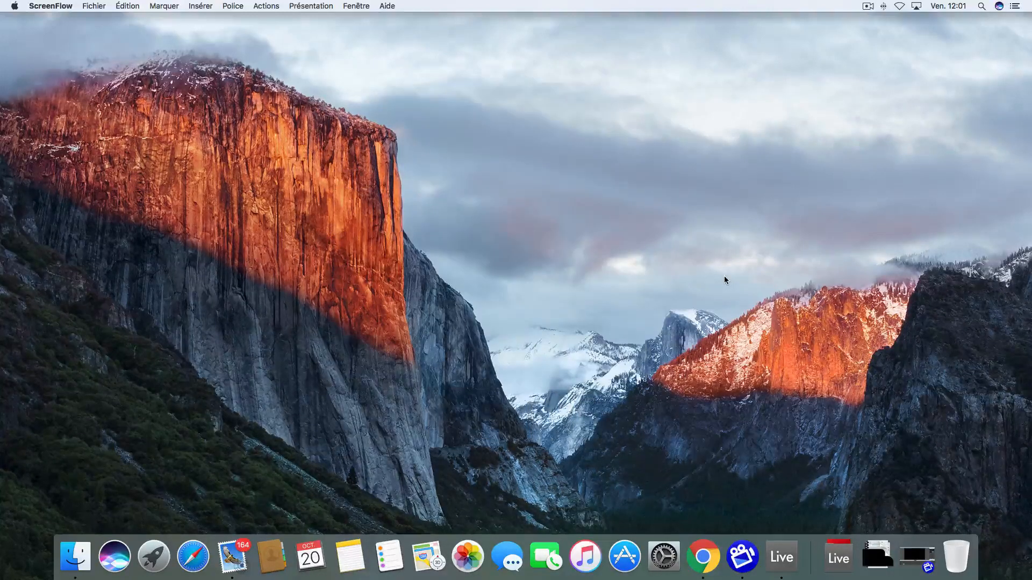
# Find and launch Moniteur d'activité to view the processor load of the running processes.
pyautogui.press('super+space')
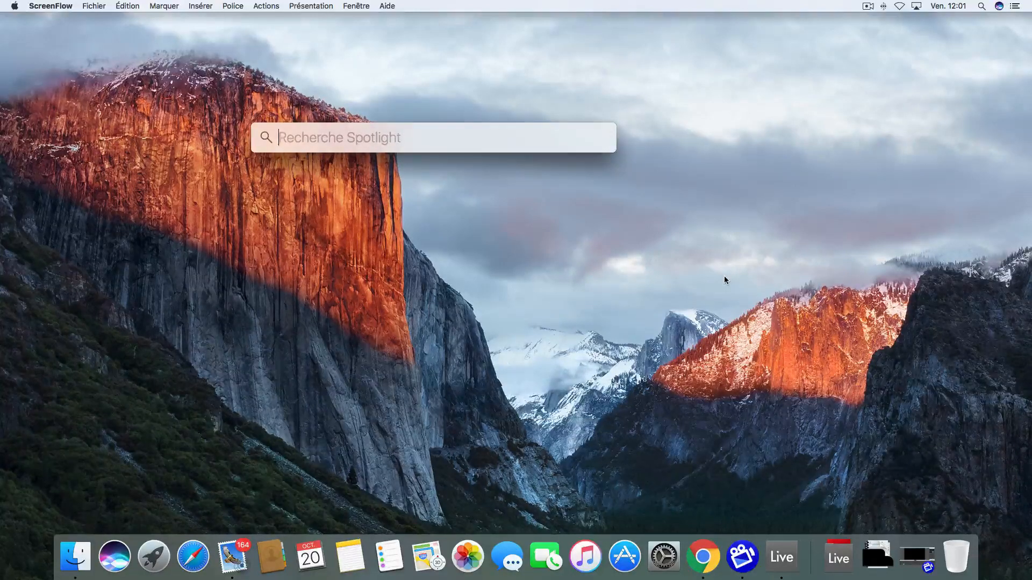
pyautogui.write('moni')
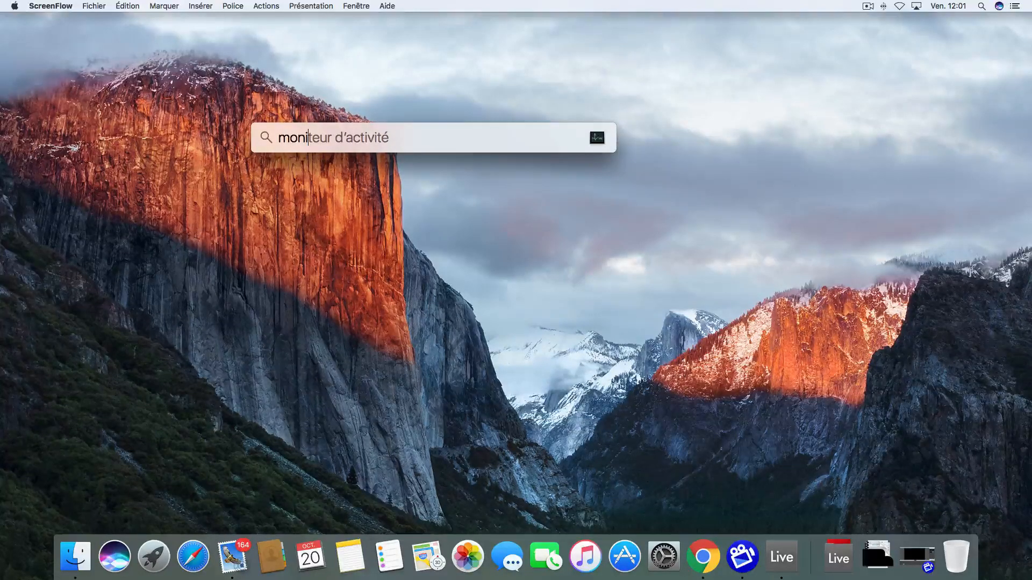
pyautogui.press('Return')
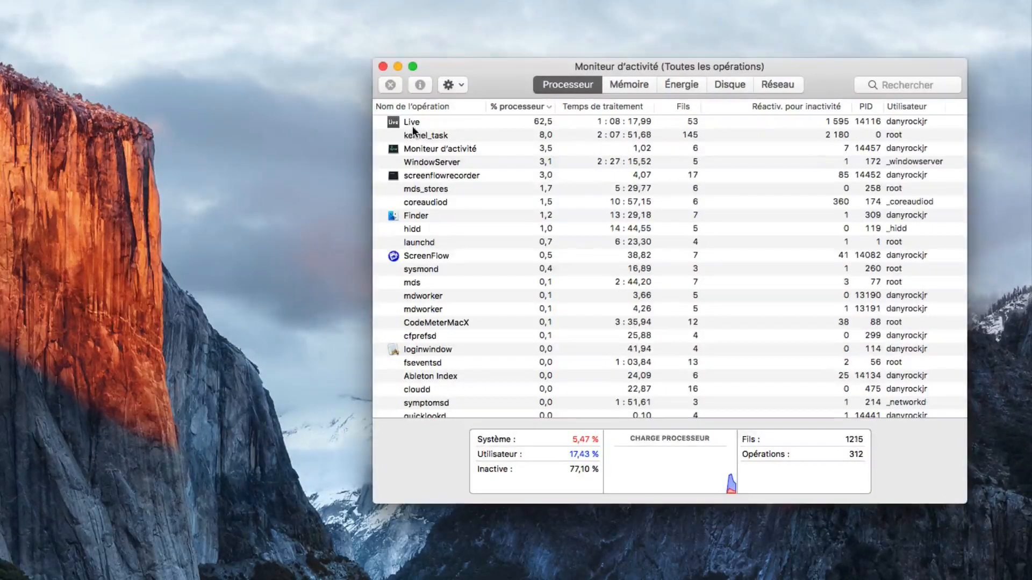
# Switch to Ableton Live to check its CPU load meter, and return to Moniteur d'activité.
pyautogui.press('super+Tab')
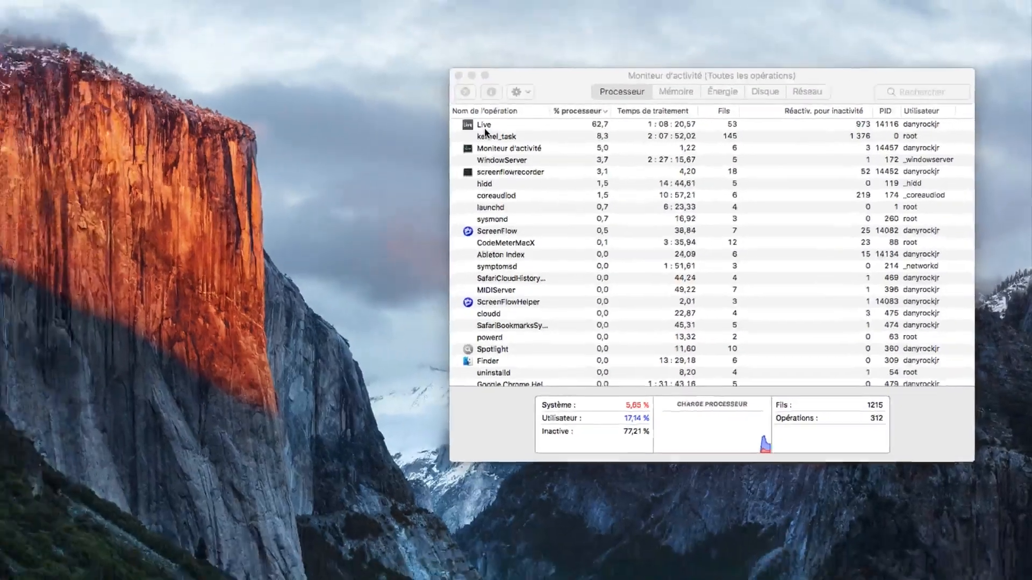
pyautogui.press('super+Tab')
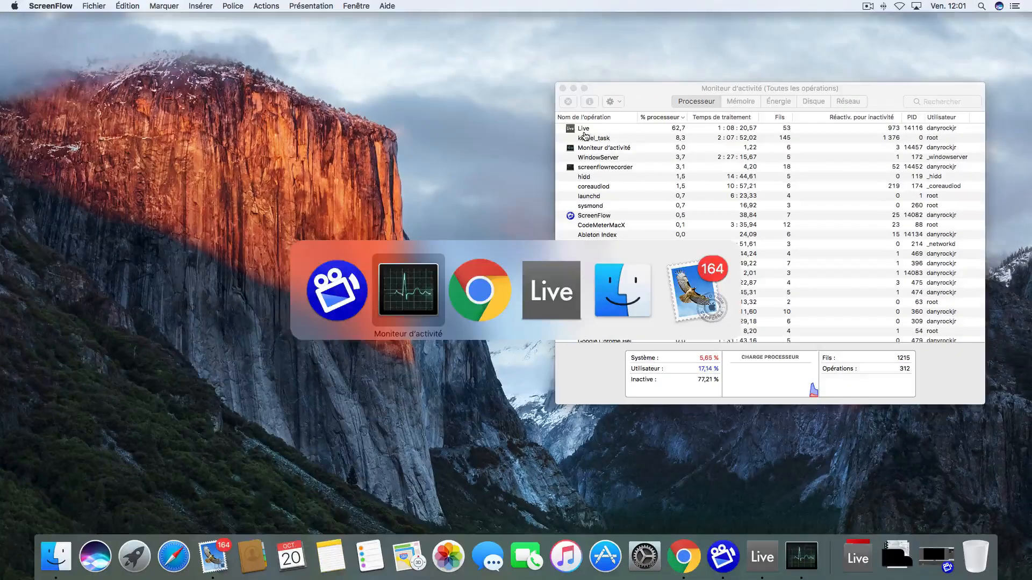
pyautogui.press('super+Tab')
pyautogui.press('super+Tab')
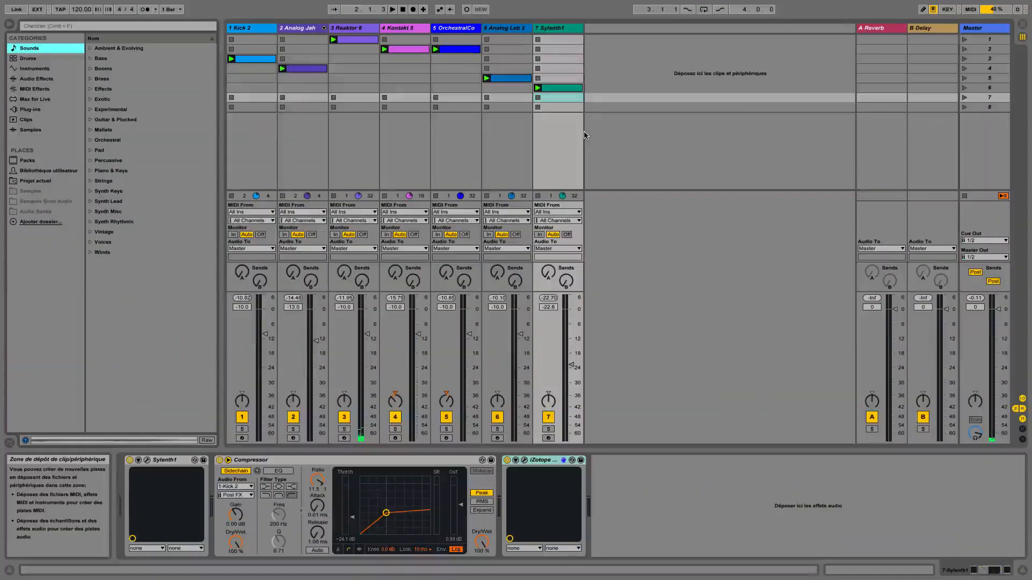
pyautogui.press('super+Tab')
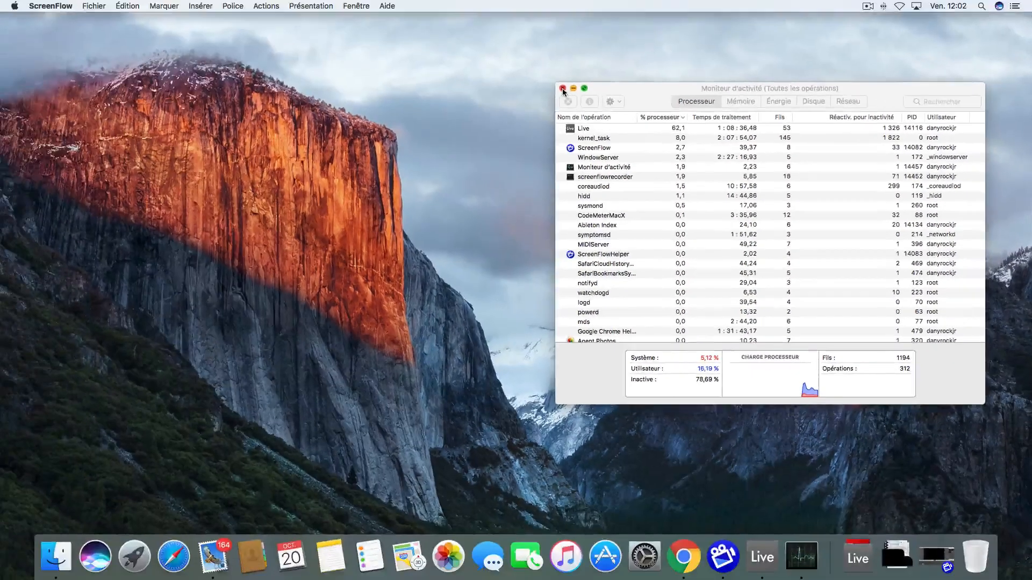
# Close the Moniteur d'activité window and quit the application completely.
pyautogui.click(562, 88)
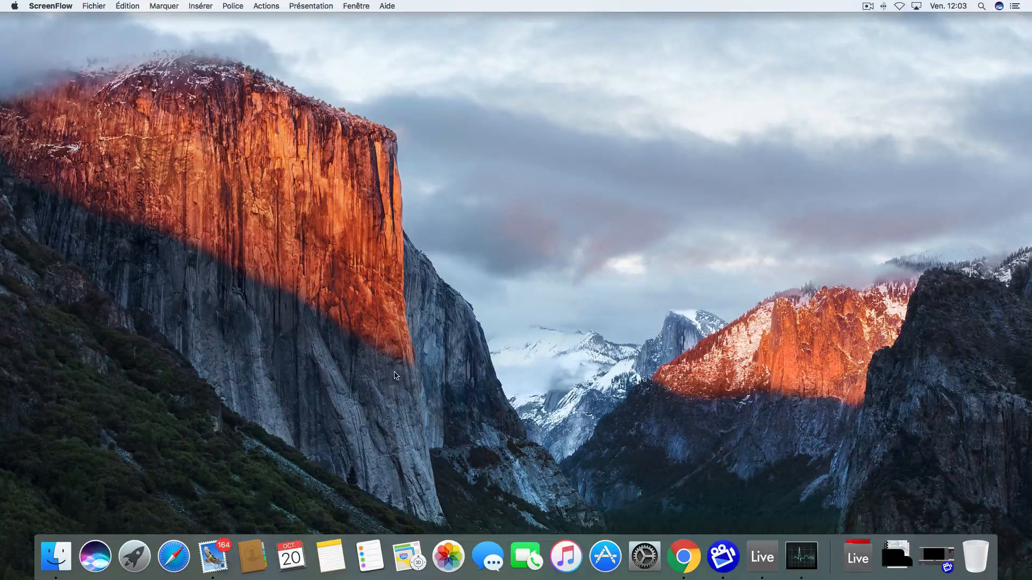
pyautogui.click(804, 560)
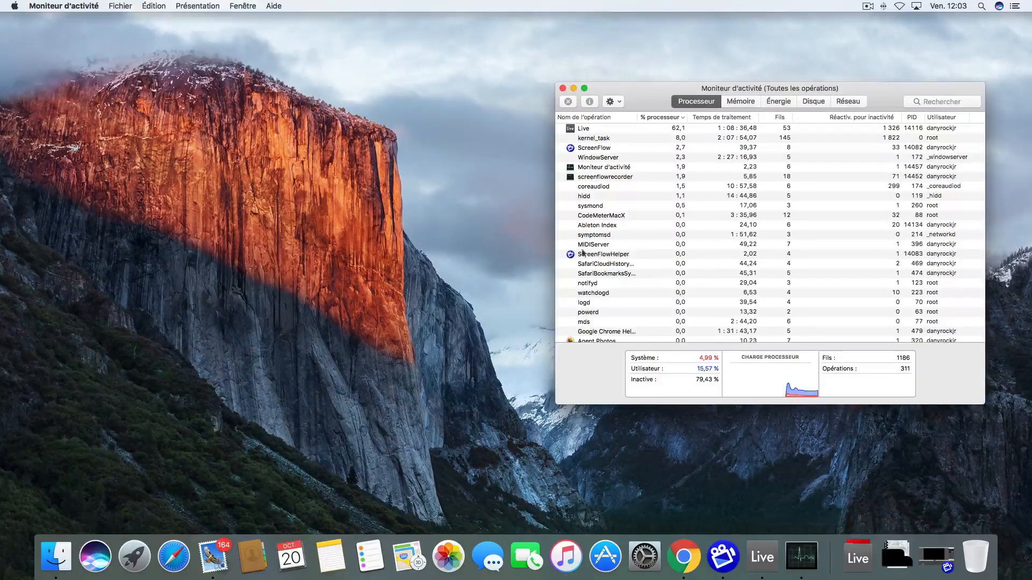
pyautogui.click(70, 6)
pyautogui.click(80, 90)
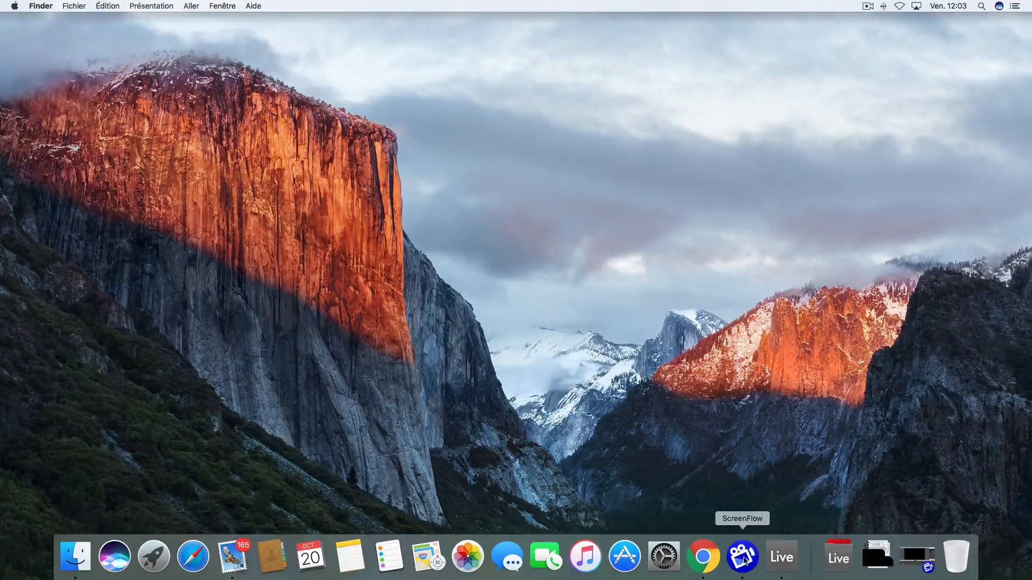
# Quit Google Chrome and Mail, which are still running in the background.
pyautogui.rightClick(701, 555)
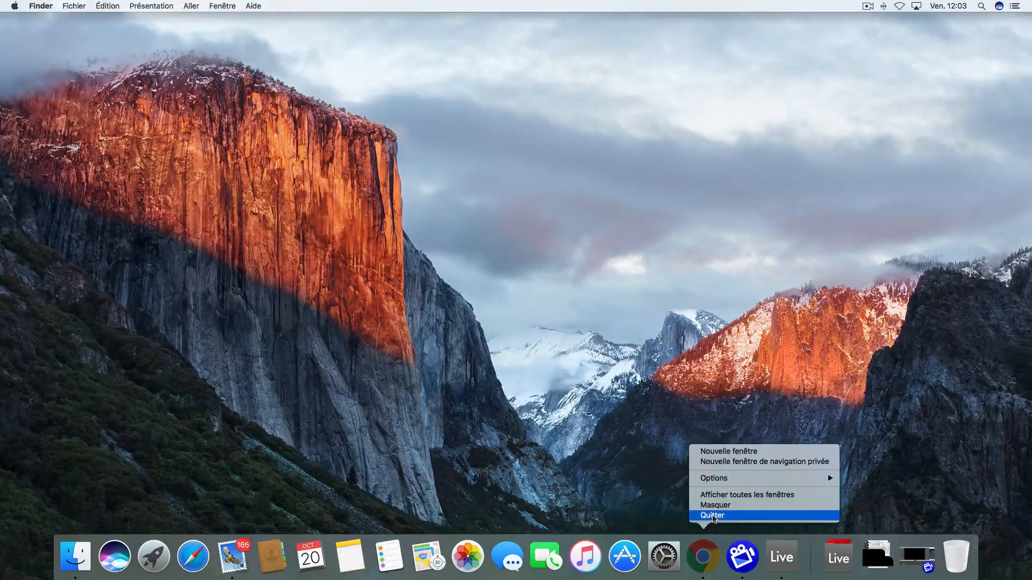
pyautogui.click(713, 516)
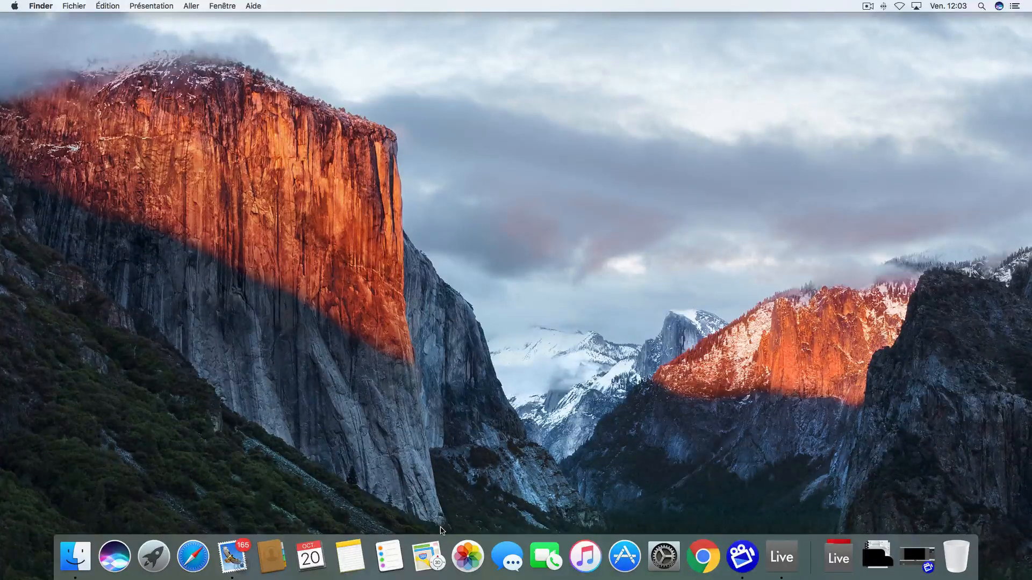
pyautogui.rightClick(232, 555)
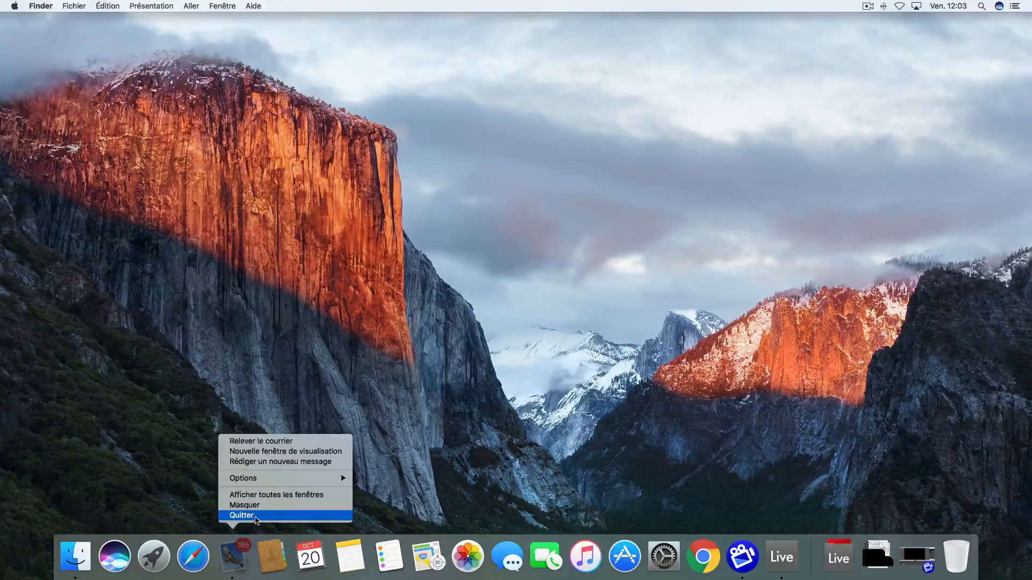
pyautogui.click(256, 520)
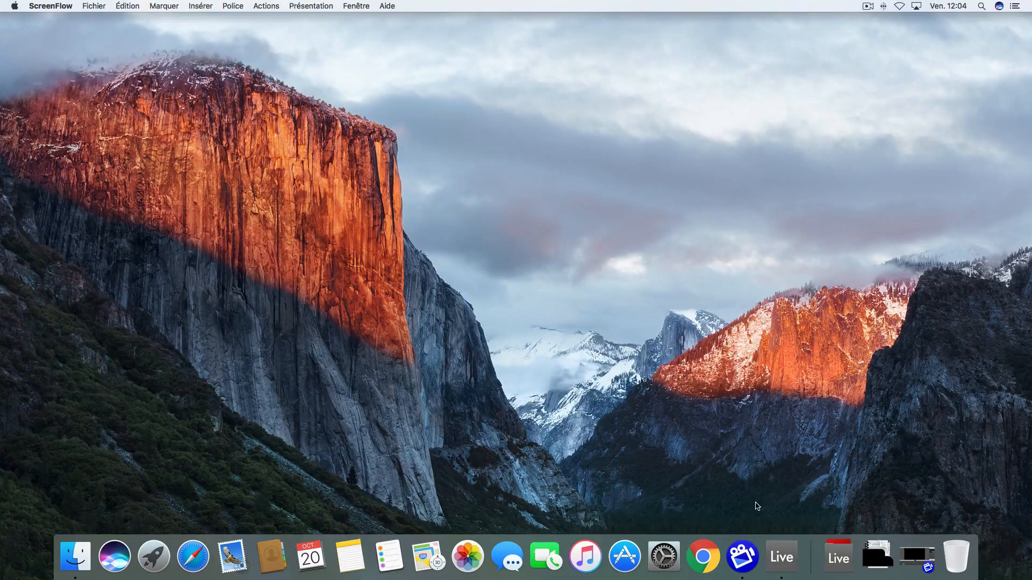
# Switch to Ableton Live and examine the device chains of tracks 2 through 7 and the Master track.
pyautogui.press('super+Tab')
pyautogui.press('super+Tab')
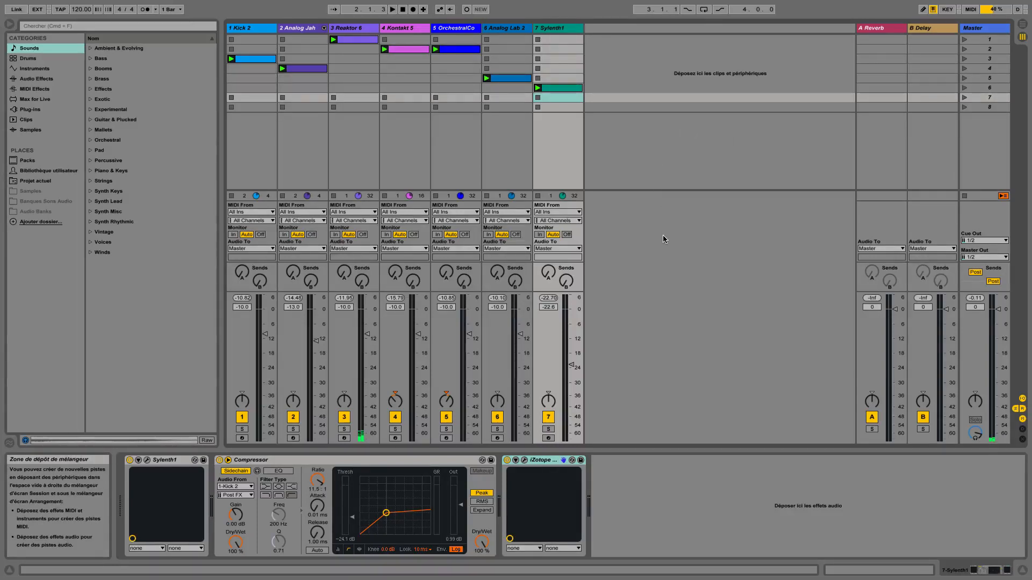
pyautogui.click(309, 27)
pyautogui.click(351, 30)
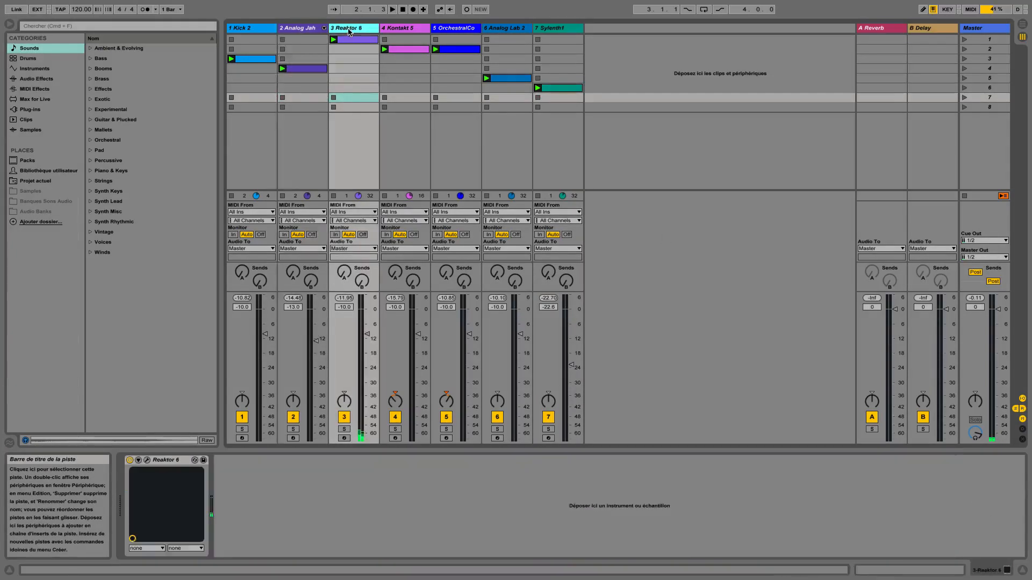
pyautogui.click(405, 30)
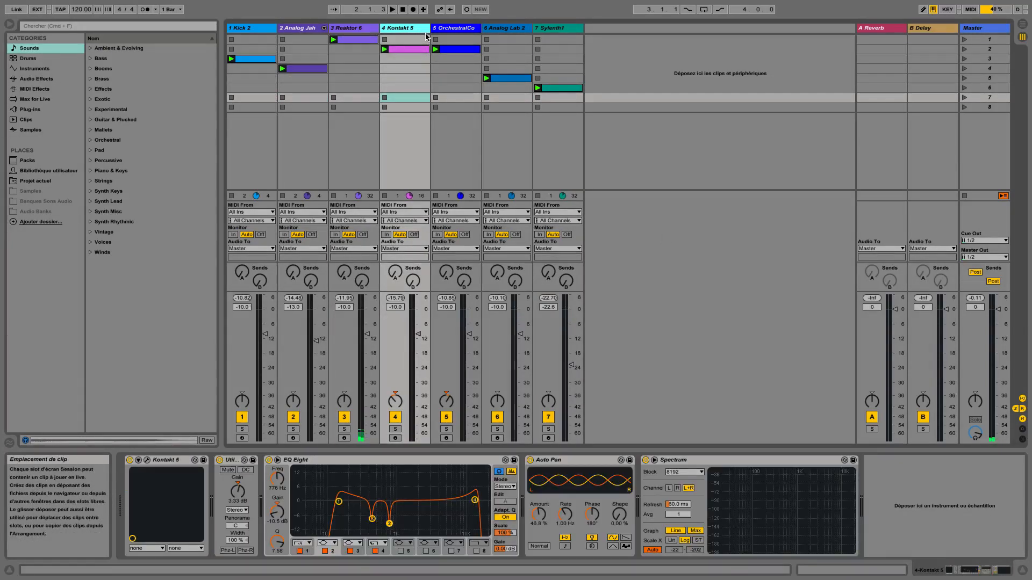
pyautogui.click(455, 32)
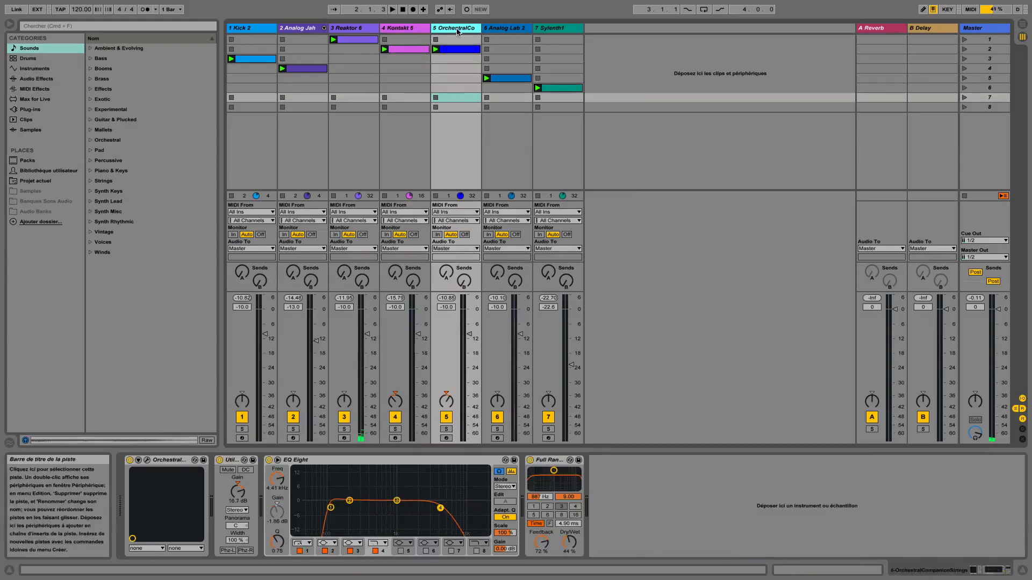
pyautogui.click(508, 32)
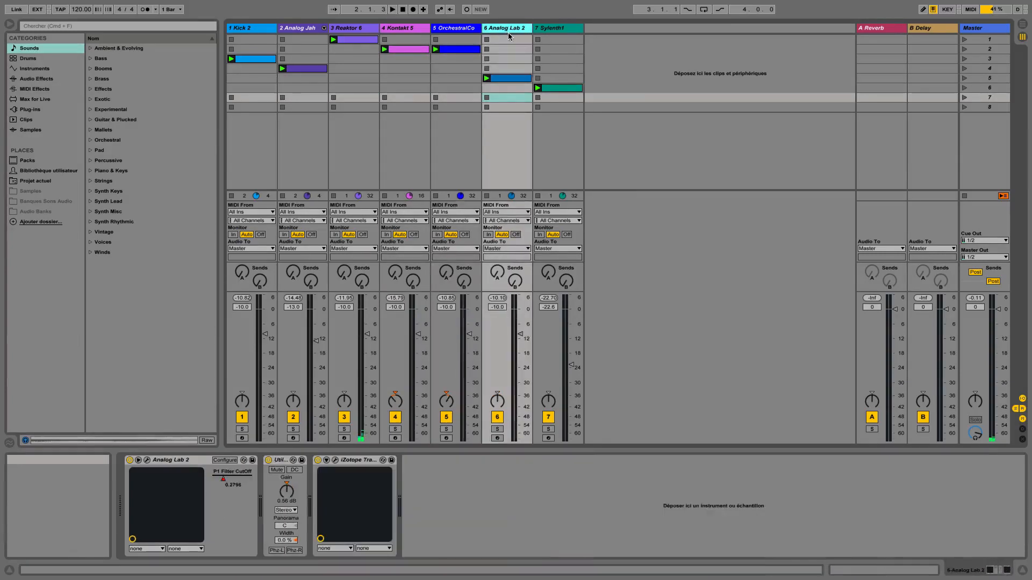
pyautogui.click(554, 31)
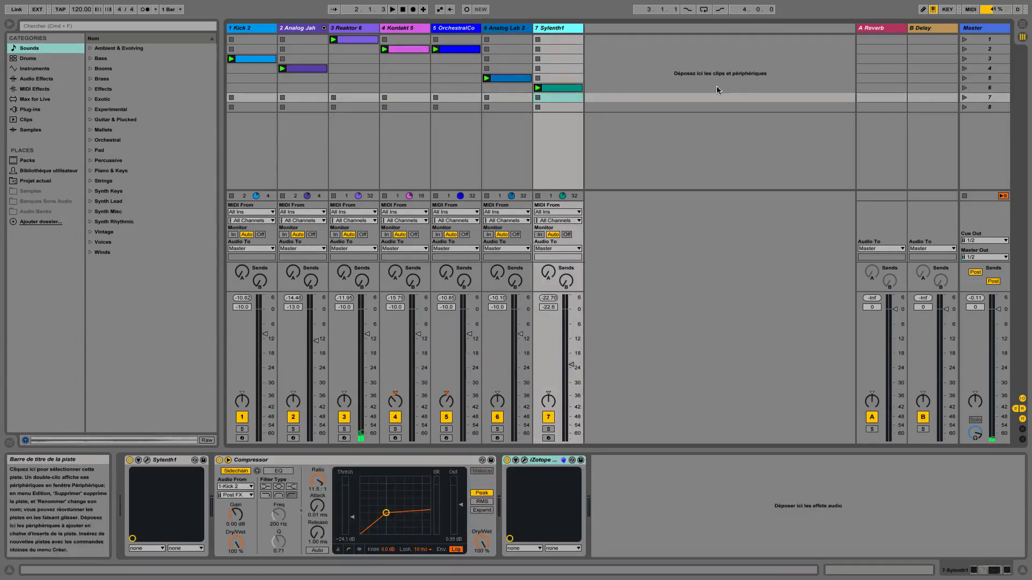
pyautogui.click(981, 28)
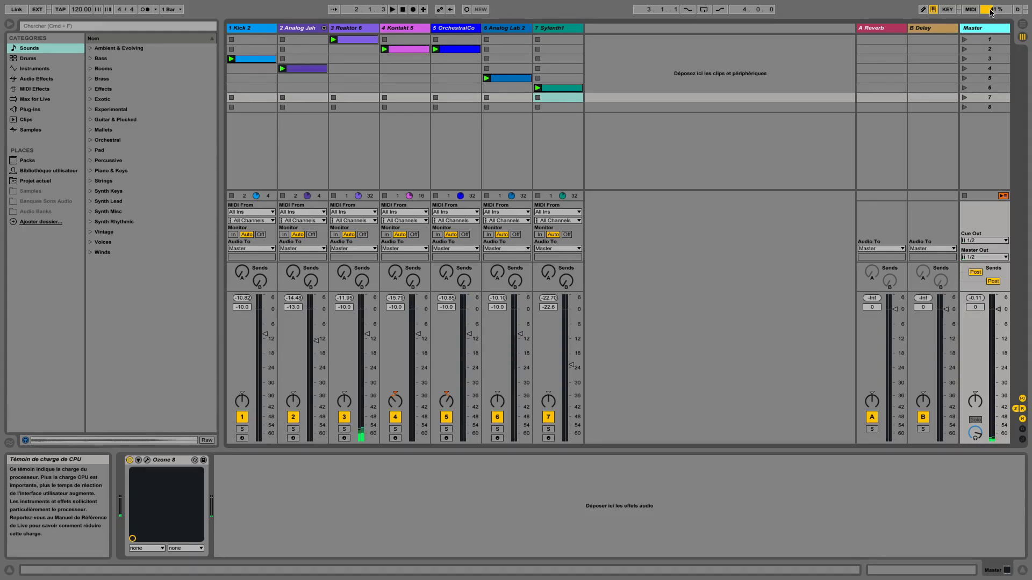
# Turn the audio engine off and back on, once while stopped and once during playback, and stop the set.
pyautogui.click(991, 10)
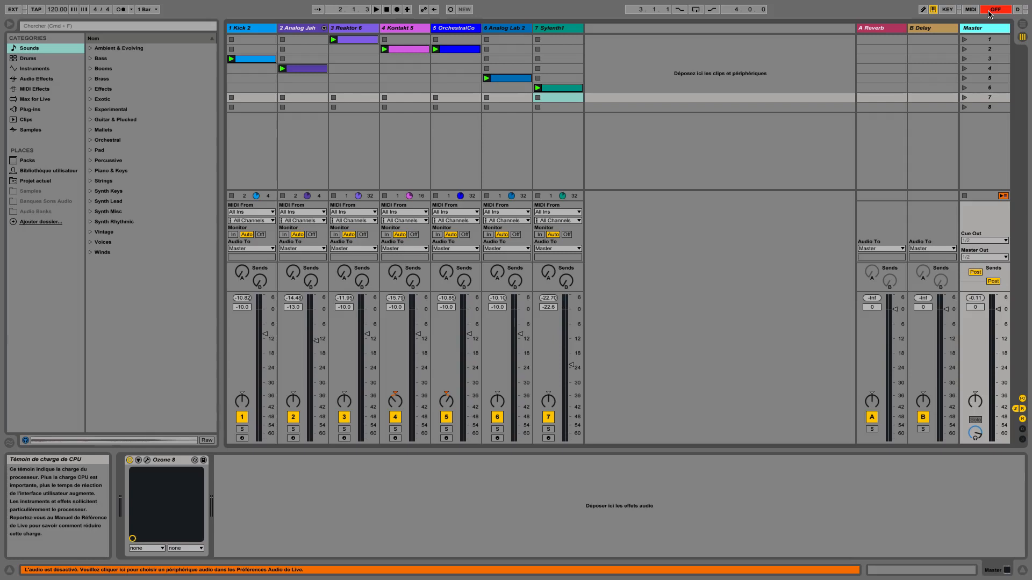
pyautogui.click(989, 11)
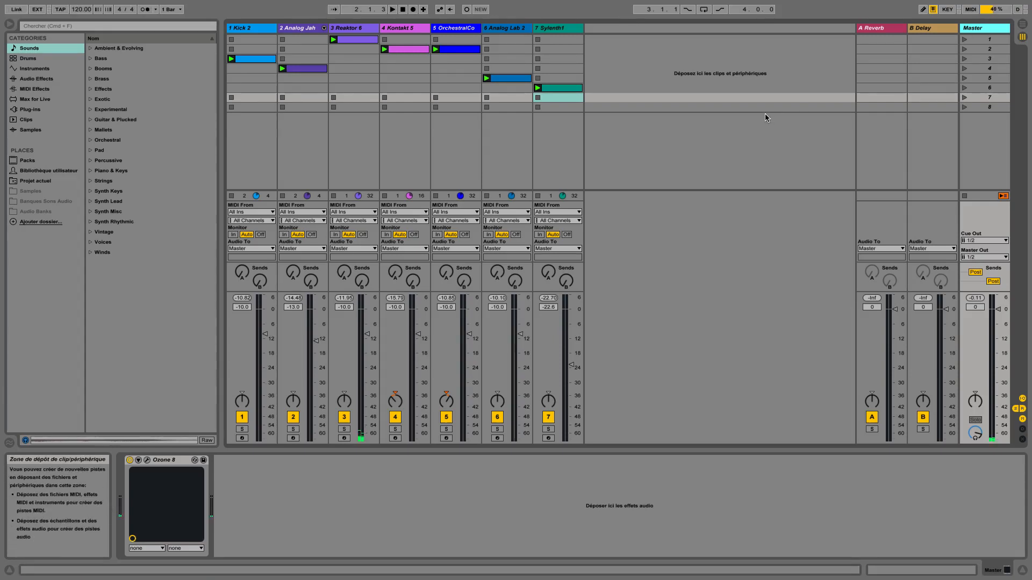
pyautogui.press('space')
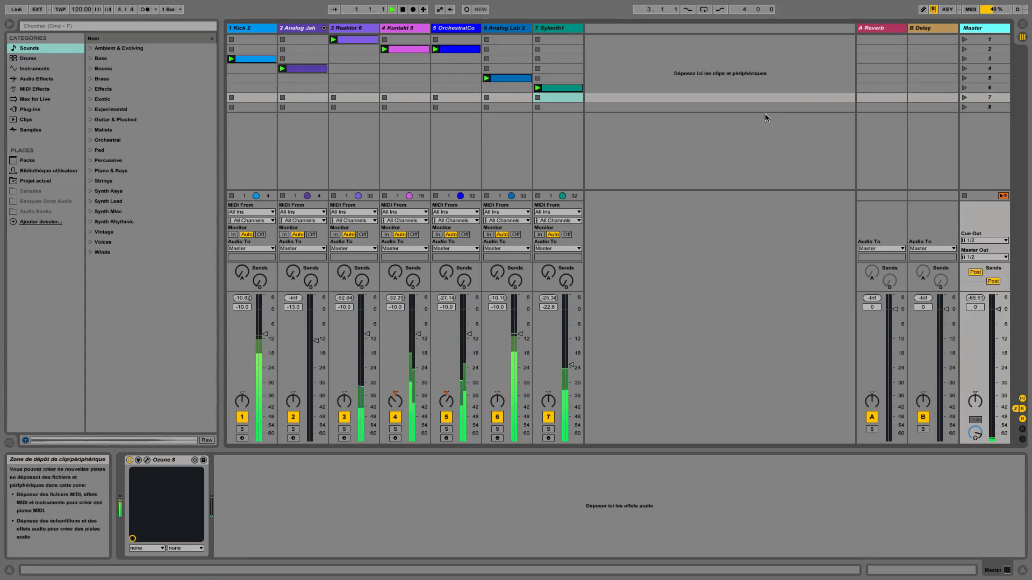
pyautogui.click(990, 10)
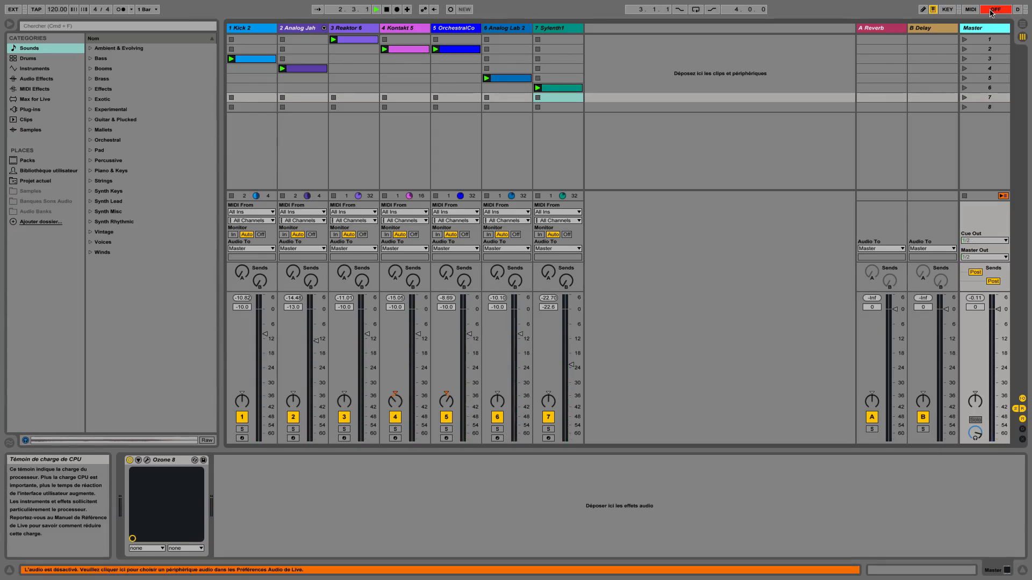
pyautogui.click(992, 10)
pyautogui.press('space')
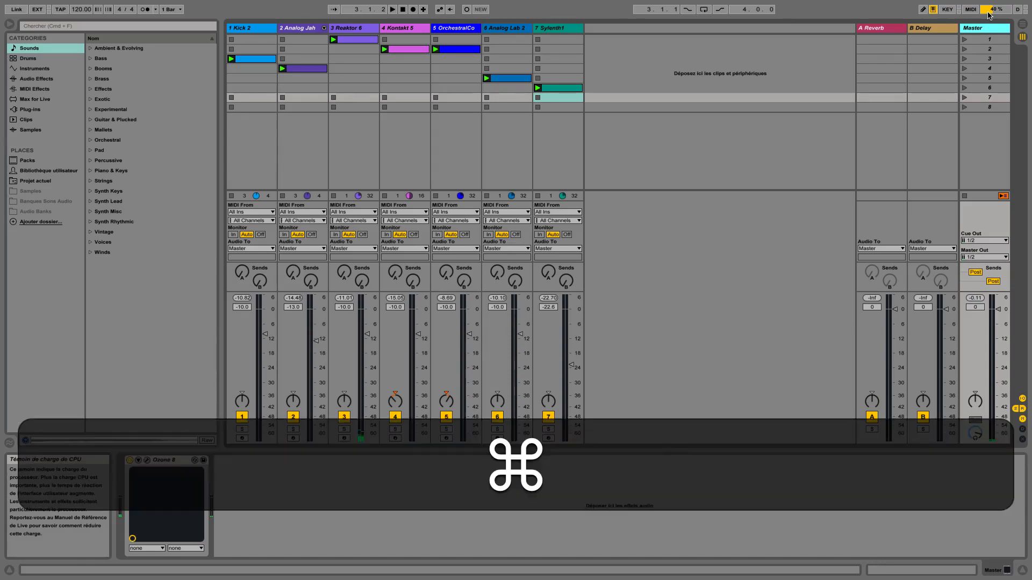
# Open Live's preferences at the audio settings, close them and reopen them.
pyautogui.press('super+comma')
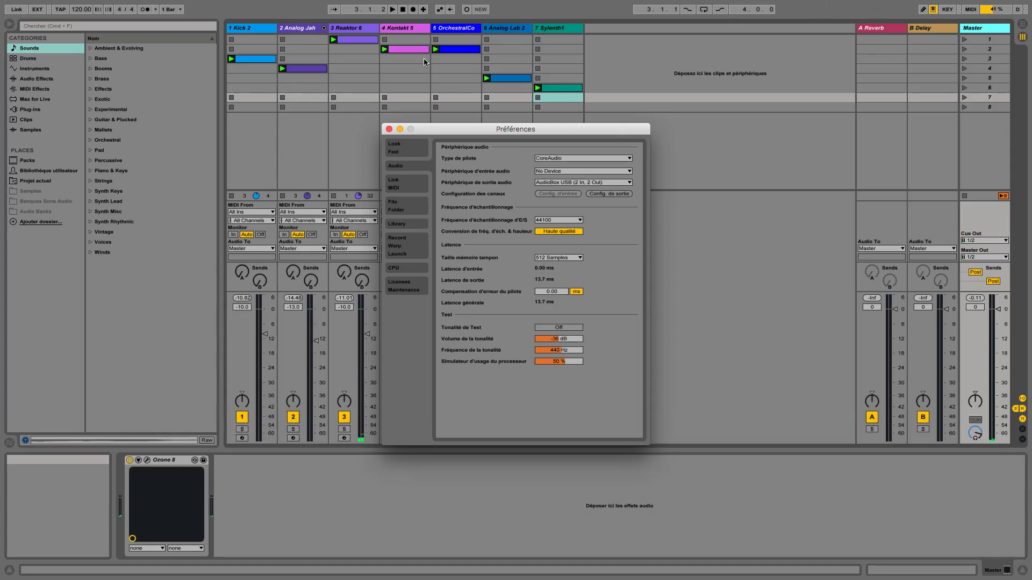
pyautogui.click(389, 129)
pyautogui.click(56, 6)
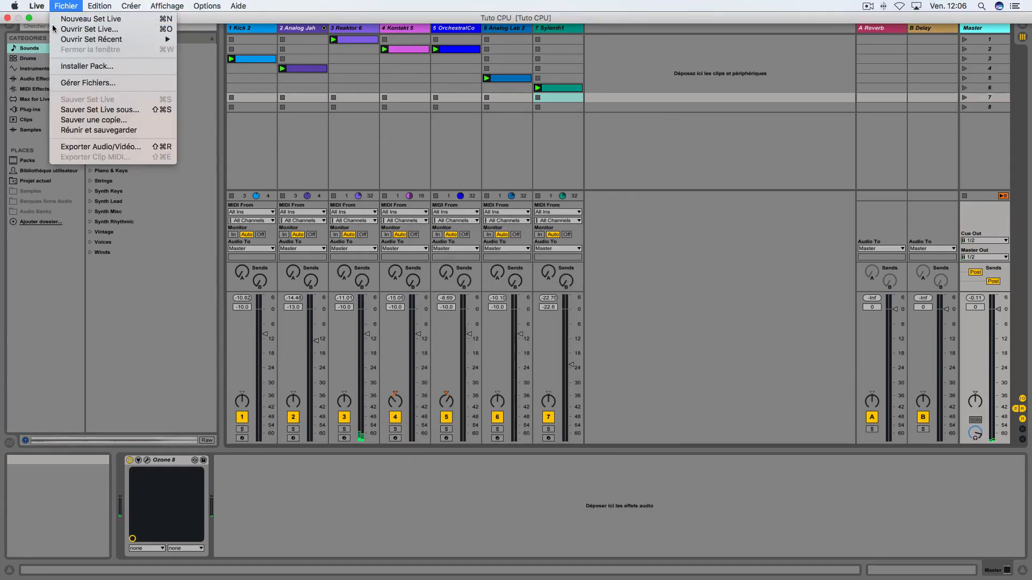
pyautogui.moveTo(37, 5)
pyautogui.click(69, 37)
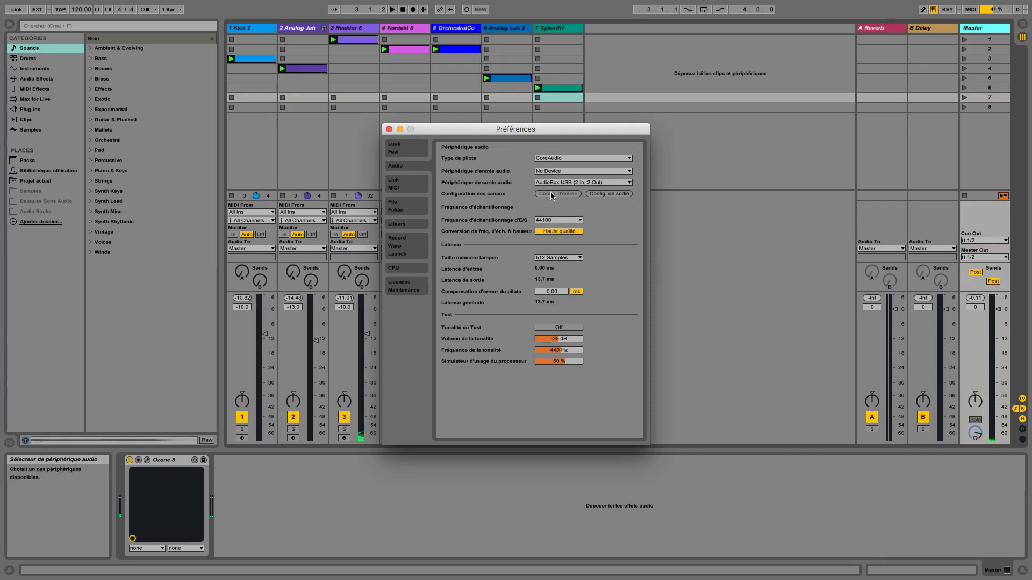
# Choose 44100 as the input/output sample rate in the audio preferences.
pyautogui.click(580, 221)
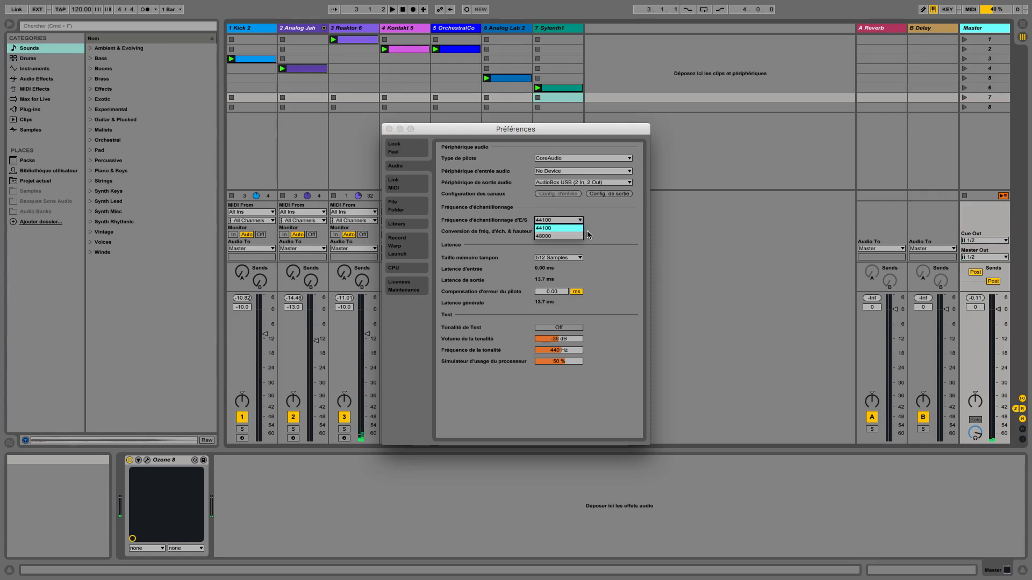
pyautogui.click(552, 229)
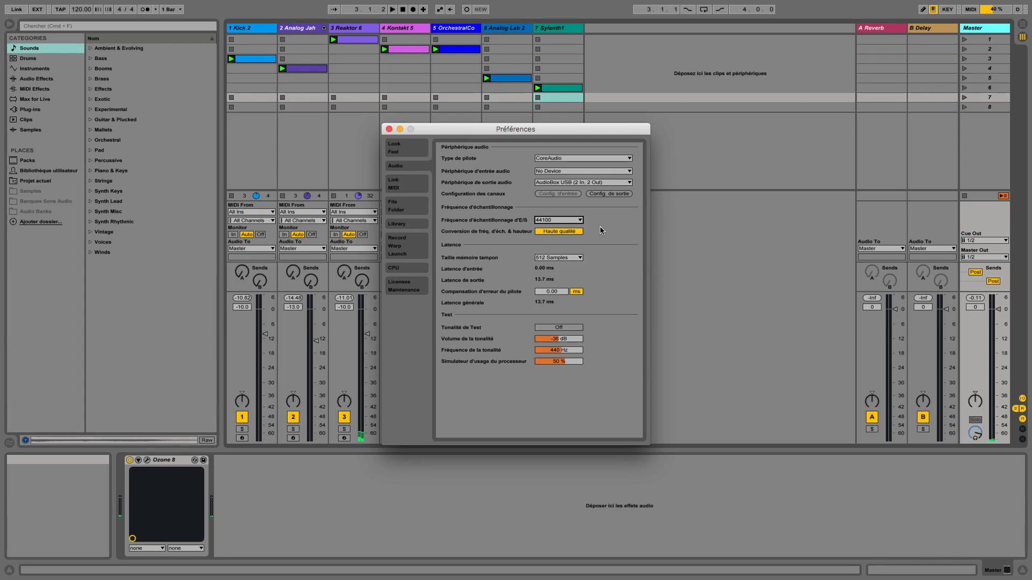
pyautogui.click(579, 220)
# Review the available buffer sizes in the audio preferences without choosing another one.
pyautogui.click(564, 257)
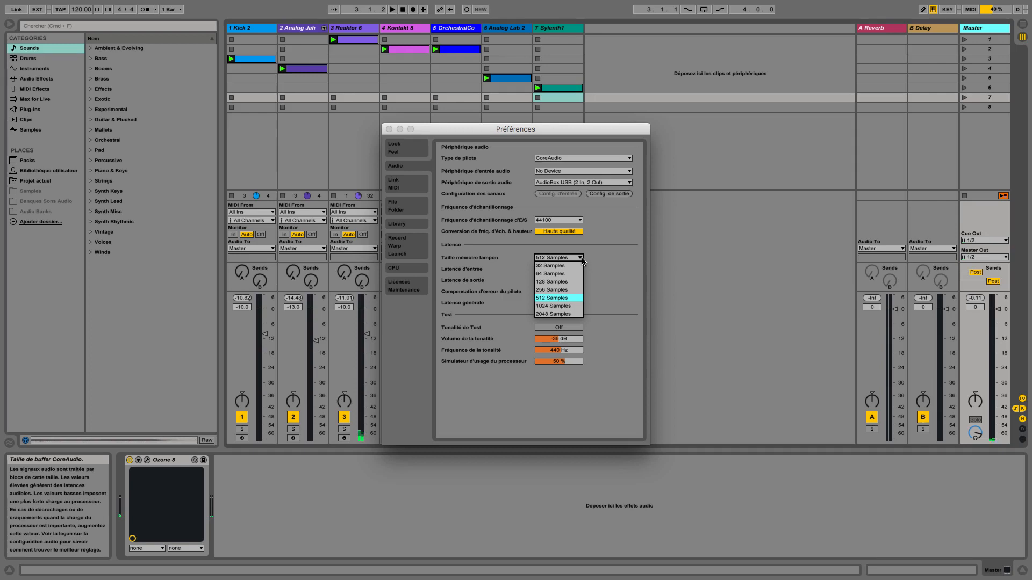
pyautogui.click(599, 269)
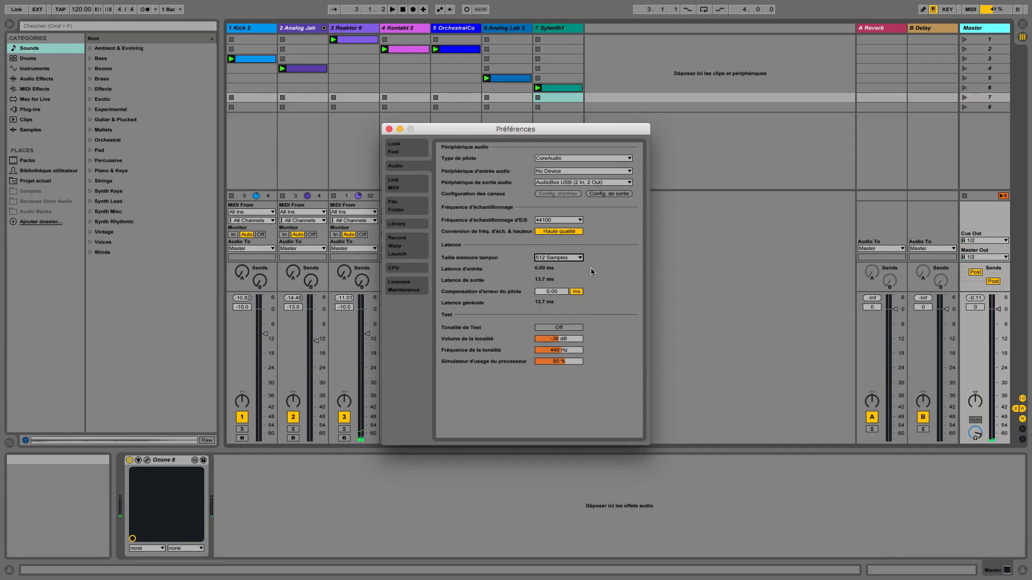
pyautogui.click(580, 260)
pyautogui.click(598, 262)
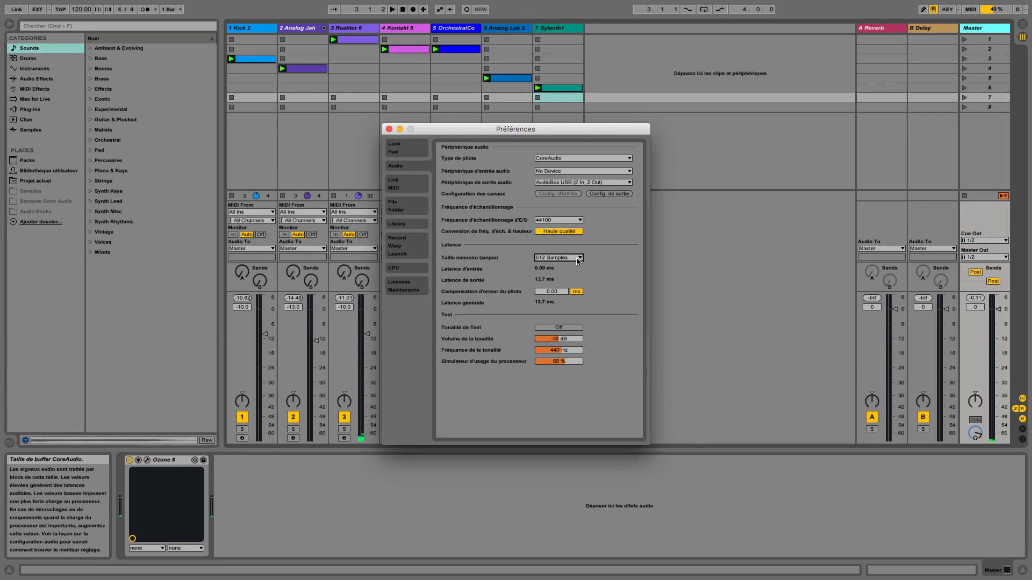
pyautogui.click(578, 260)
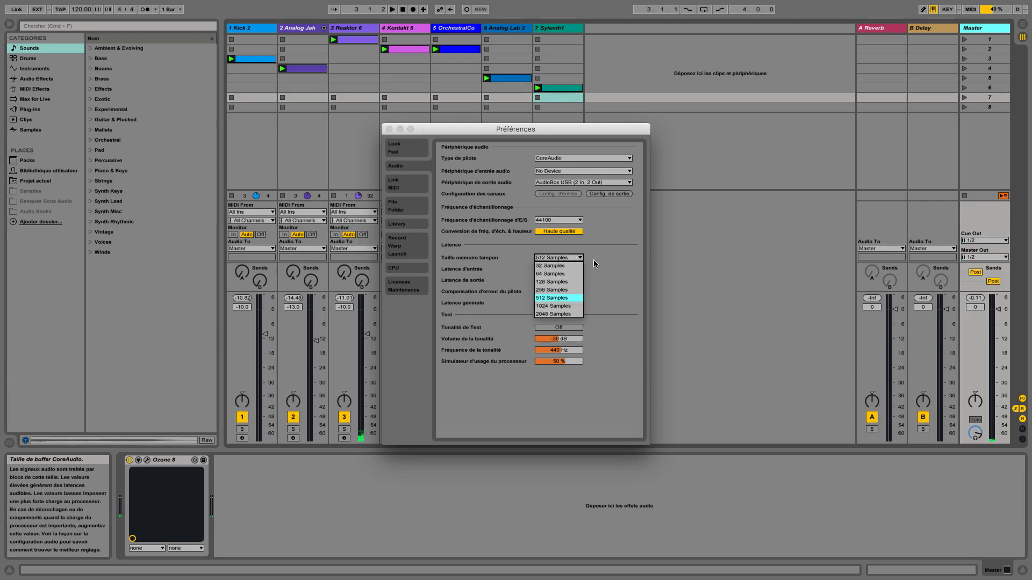
pyautogui.click(593, 259)
# Set the buffer size to 32 Samples, play the set briefly and stop it.
pyautogui.click(571, 258)
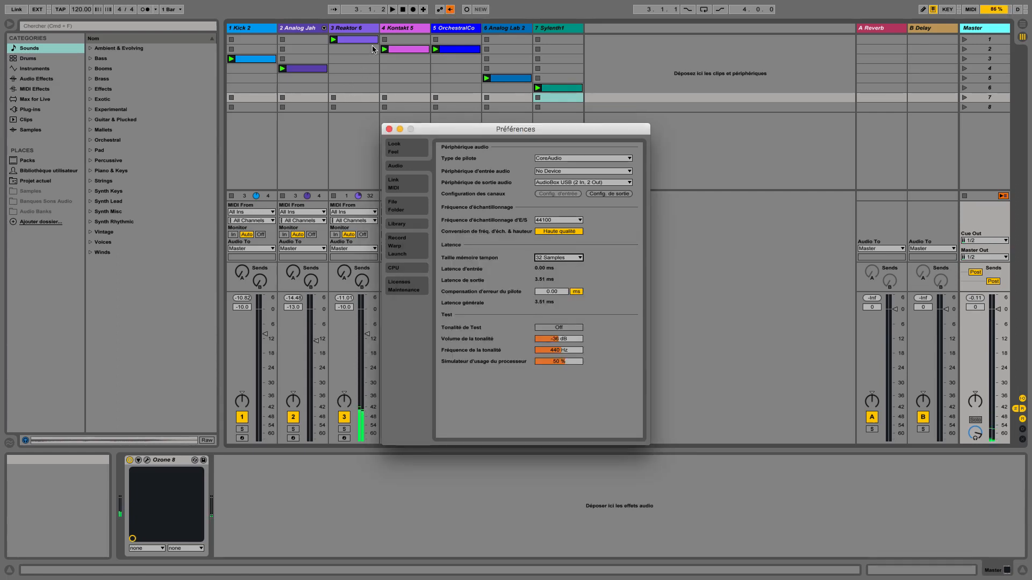
pyautogui.click(391, 9)
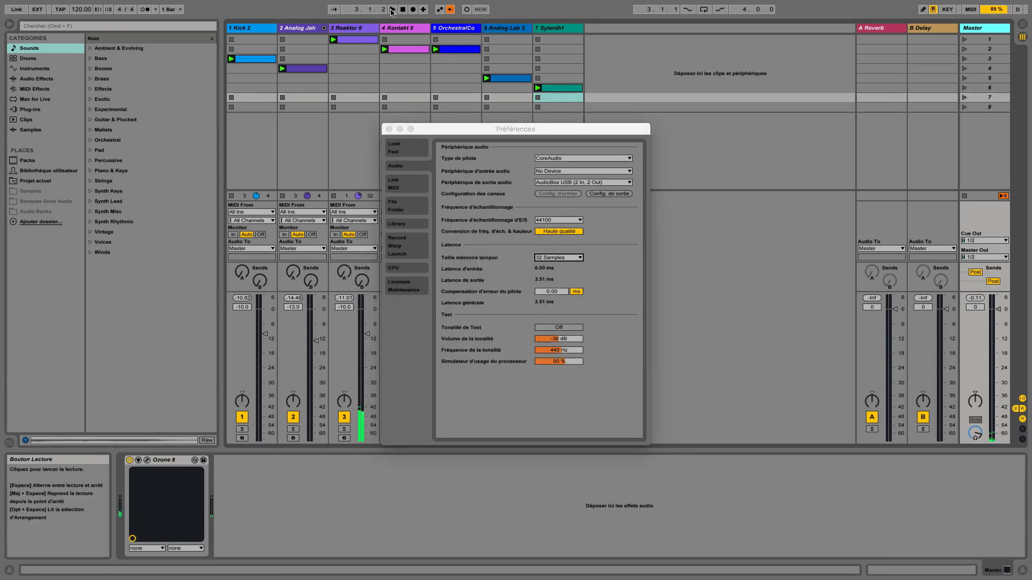
pyautogui.click(391, 10)
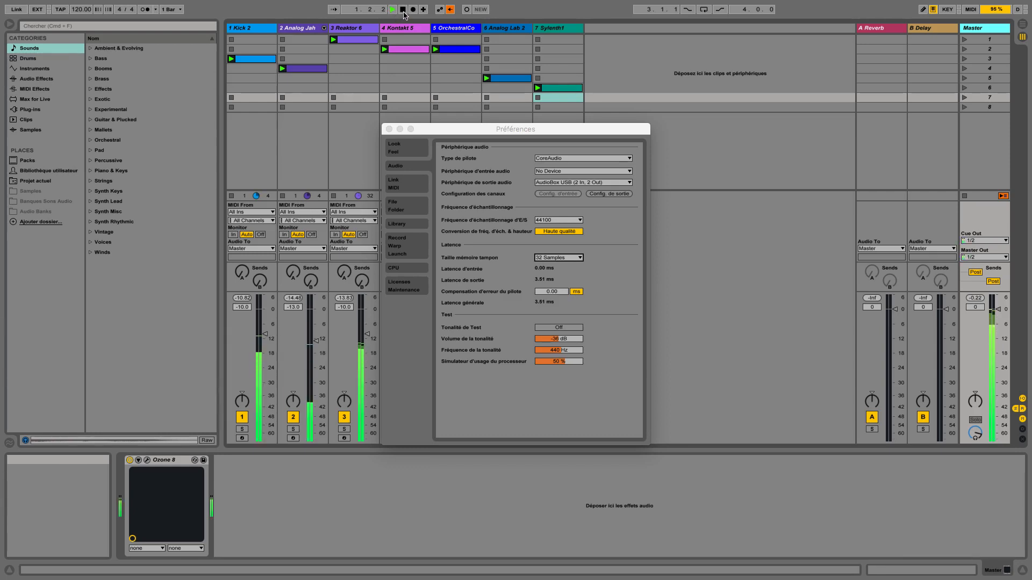
pyautogui.click(403, 10)
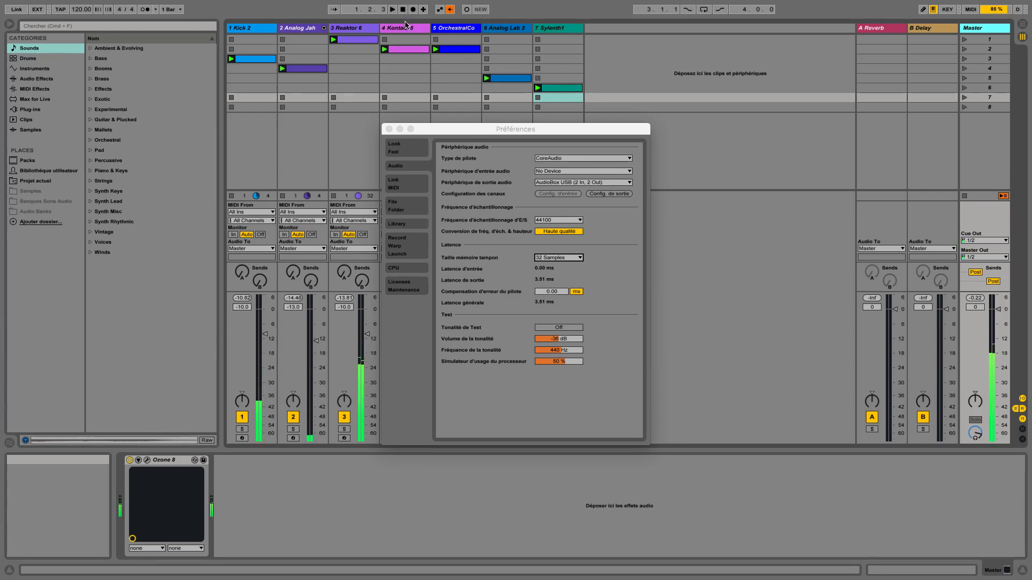
# Set the buffer size to 512 Samples and look through the other buffer size options.
pyautogui.click(577, 260)
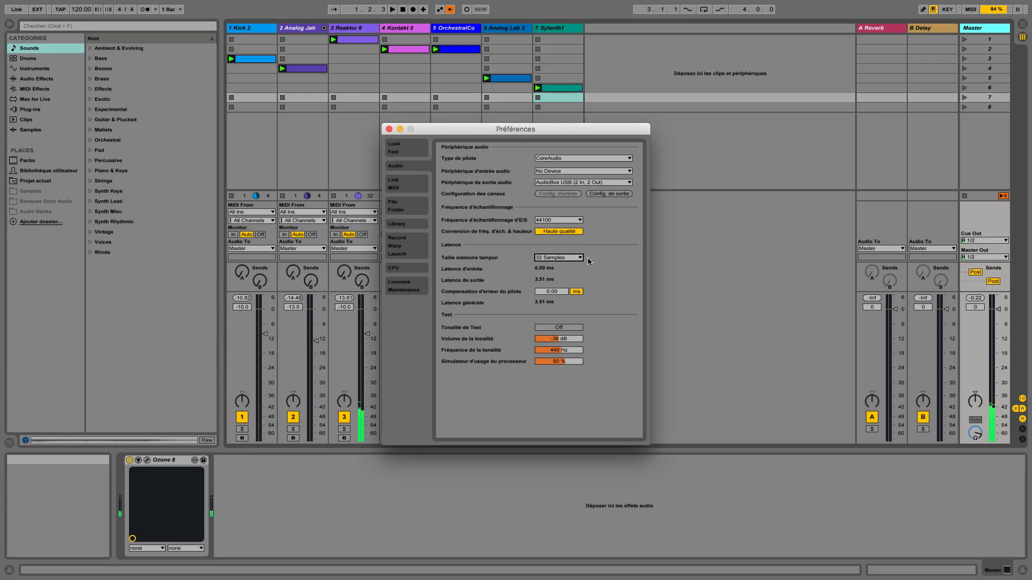
pyautogui.click(579, 258)
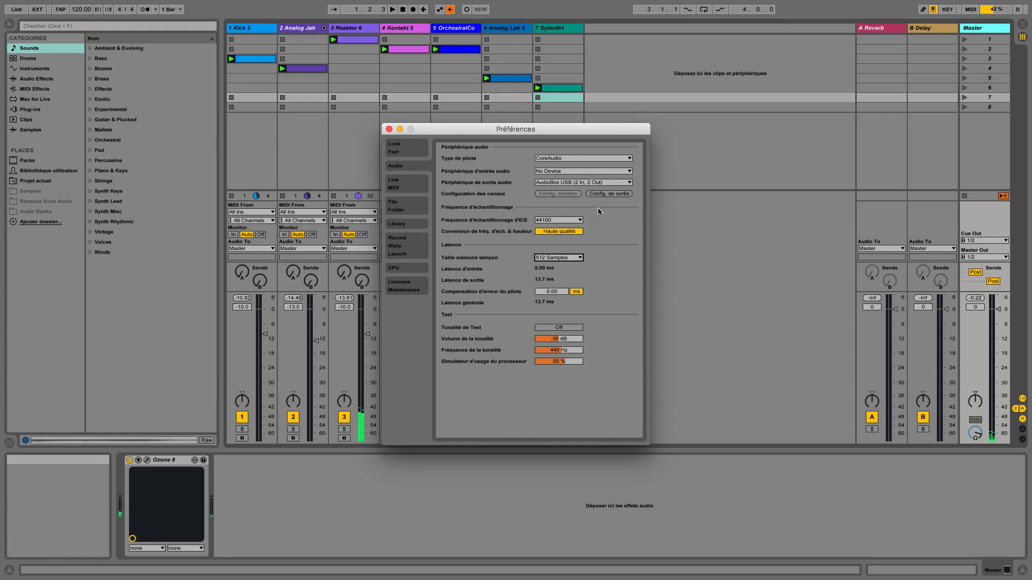
pyautogui.click(580, 258)
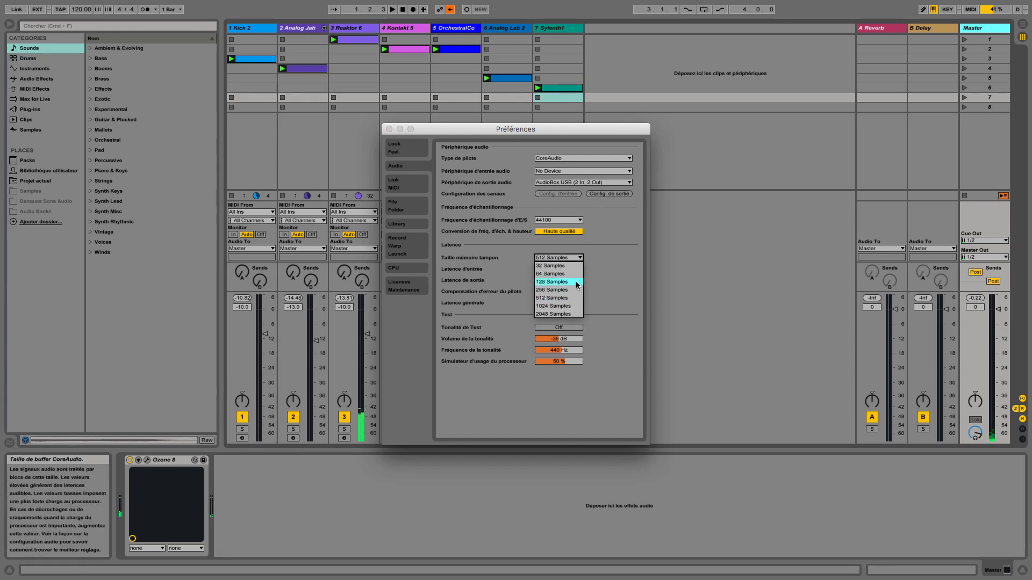
pyautogui.click(600, 283)
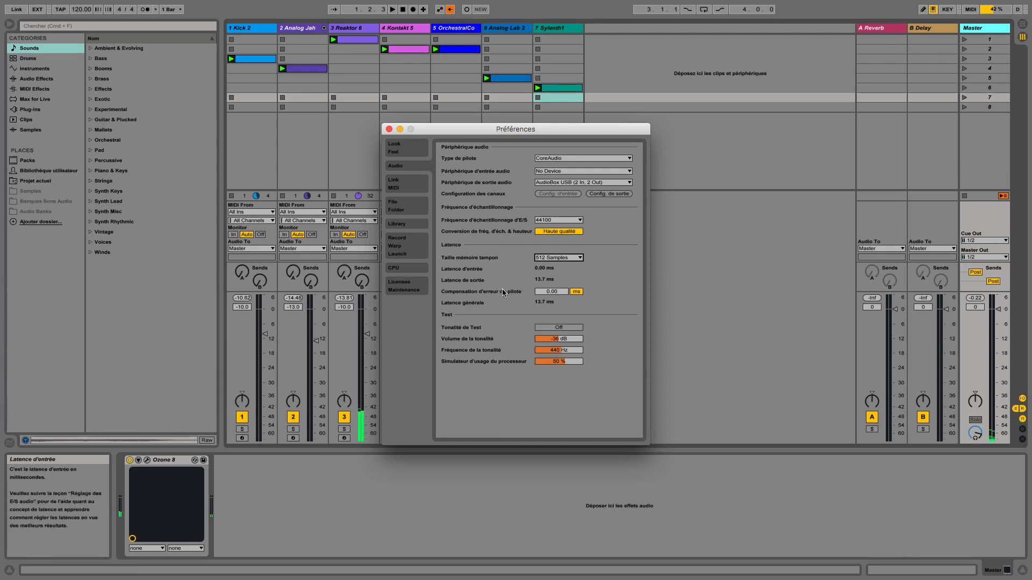
pyautogui.click(579, 258)
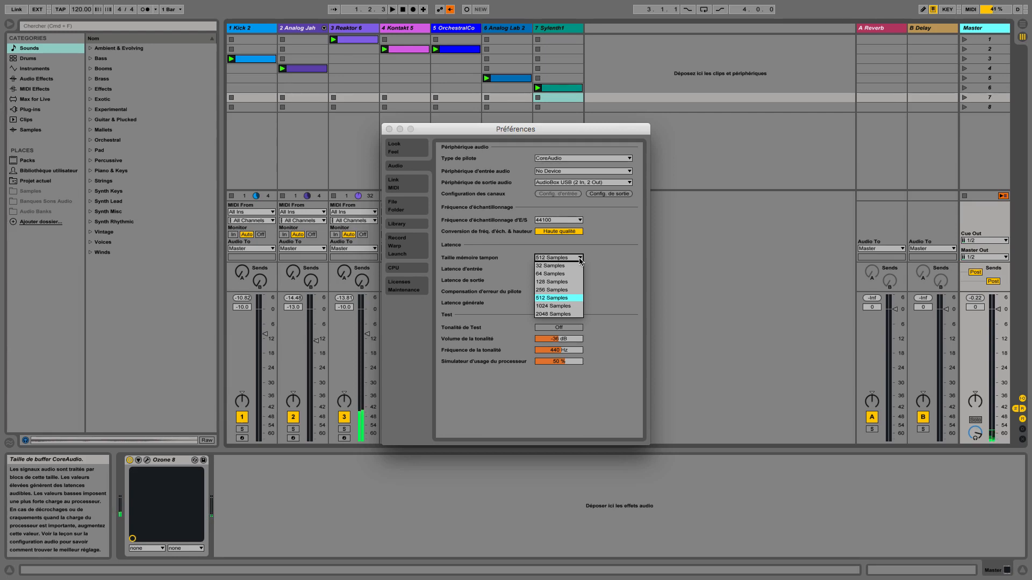
pyautogui.click(599, 296)
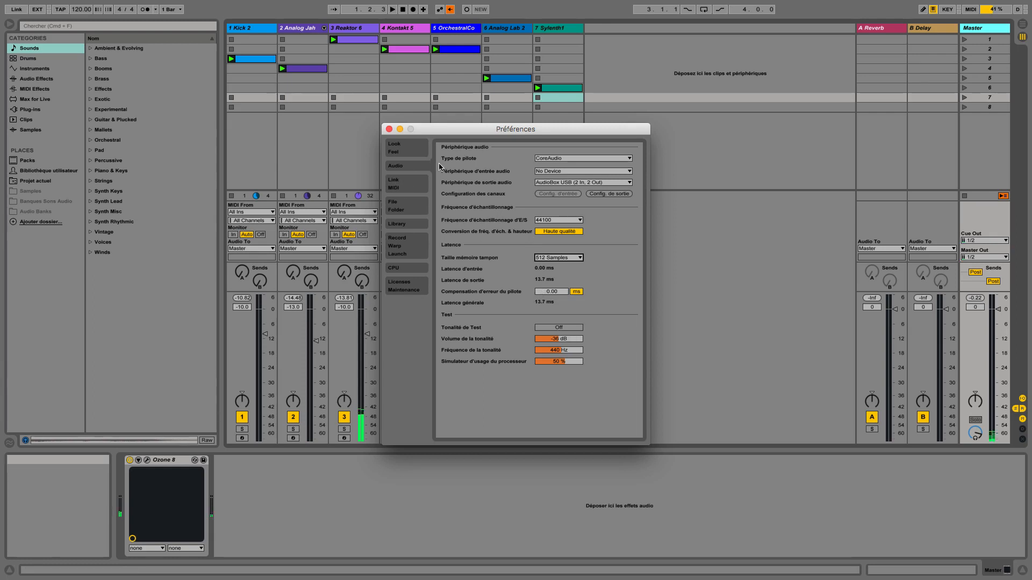
# Try disabling the 1/2 (stereo) output in the output configuration, cancel it, and inspect the configuration once more without changes.
pyautogui.click(609, 194)
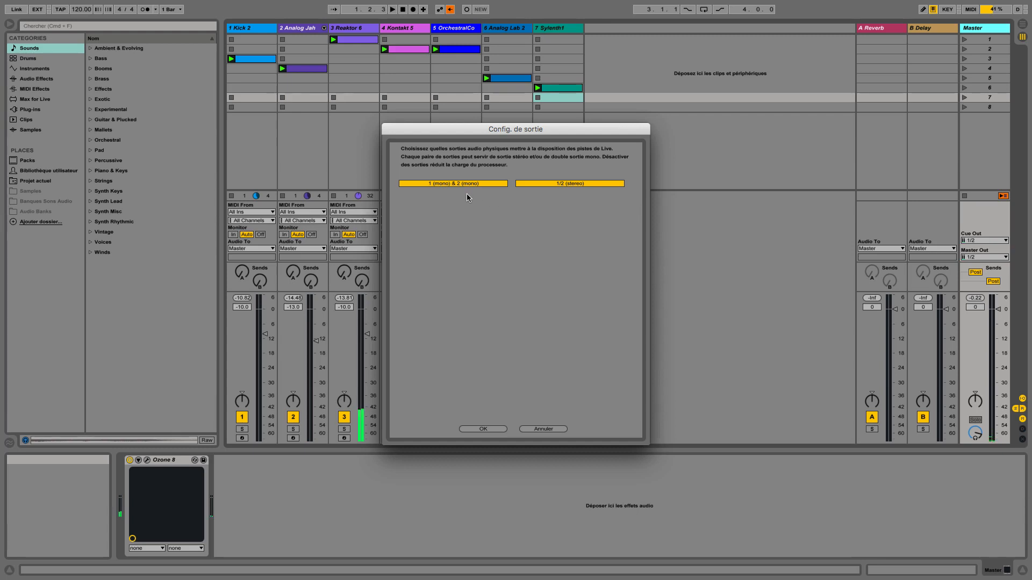
pyautogui.click(540, 185)
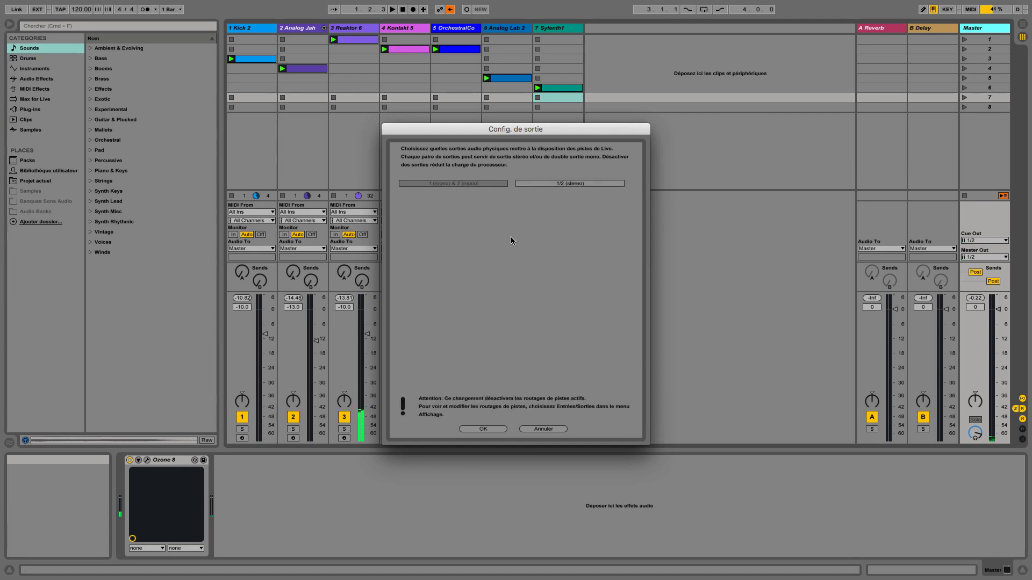
pyautogui.click(557, 430)
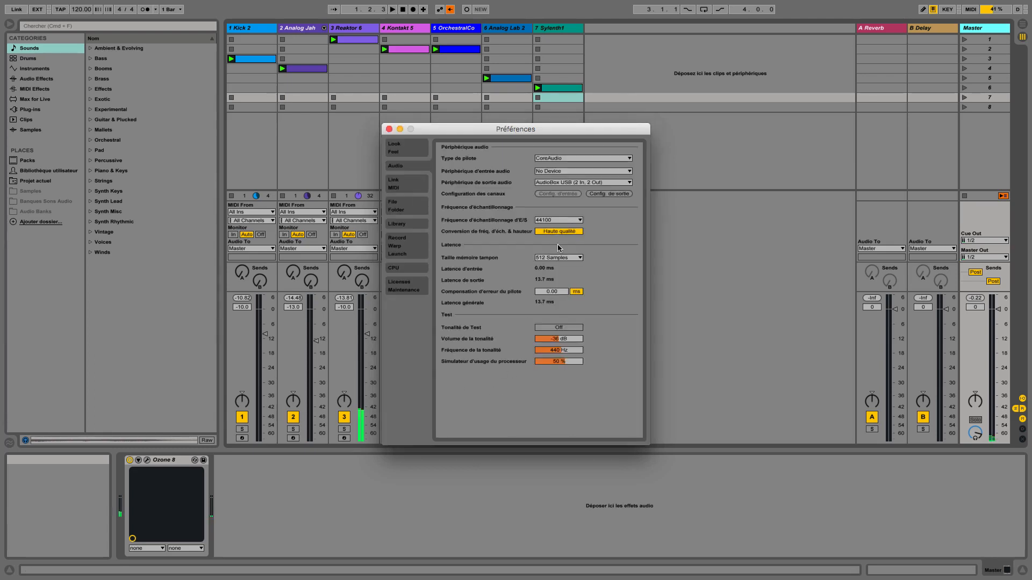
pyautogui.click(595, 195)
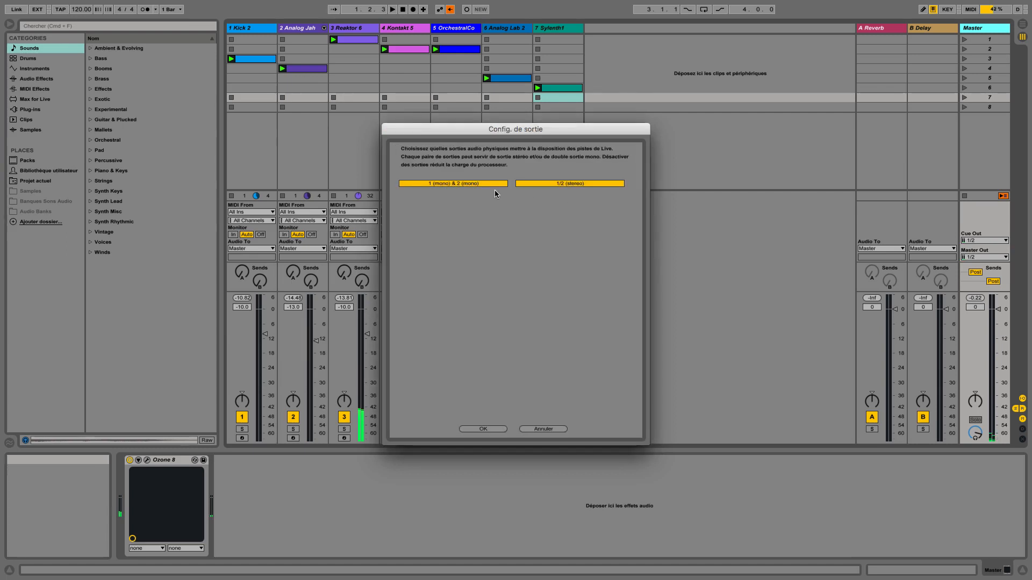
pyautogui.click(549, 431)
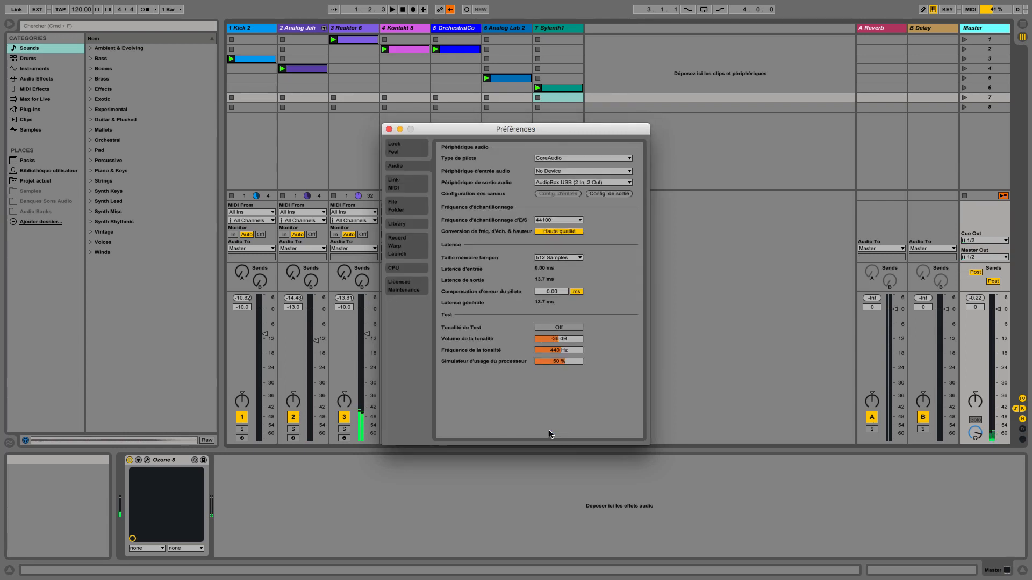
# Check the multicore/multiprocessor support setting in the CPU preferences and close the preferences.
pyautogui.click(402, 269)
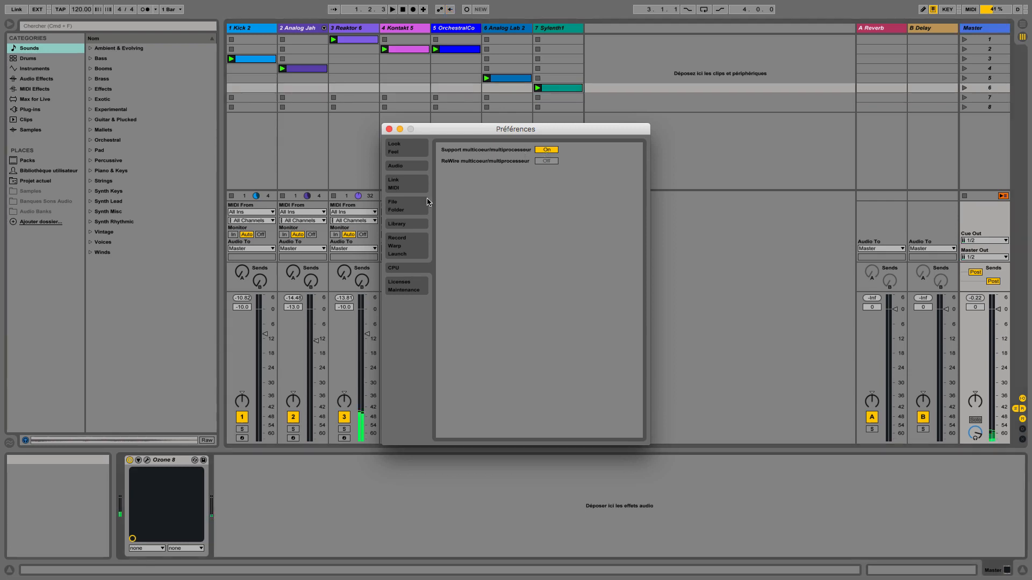
pyautogui.click(389, 129)
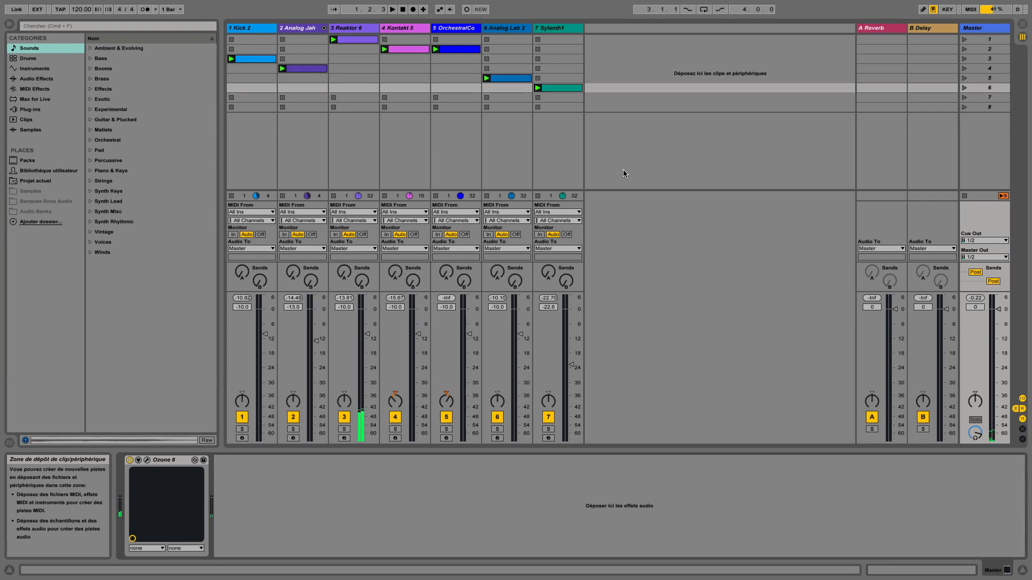
# Examine the device chain and clip of the Analog Lab 2 track and the device chain of the Sylenth1 track.
pyautogui.click(528, 30)
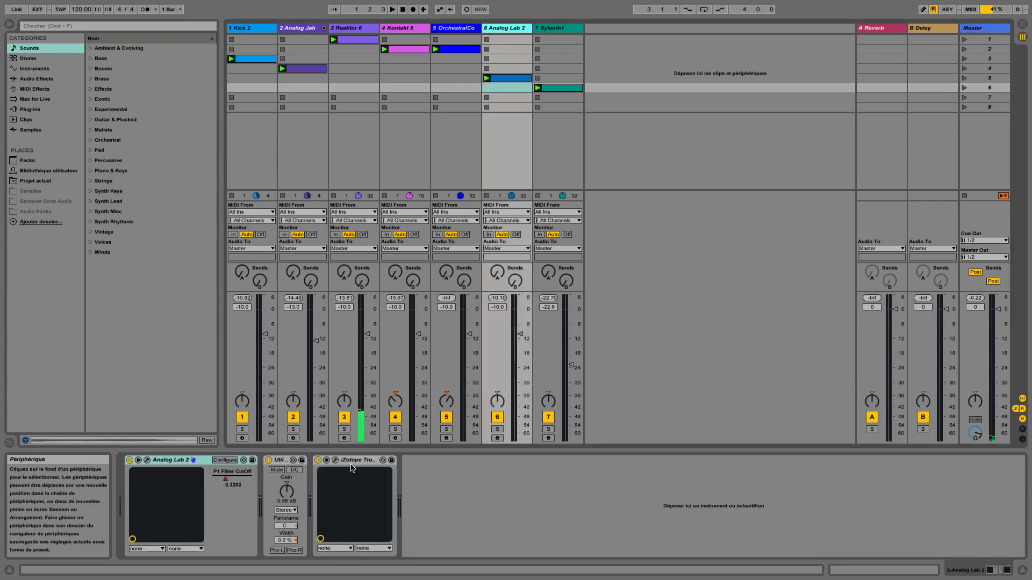
pyautogui.doubleClick(507, 78)
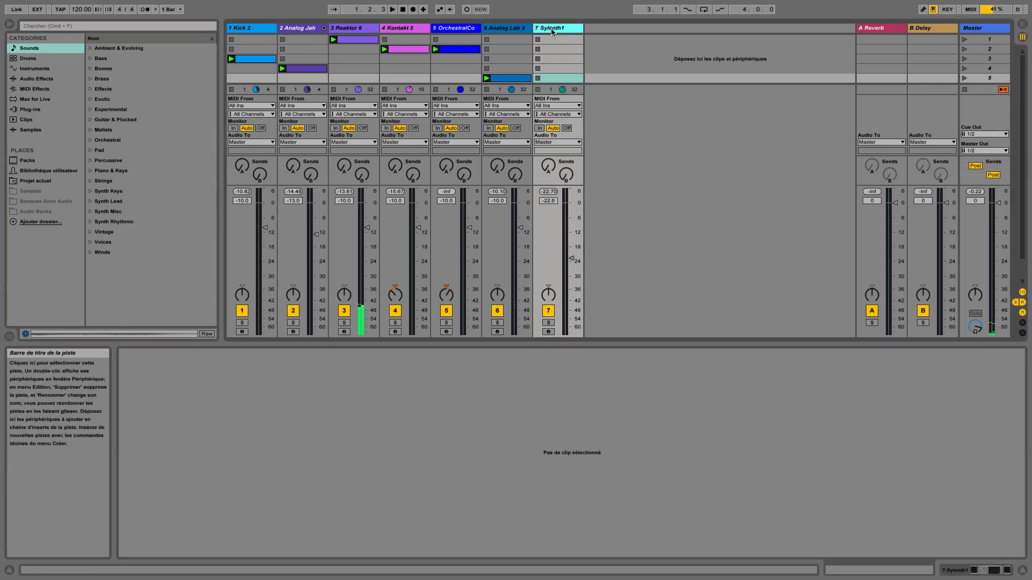
pyautogui.click(552, 31)
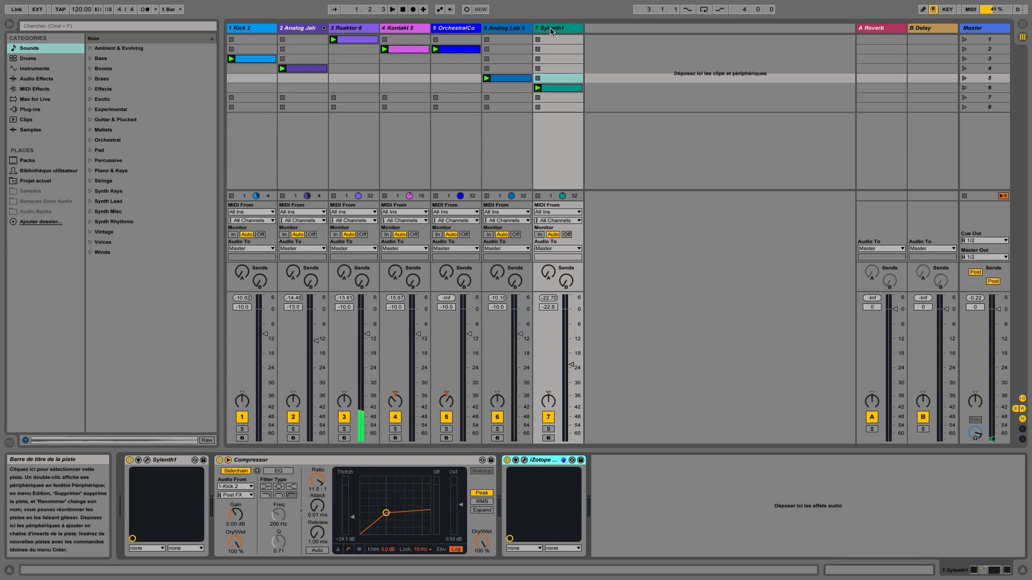
# Try to freeze the Sylenth1 track.
pyautogui.rightClick(558, 32)
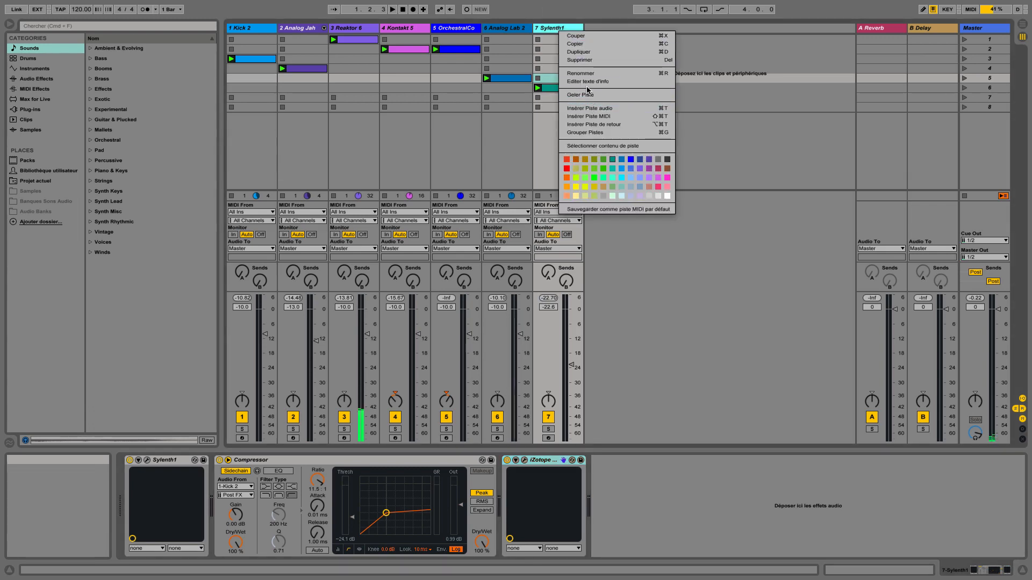
pyautogui.click(556, 87)
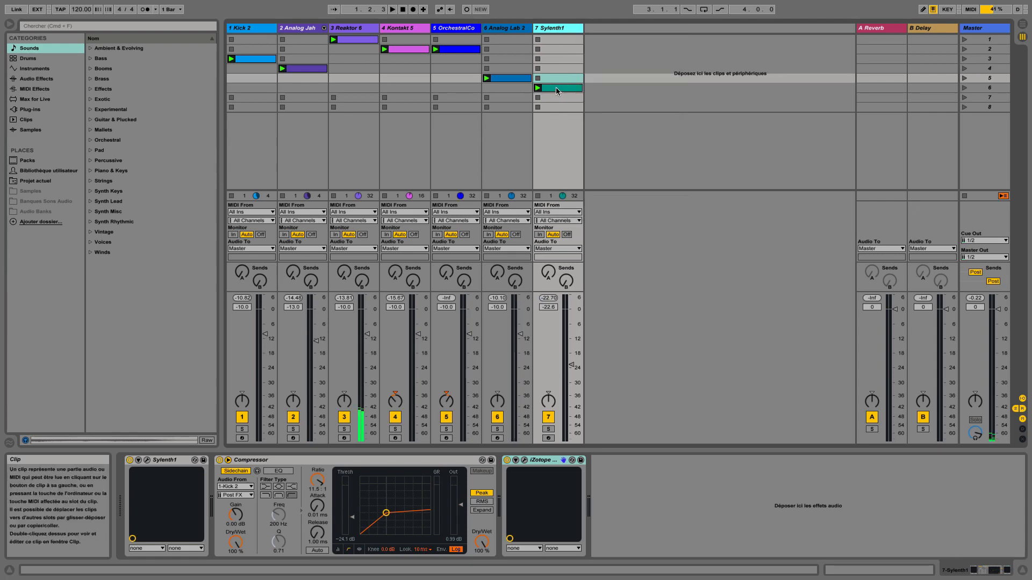
pyautogui.rightClick(557, 90)
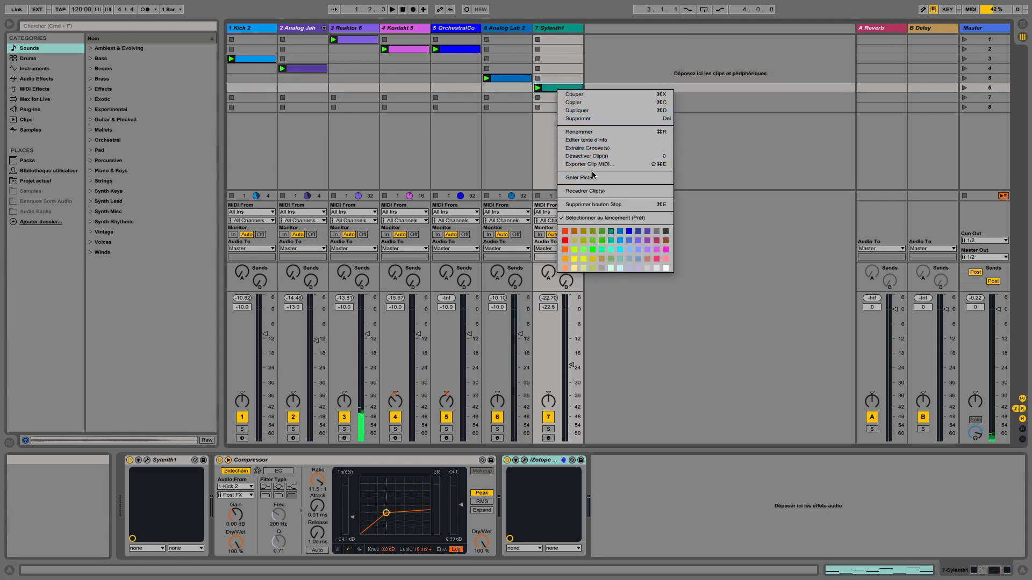
pyautogui.rightClick(559, 32)
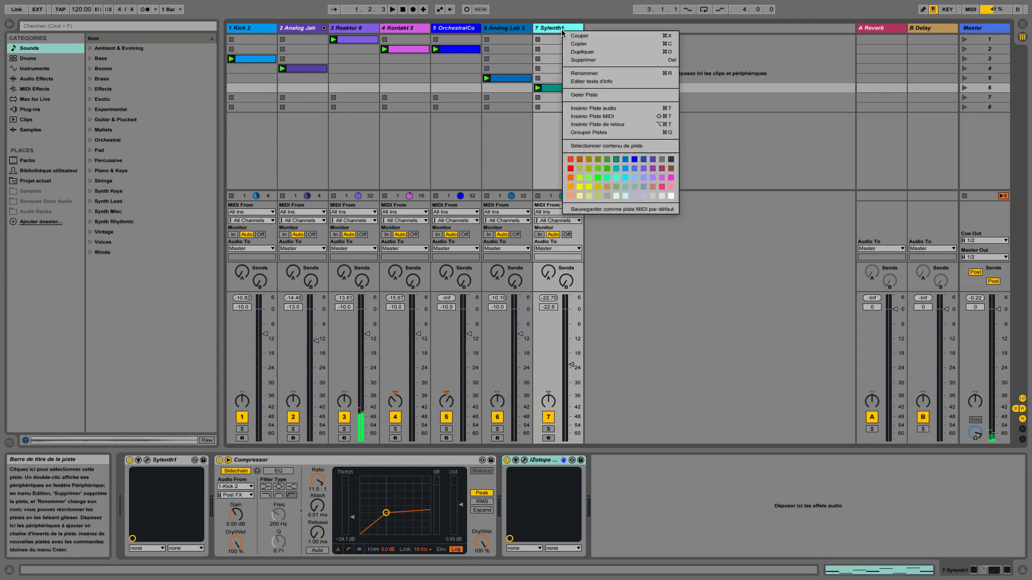
pyautogui.click(584, 95)
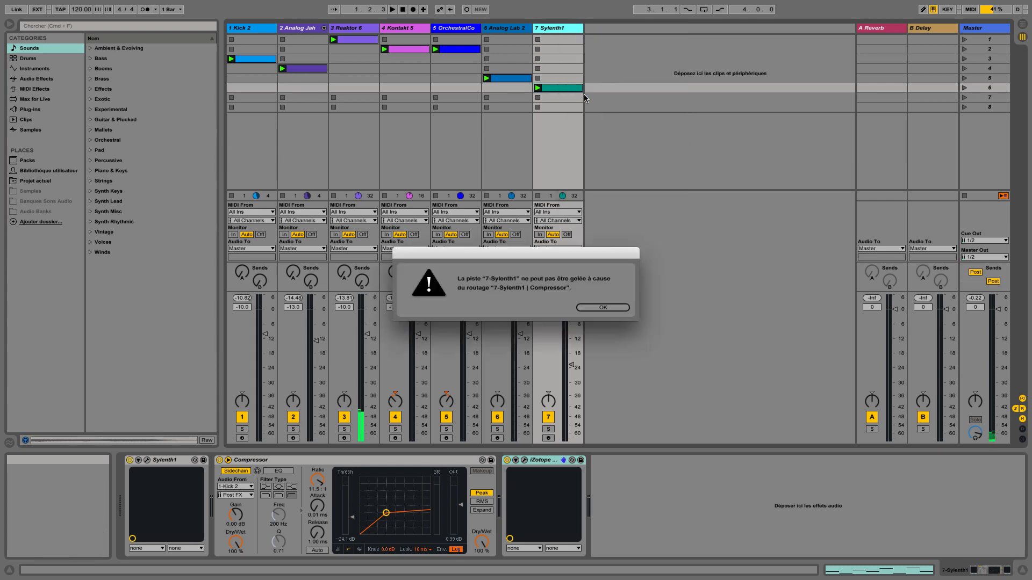
pyautogui.click(603, 307)
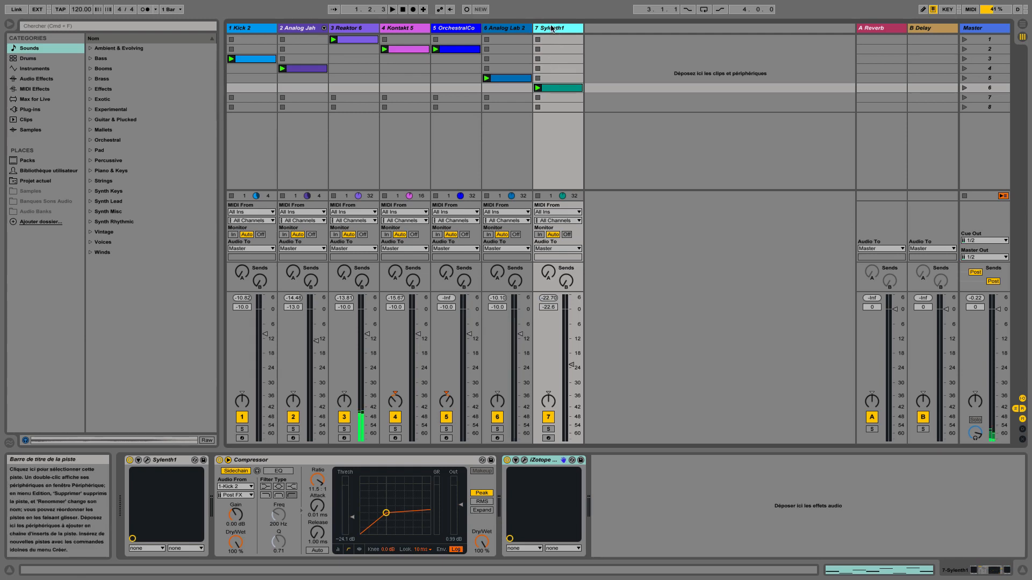
# Freeze the Analog Lab 2 track and unfreeze it again.
pyautogui.click(514, 31)
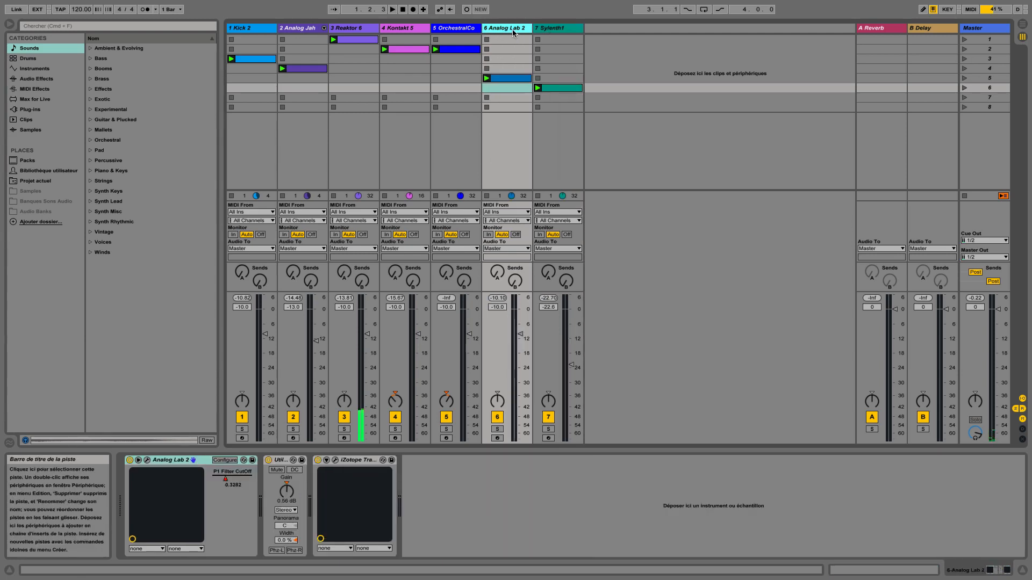
pyautogui.rightClick(505, 31)
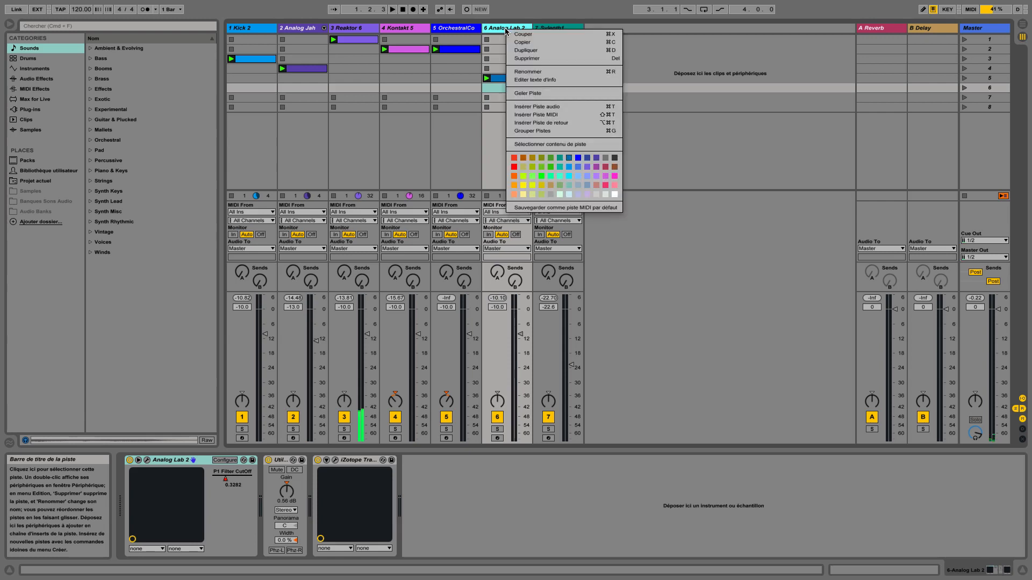
pyautogui.click(533, 94)
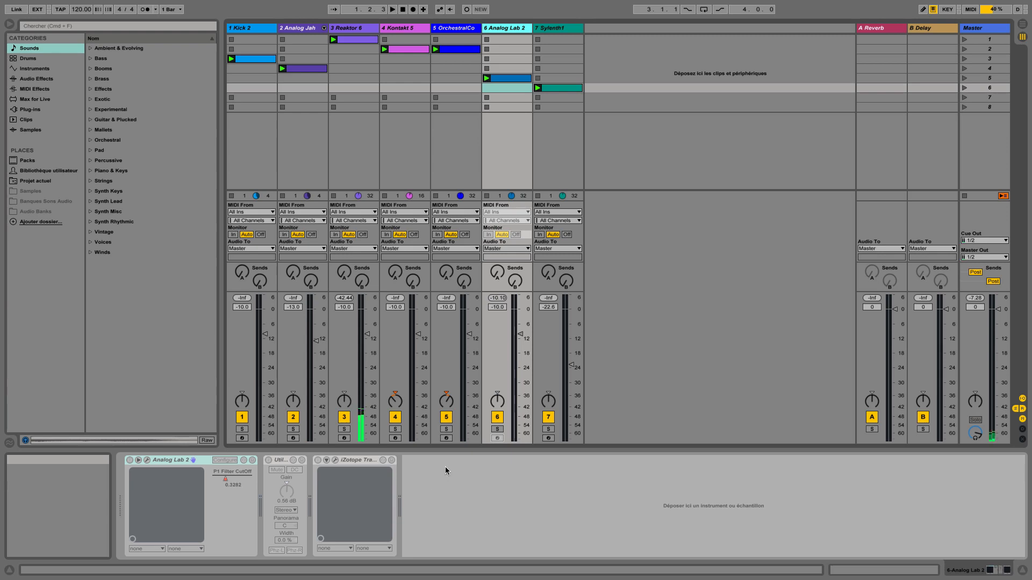
pyautogui.rightClick(510, 28)
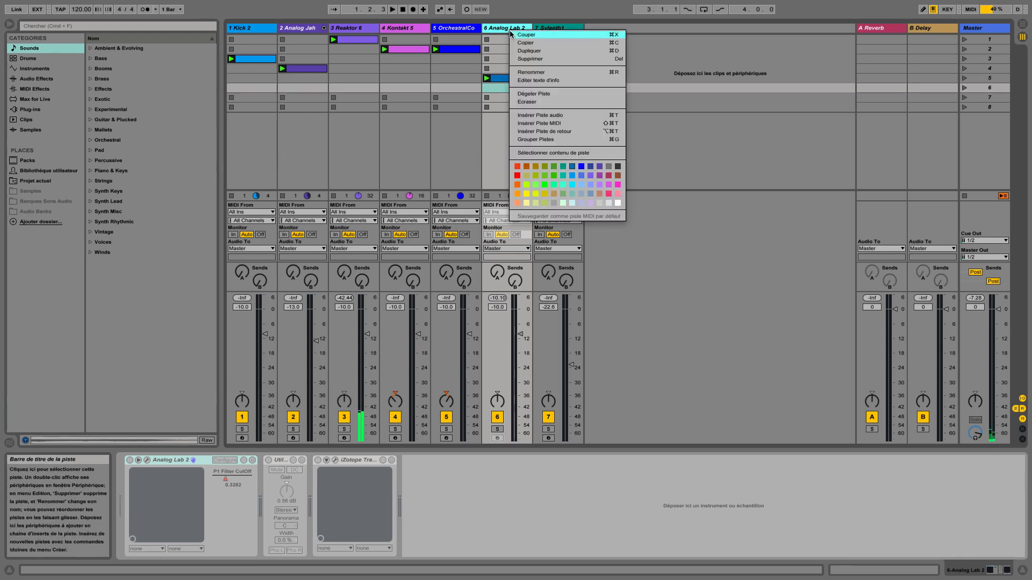
pyautogui.click(540, 93)
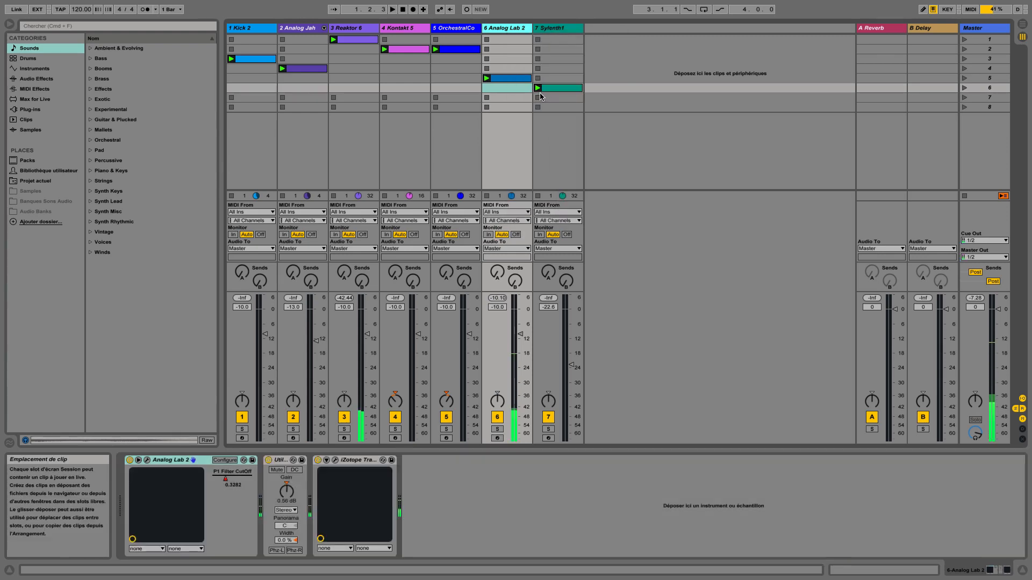
# Select the Reaktor 6 track and play the set briefly to check the CPU load with no tracks frozen.
pyautogui.click(349, 29)
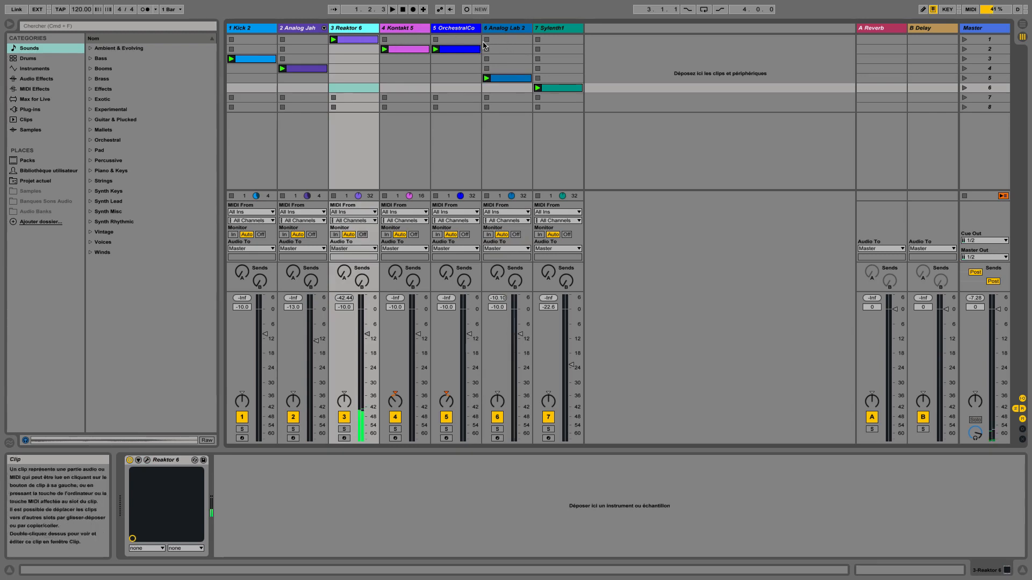
pyautogui.click(674, 140)
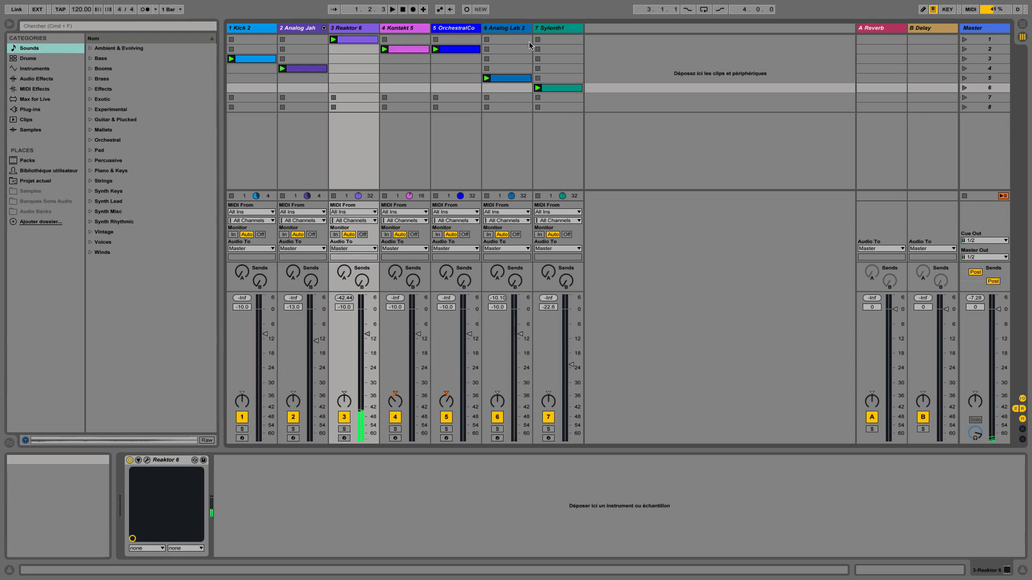
pyautogui.click(393, 10)
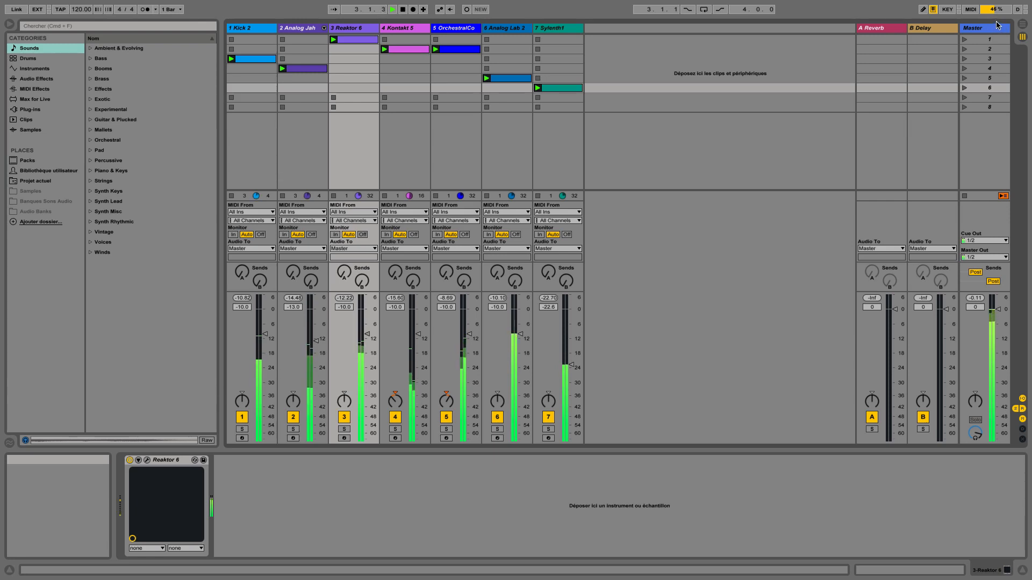
pyautogui.press('space')
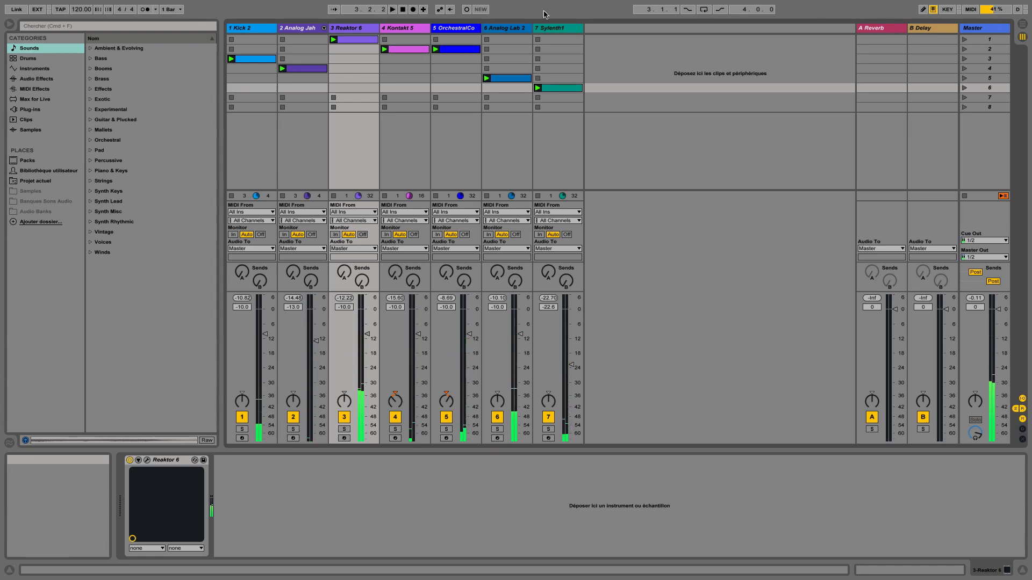
# Freeze the four tracks from Reaktor 6 through Analog Lab 2 together.
pyautogui.click(345, 31)
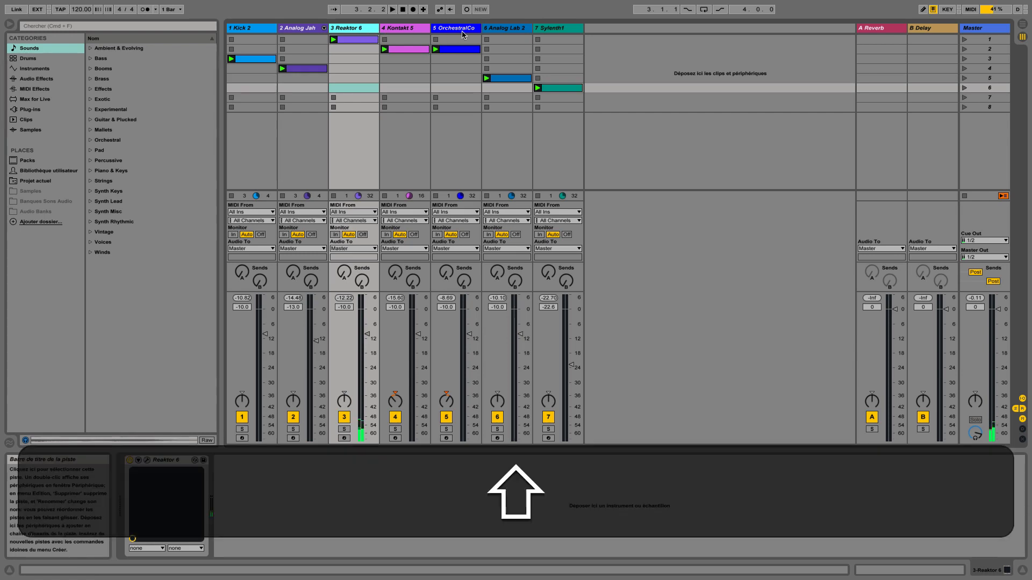
pyautogui.keyDown('shift'); pyautogui.click(499, 30); pyautogui.keyUp('shift')
pyautogui.rightClick(498, 29)
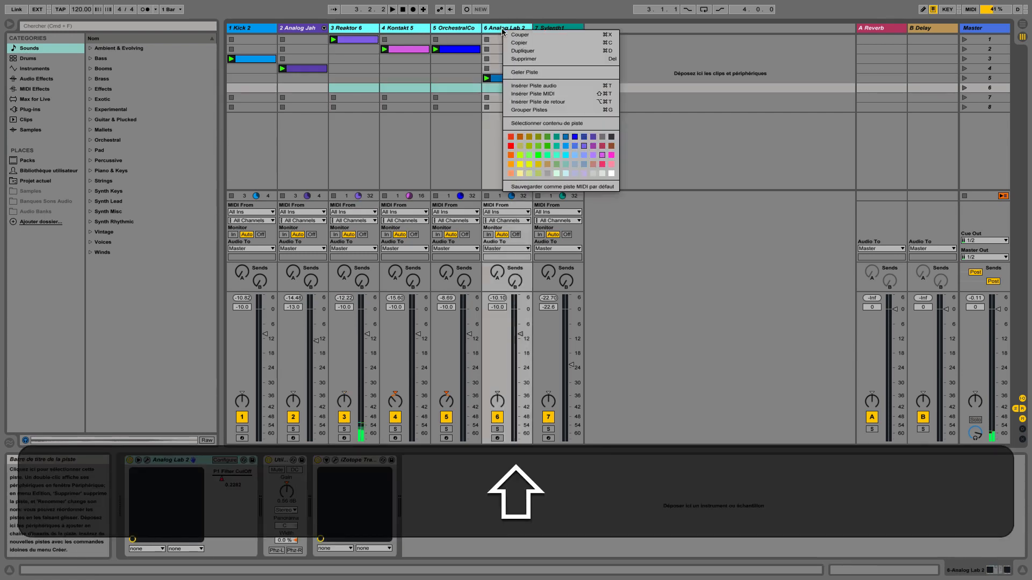
pyautogui.click(540, 73)
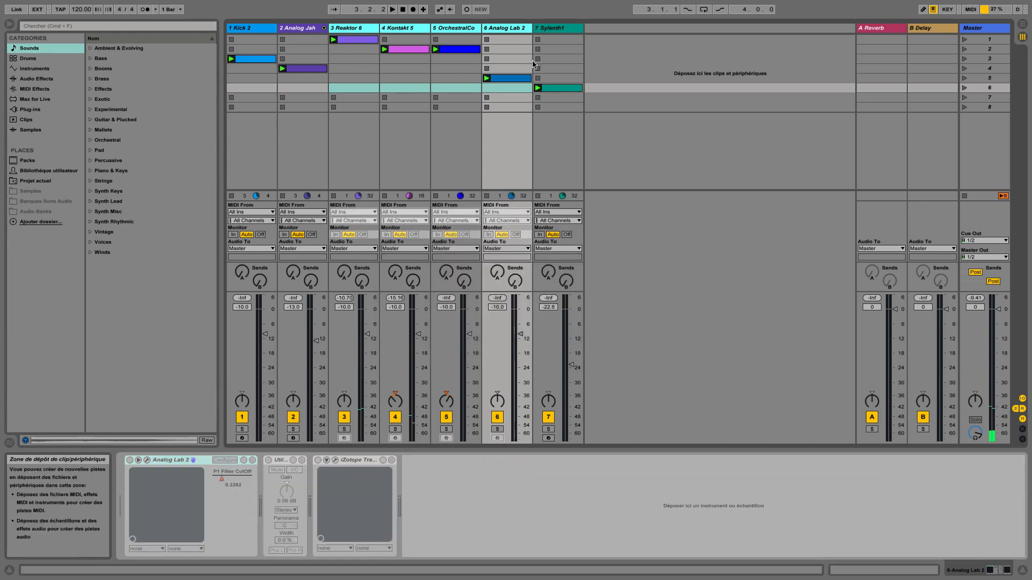
# Play the set to check the CPU load, and examine the freeze options and device chains of the frozen tracks.
pyautogui.click(392, 10)
pyautogui.rightClick(504, 31)
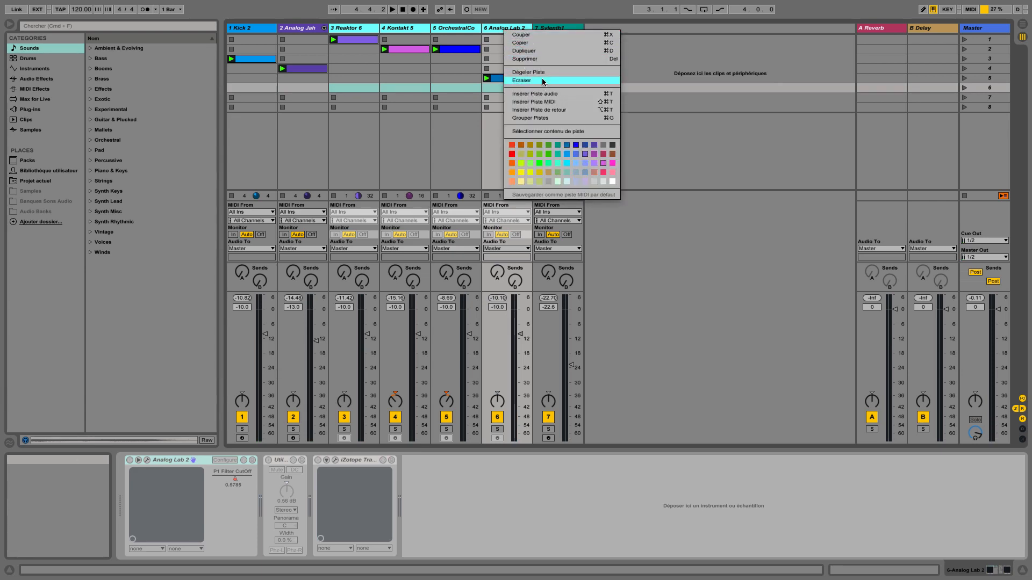
pyautogui.click(651, 352)
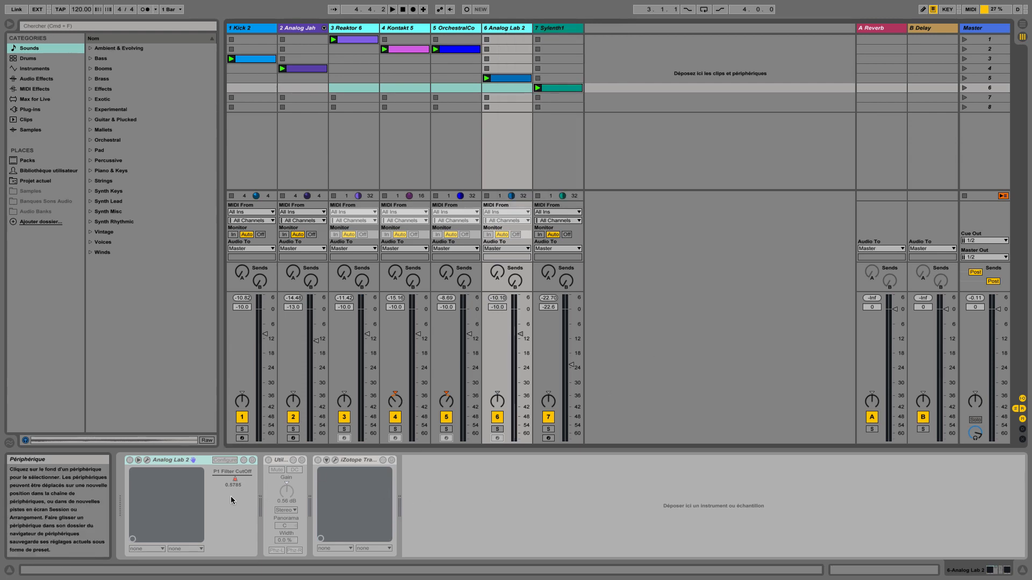
pyautogui.click(449, 28)
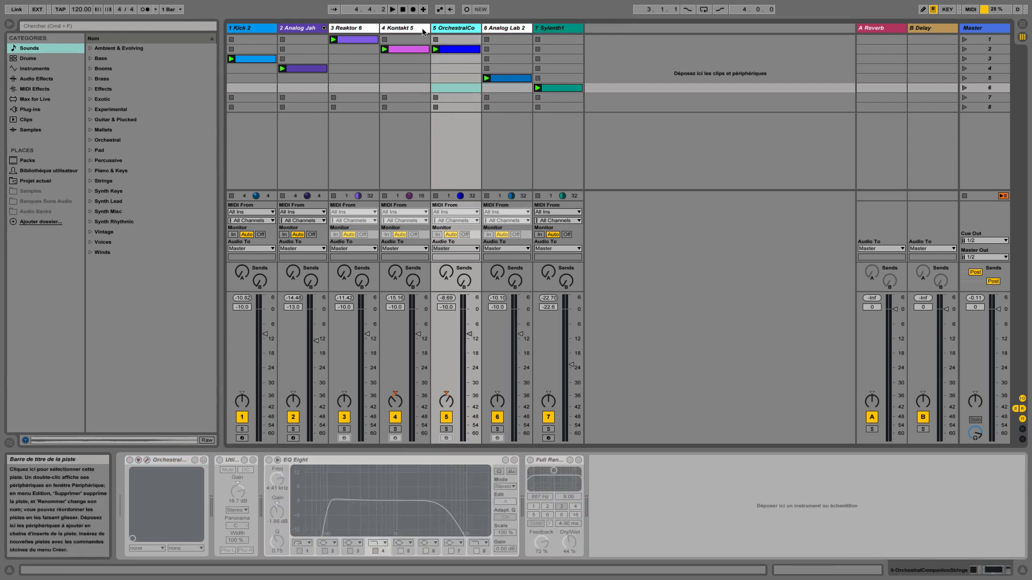
pyautogui.click(413, 32)
pyautogui.click(375, 30)
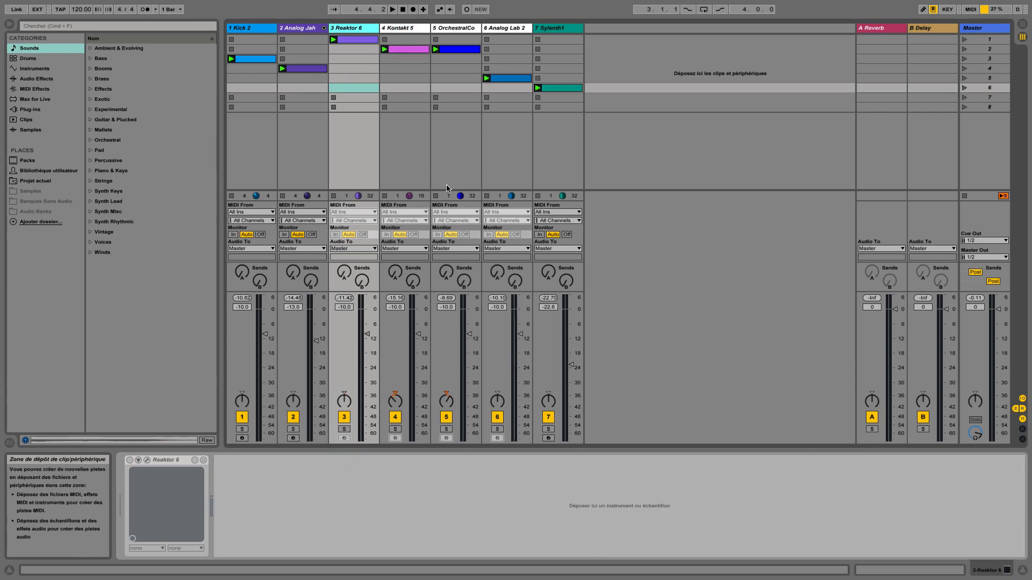
# Unfreeze the four tracks from Reaktor 6 through Analog Lab 2 together.
pyautogui.click(500, 28)
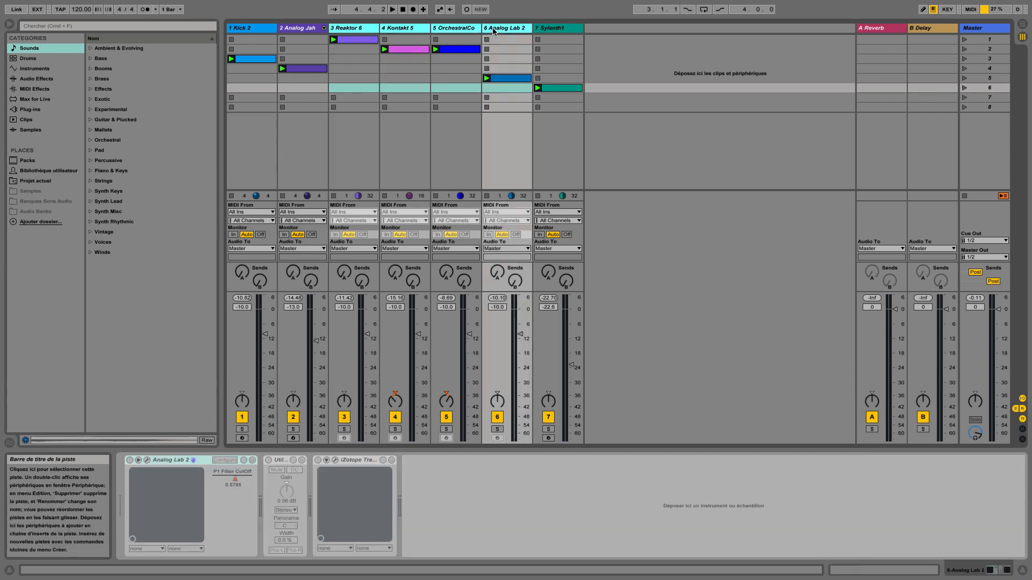
pyautogui.rightClick(494, 29)
pyautogui.click(519, 80)
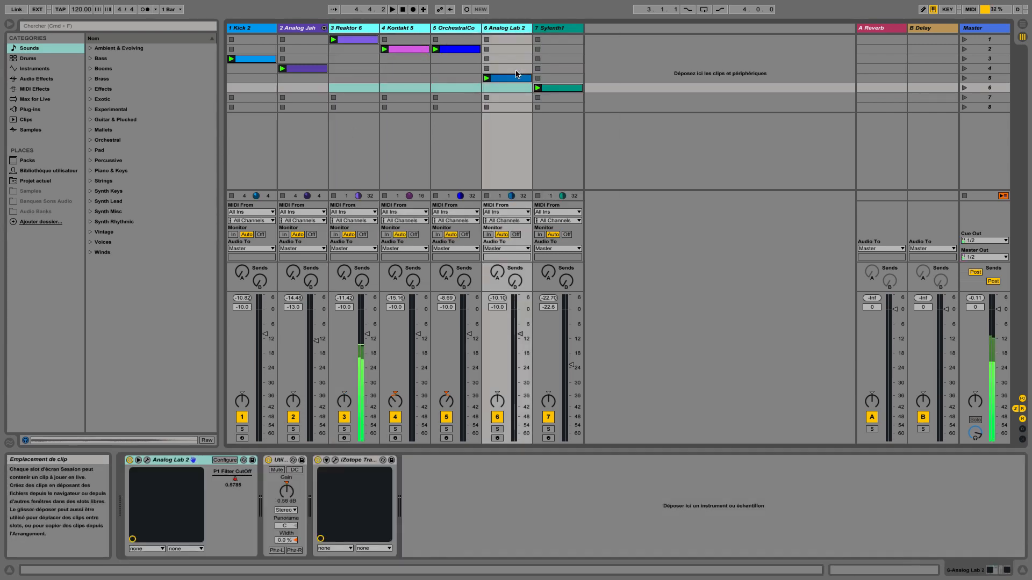
# Select the iZotope device on the Analog Lab 2 track and freeze that track alone.
pyautogui.click(357, 461)
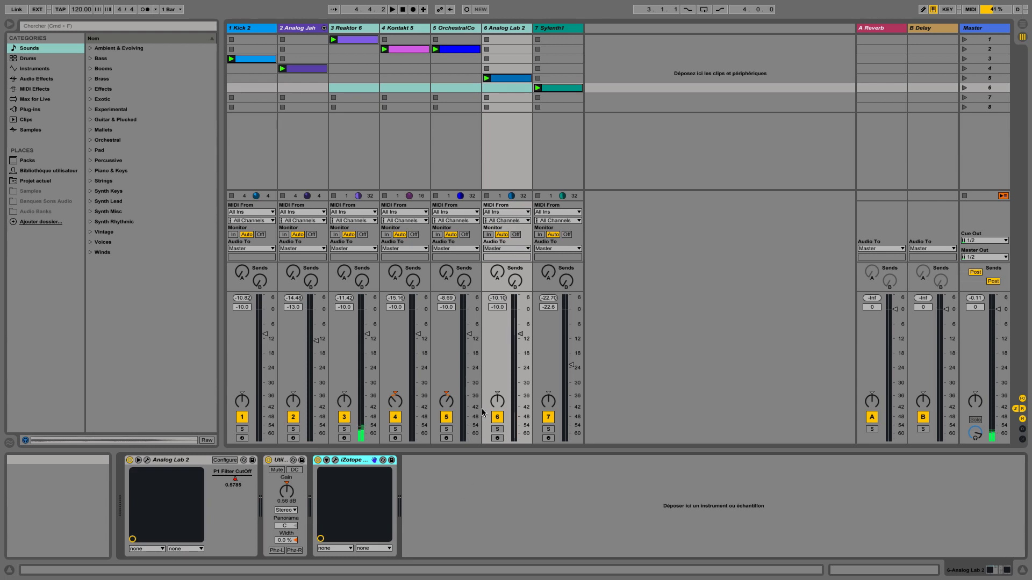
pyautogui.click(511, 30)
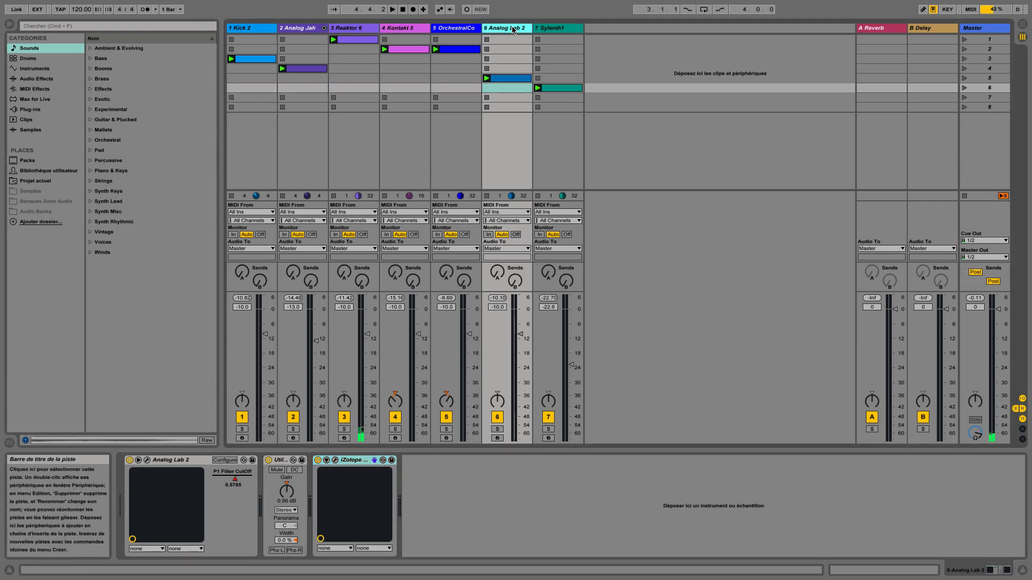
pyautogui.rightClick(512, 31)
pyautogui.click(532, 92)
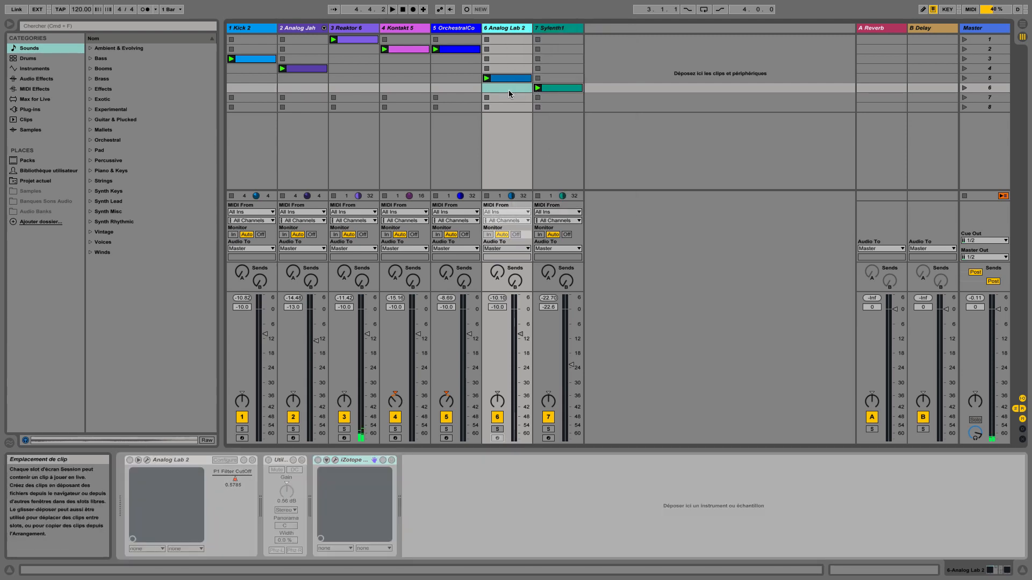
# Look for the Flatten option on the frozen Analog Lab 2 track and its clip, and undo the freeze.
pyautogui.rightClick(508, 33)
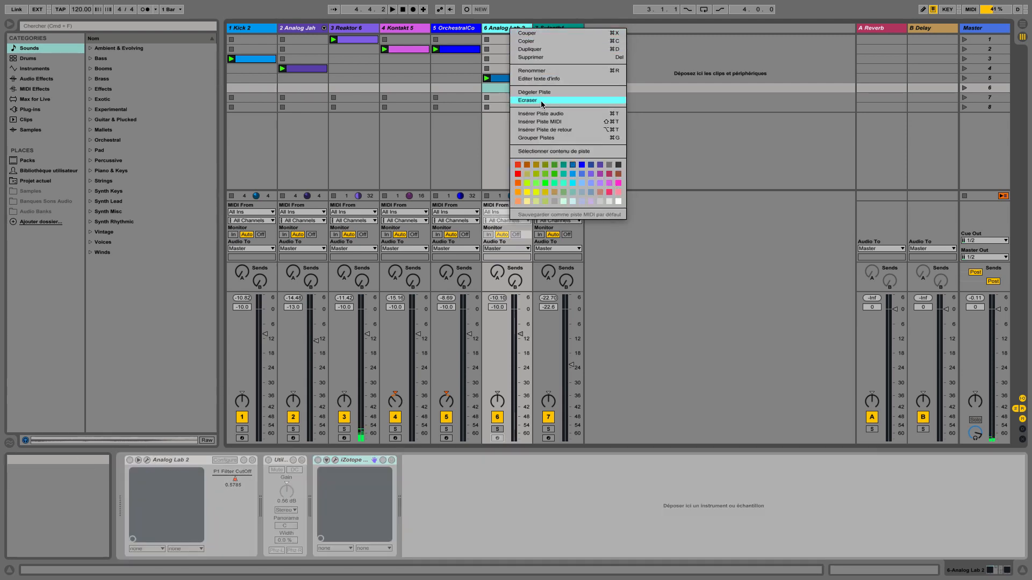
pyautogui.click(658, 137)
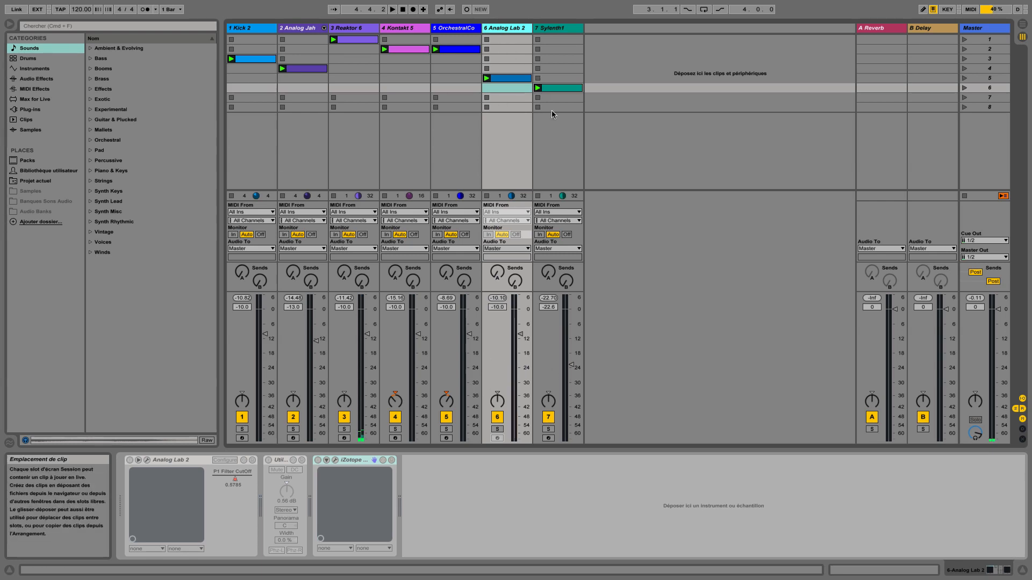
pyautogui.rightClick(504, 81)
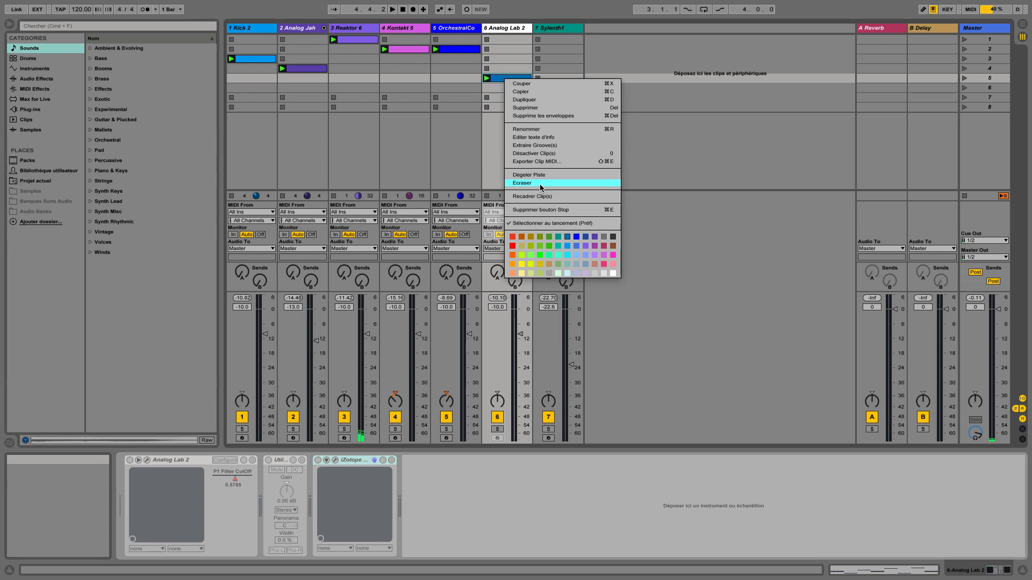
pyautogui.click(660, 186)
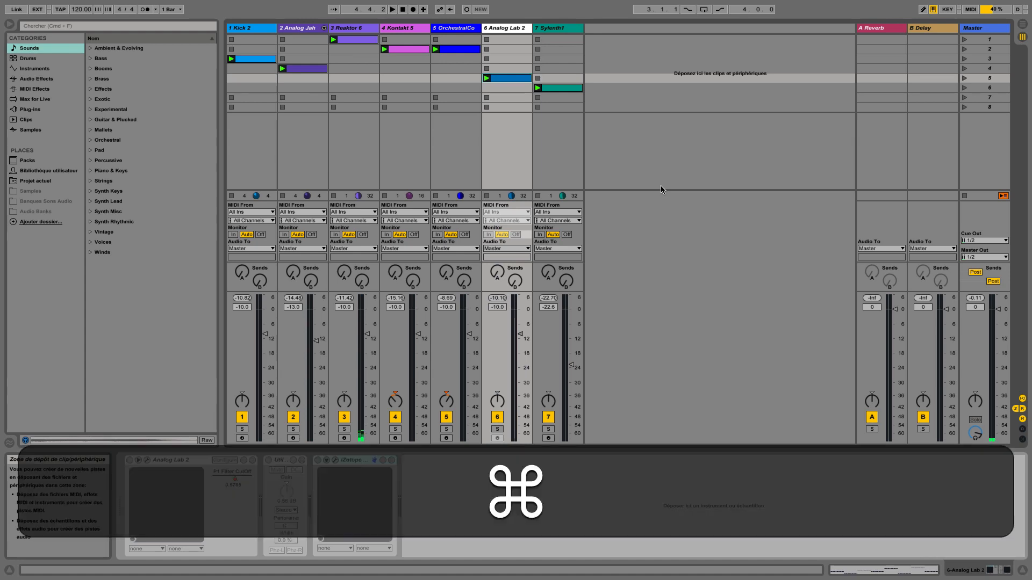
pyautogui.press('super+z')
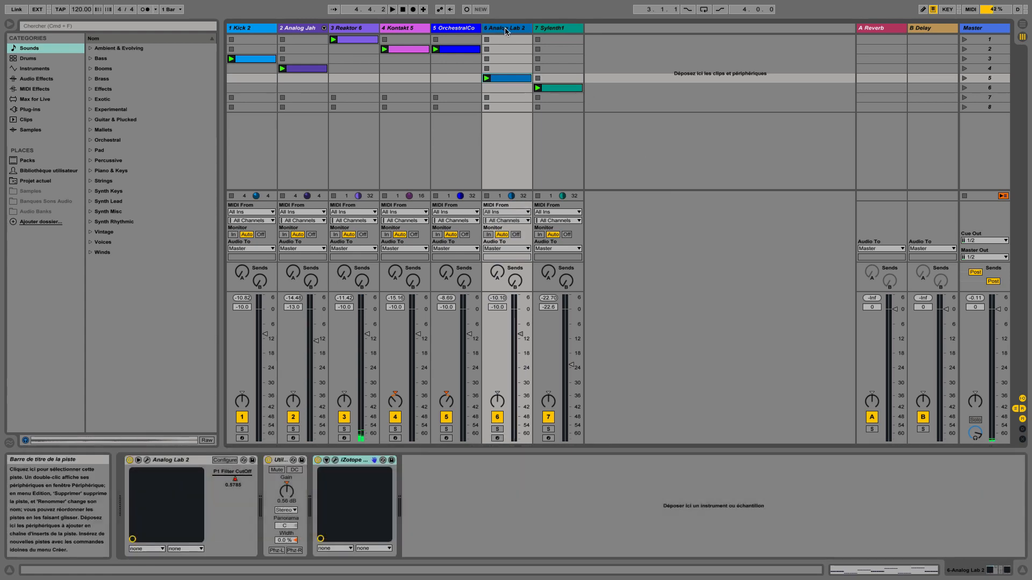
# Solo the Sylenth1 track and play it briefly to hear its sidechained Compressor.
pyautogui.click(505, 30)
pyautogui.click(540, 31)
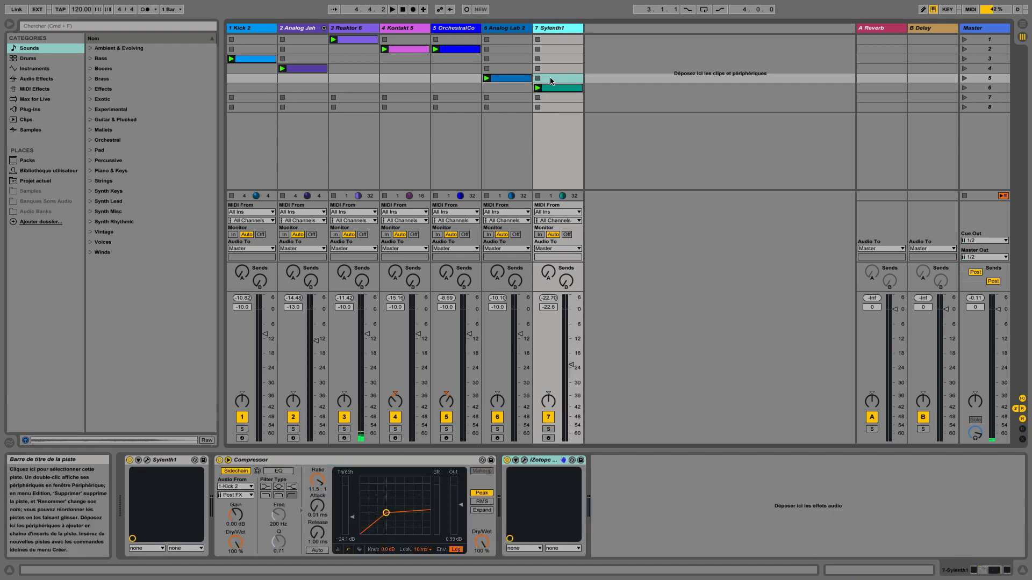
pyautogui.click(548, 430)
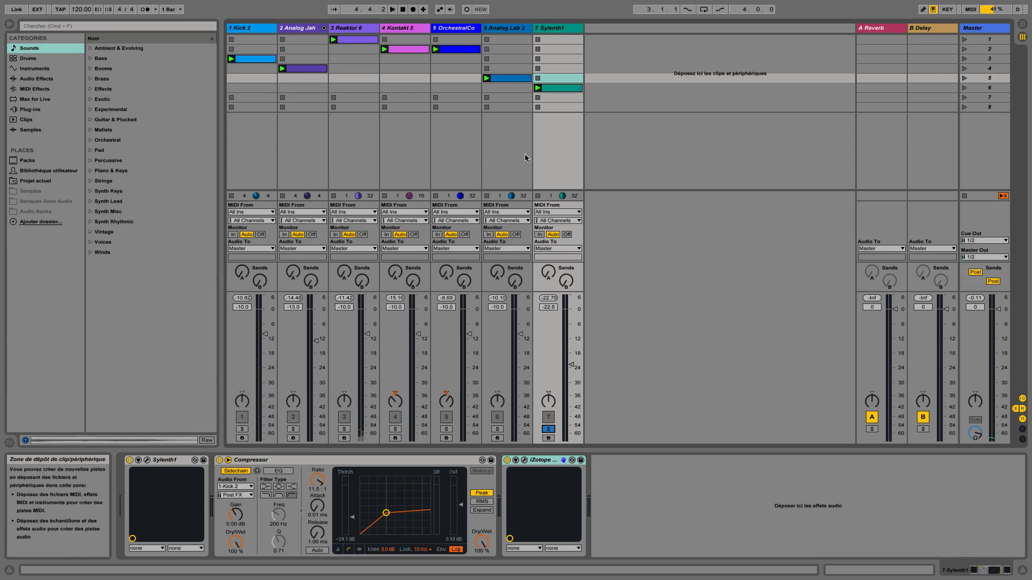
pyautogui.press('space')
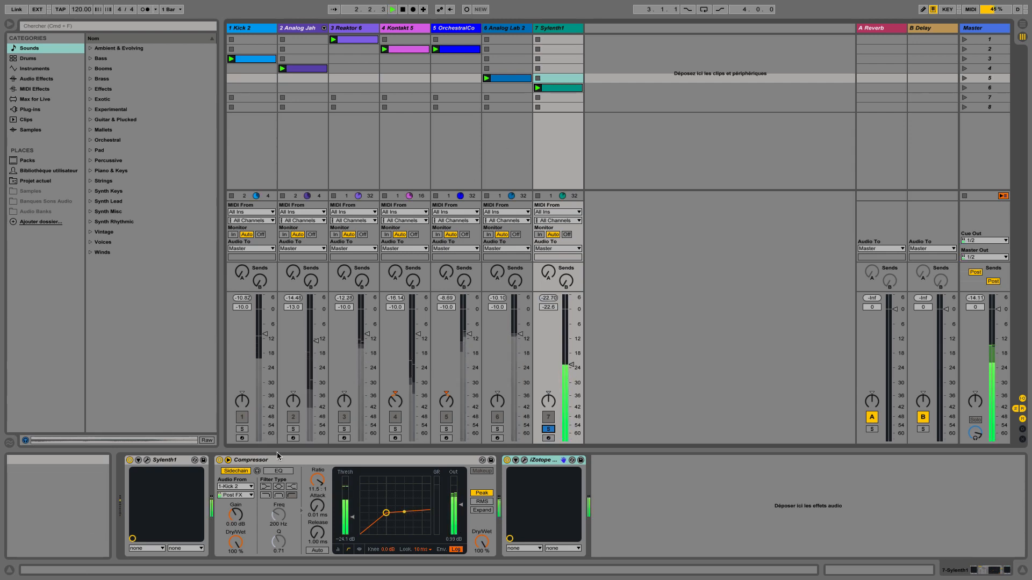
pyautogui.press('space')
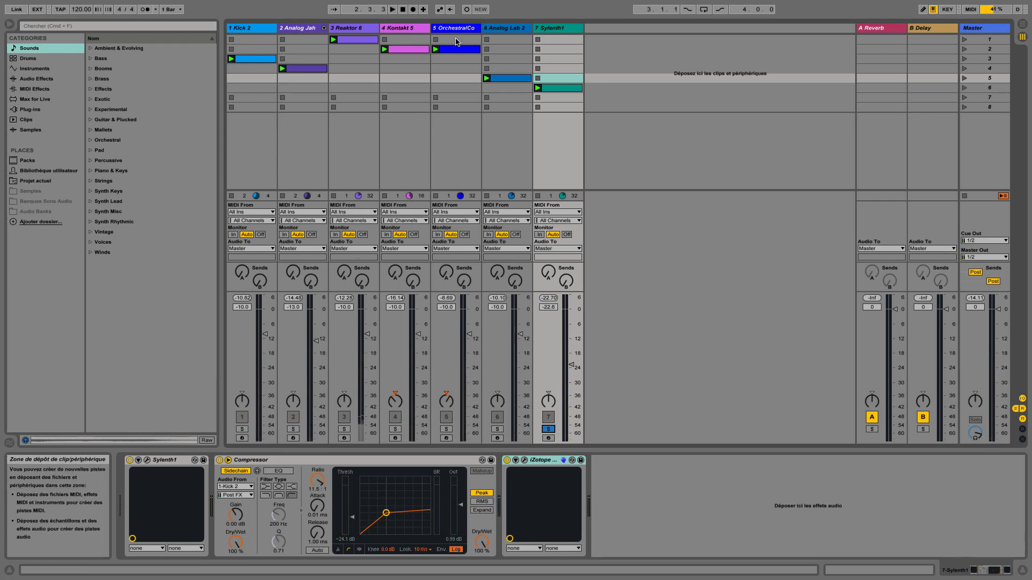
# Try to freeze the Sylenth1 track with the sidechained Compressor still in its device chain.
pyautogui.rightClick(562, 32)
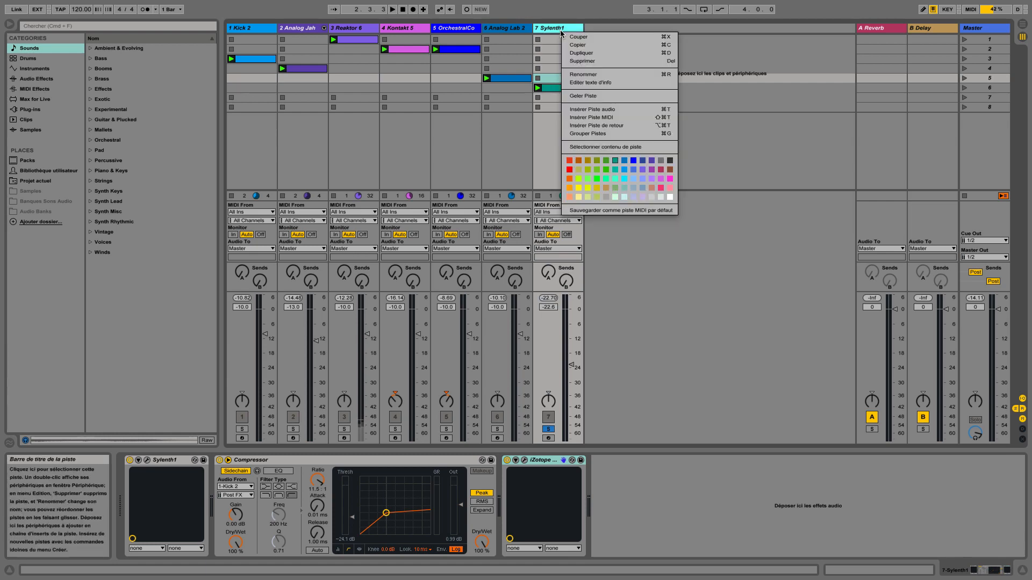
pyautogui.click(595, 96)
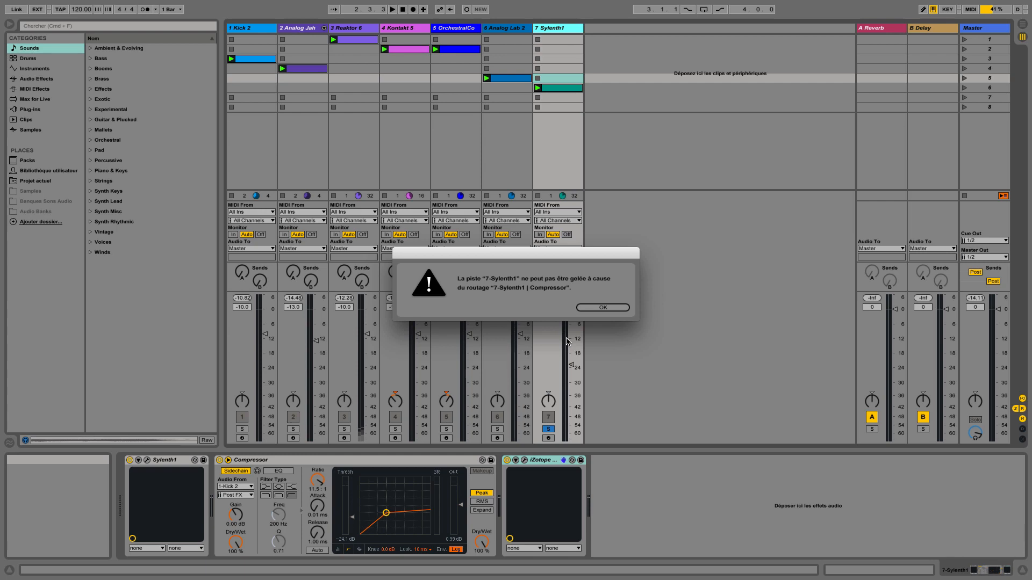
pyautogui.click(603, 308)
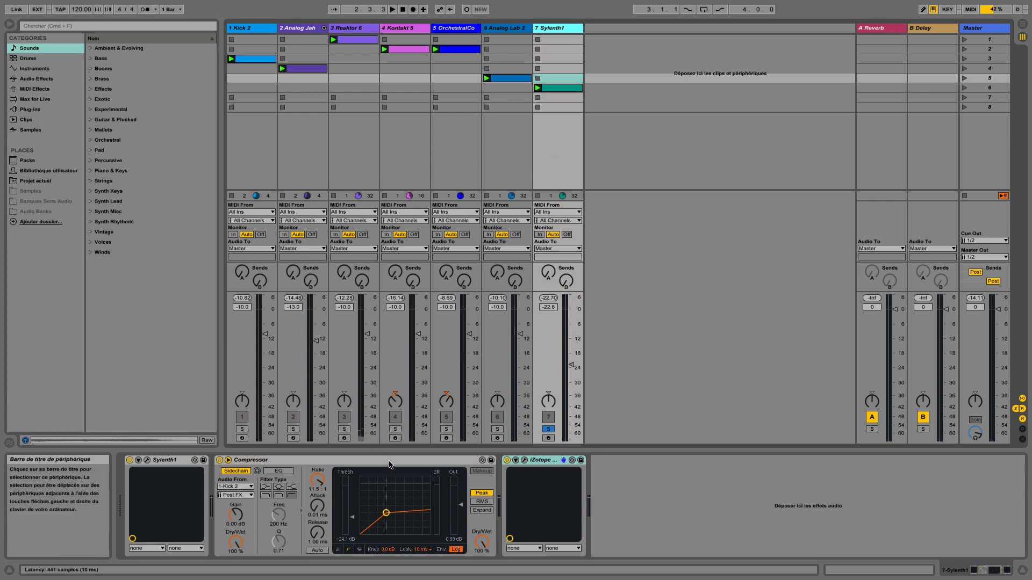
# Move the Compressor from the Sylenth1 track onto a new audio track and freeze the Sylenth1 track.
pyautogui.moveTo(252, 460); pyautogui.dragTo(636, 71)
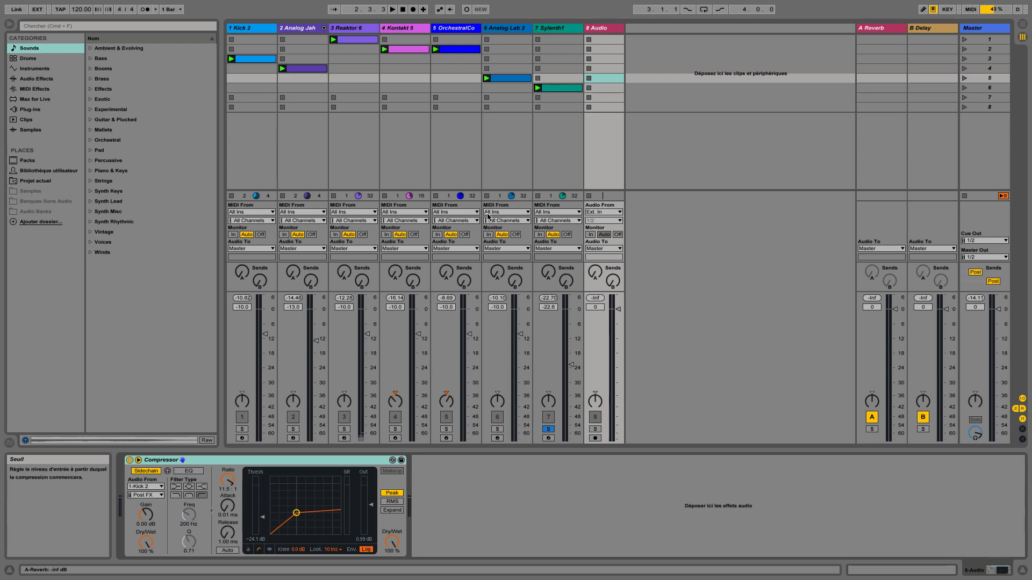
pyautogui.click(566, 30)
pyautogui.rightClick(566, 31)
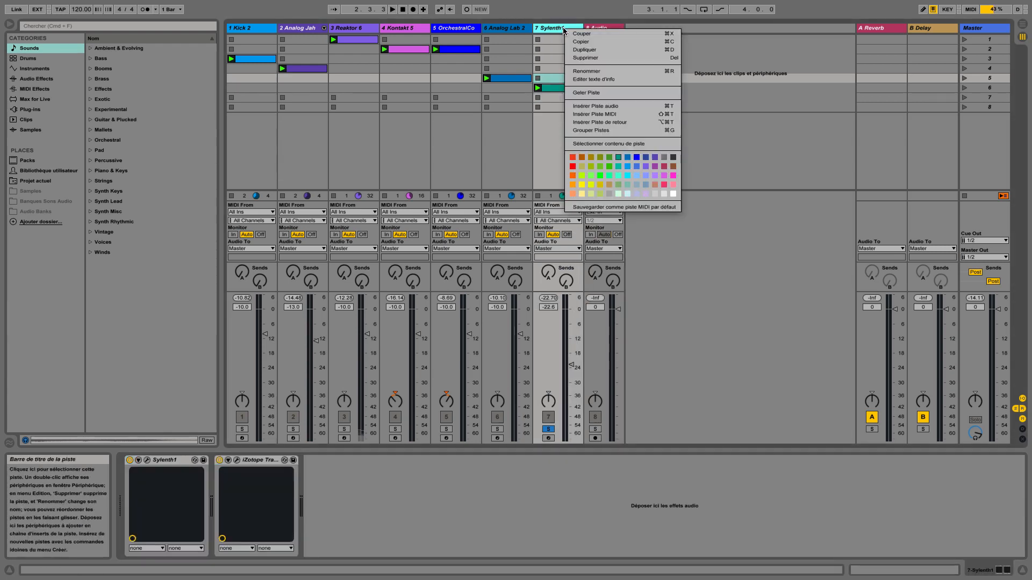
pyautogui.click(586, 93)
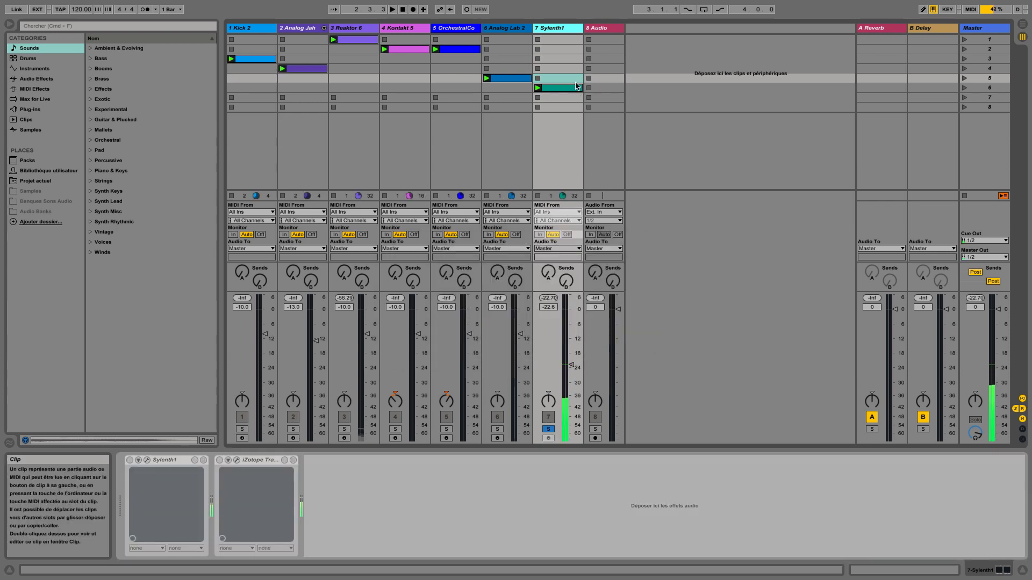
# Try to move the Compressor back onto the frozen Sylenth1 track, and flatten that track to audio.
pyautogui.click(600, 29)
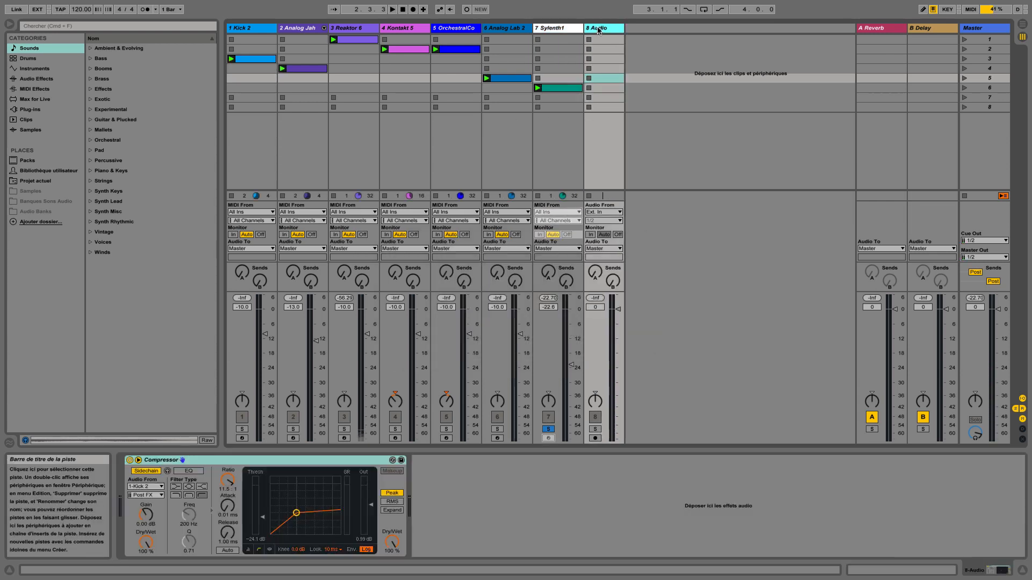
pyautogui.moveTo(304, 461); pyautogui.dragTo(543, 346)
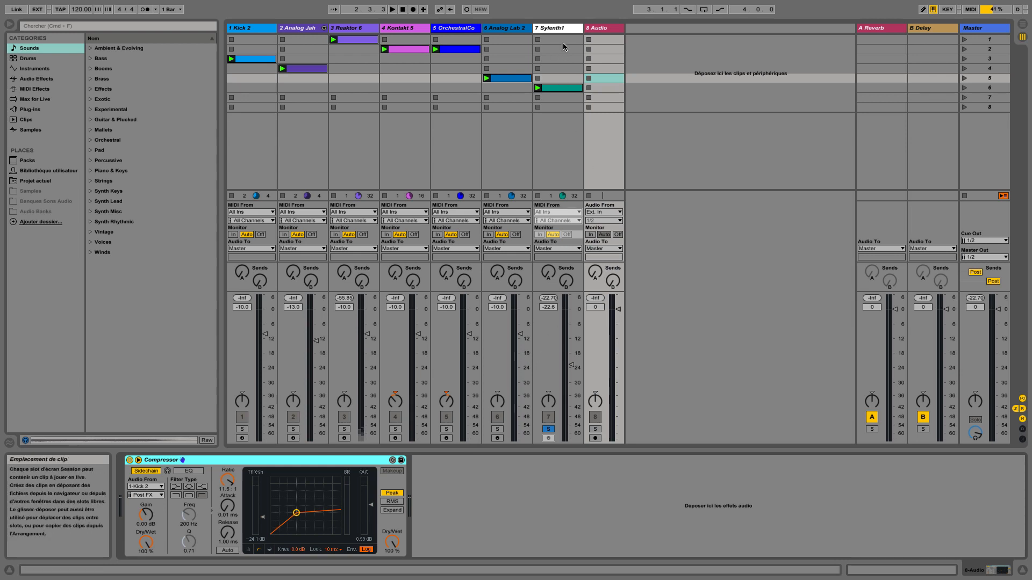
pyautogui.click(561, 28)
pyautogui.rightClick(561, 28)
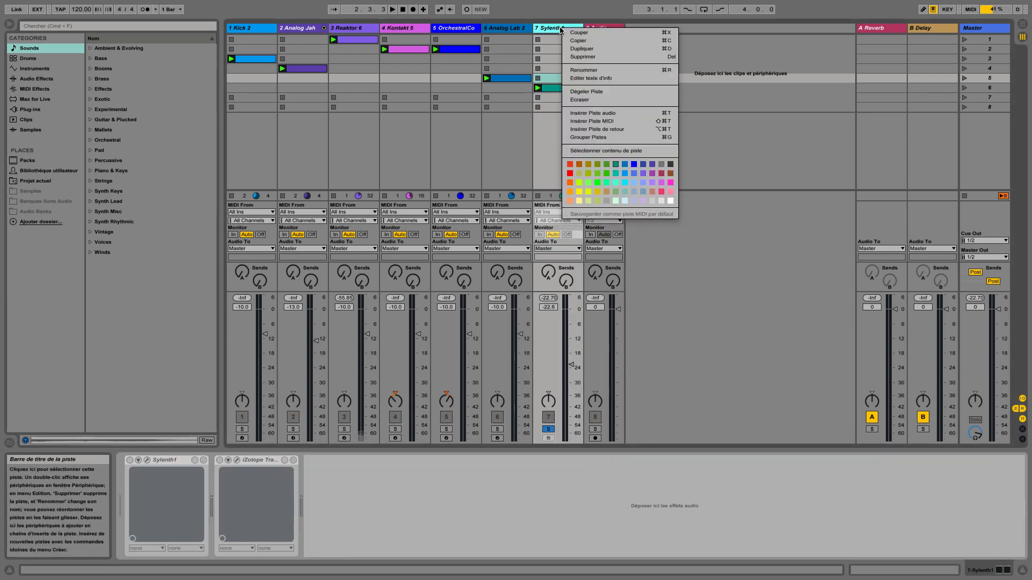
pyautogui.click(601, 99)
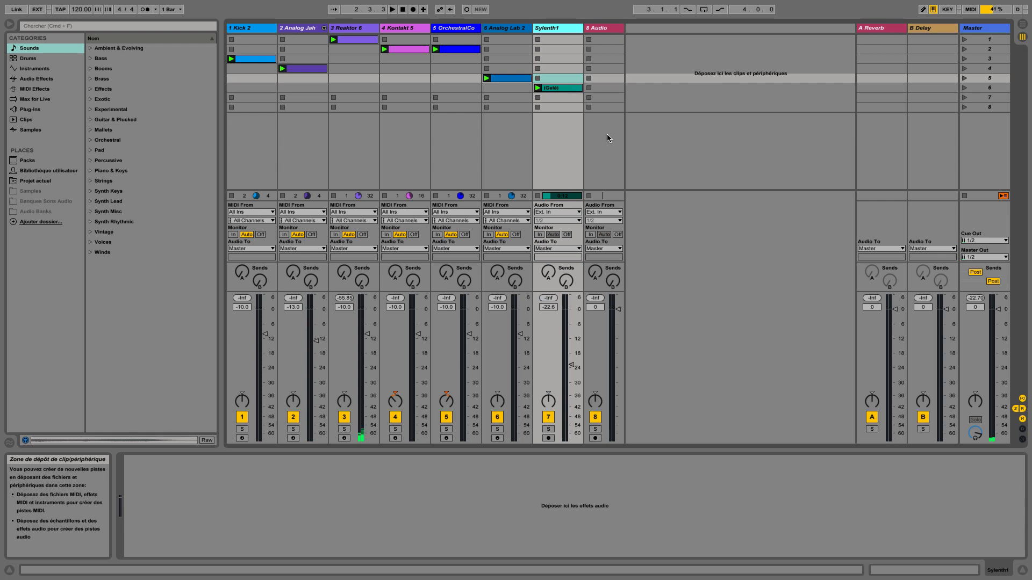
# Move the Compressor from the audio track onto the flattened Sylenth1 track, audition it soloed, and delete the emptied audio track.
pyautogui.click(600, 31)
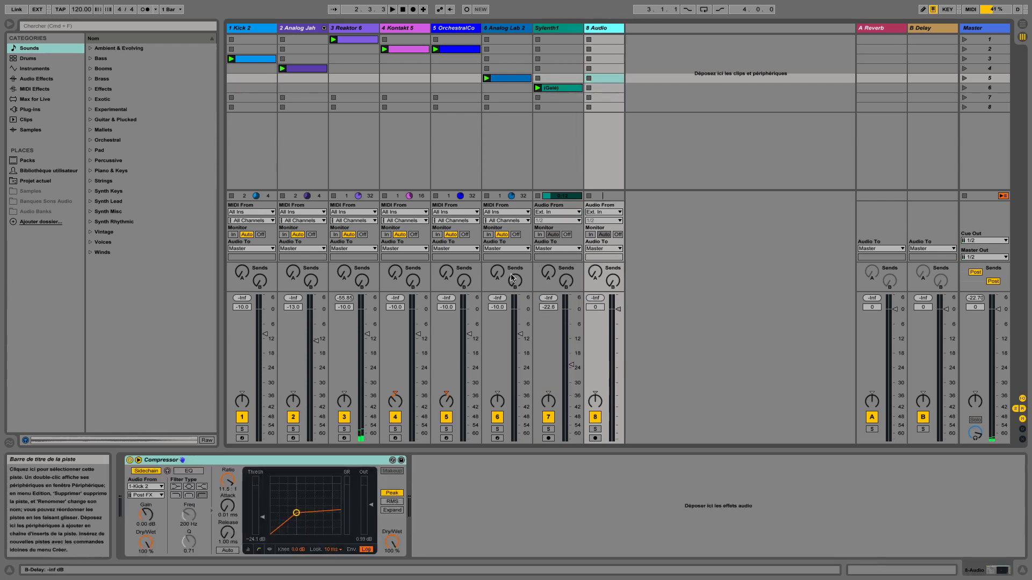
pyautogui.moveTo(321, 462); pyautogui.dragTo(559, 166)
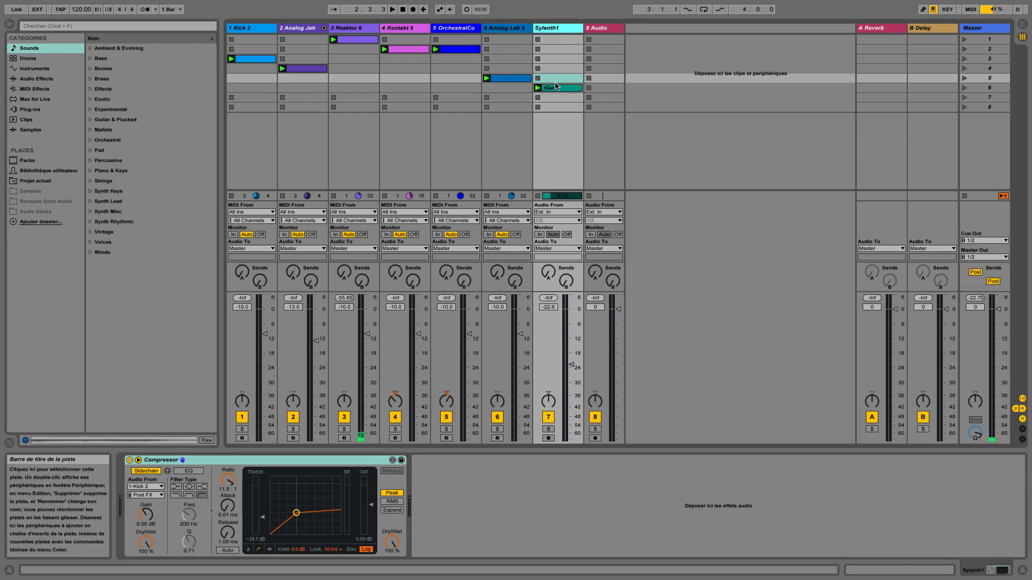
pyautogui.click(548, 429)
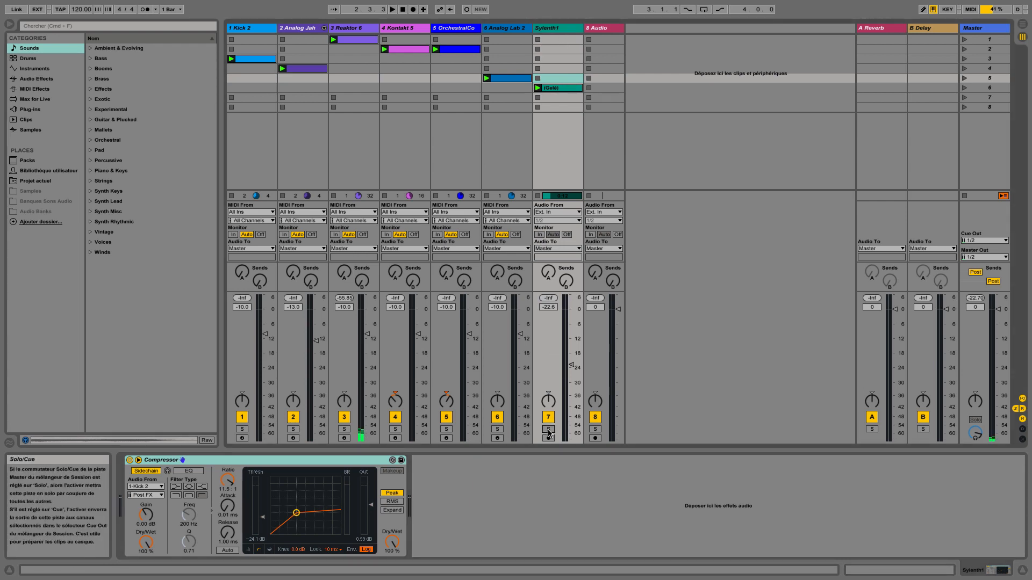
pyautogui.press('space')
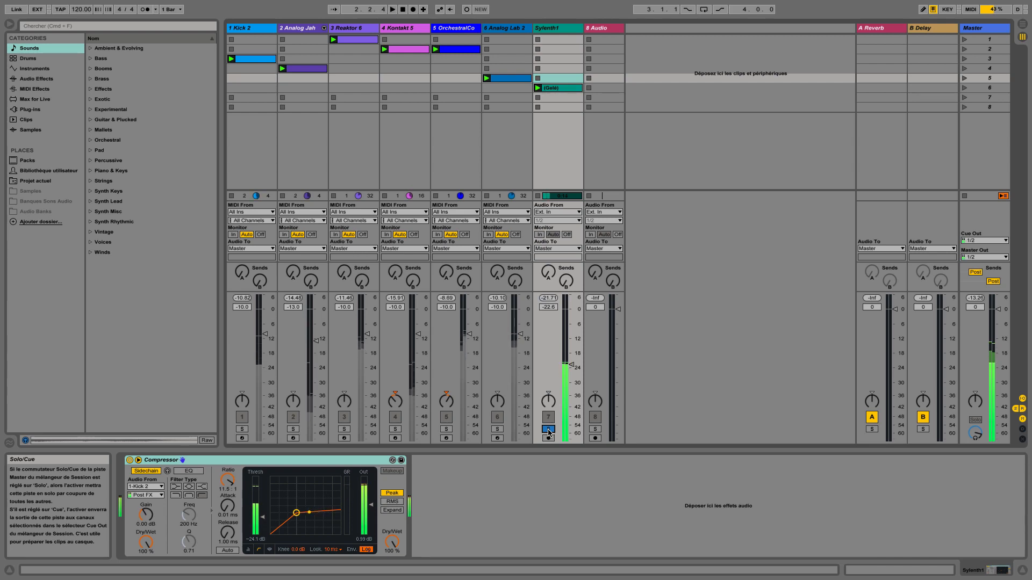
pyautogui.press('space')
pyautogui.click(601, 30)
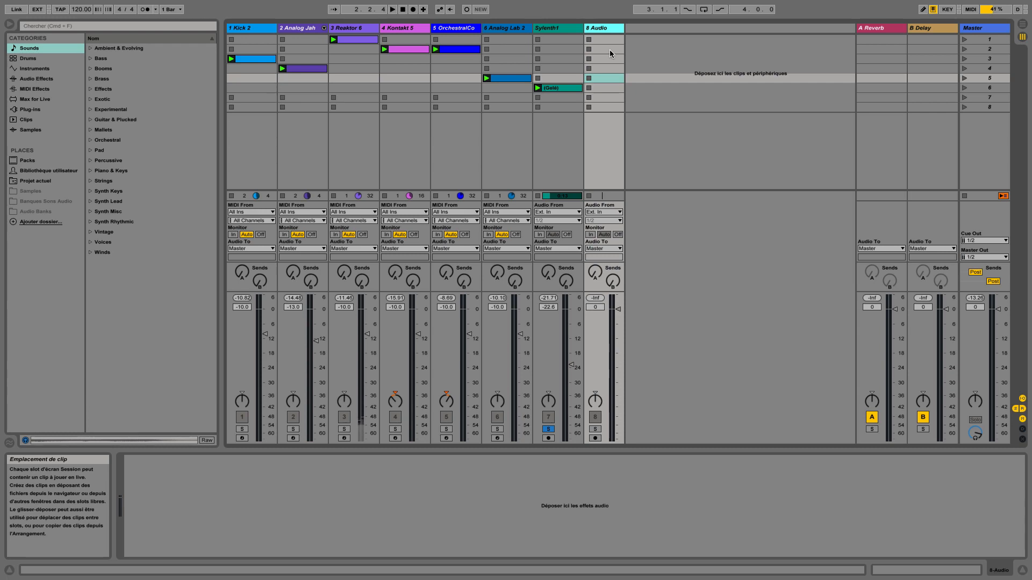
pyautogui.press('Delete')
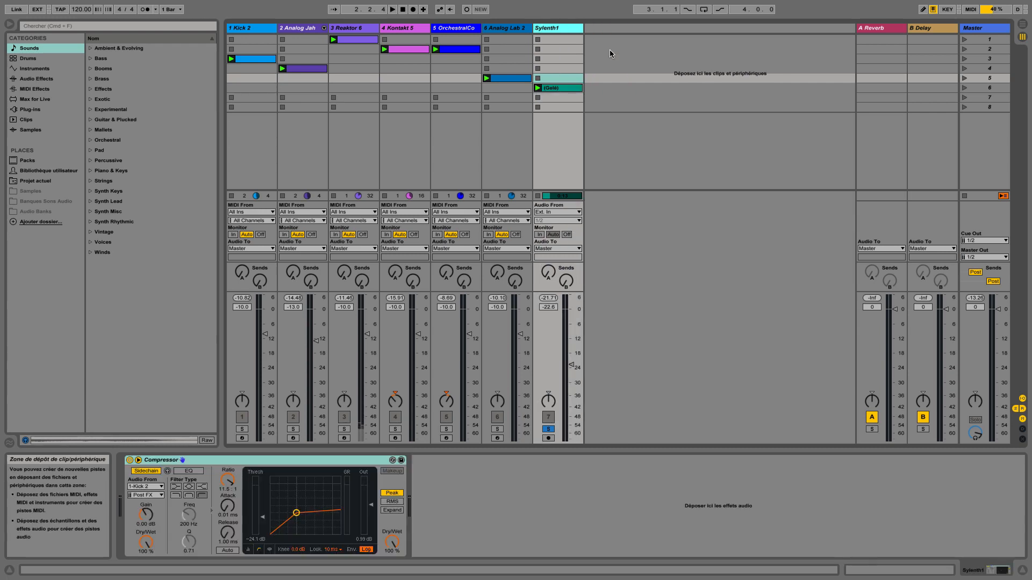
# Undo the flattening of the Sylenth1 track and remove the extra audio track, with the Compressor back in the Sylenth1 device chain.
pyautogui.press('super+z')
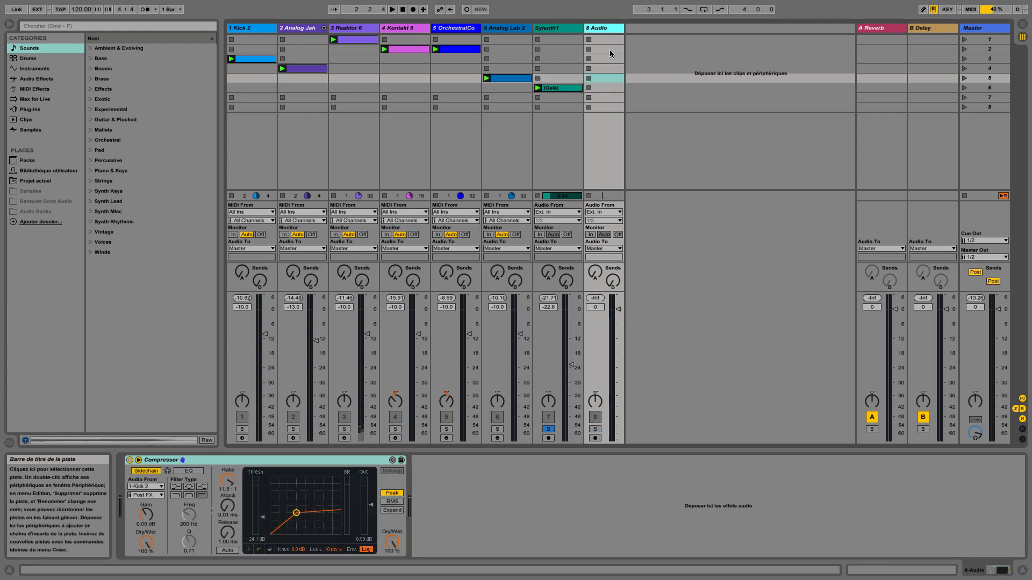
pyautogui.press('super+z')
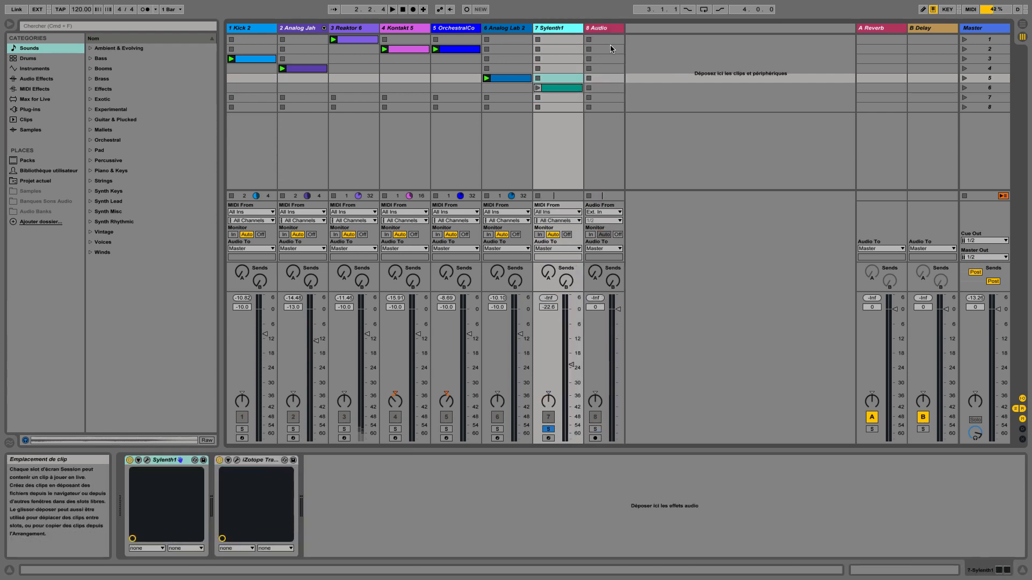
pyautogui.click(612, 30)
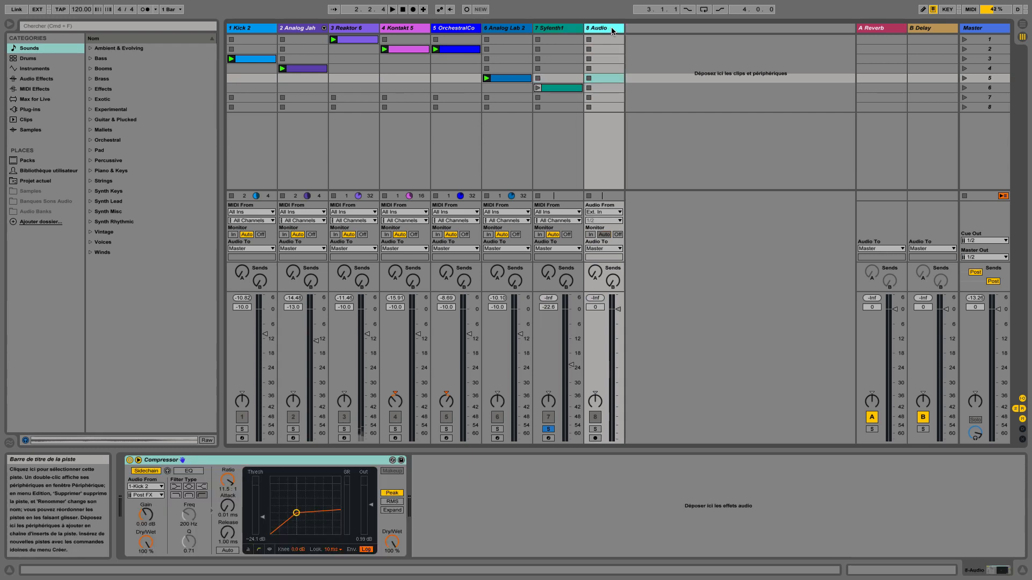
pyautogui.press('Delete')
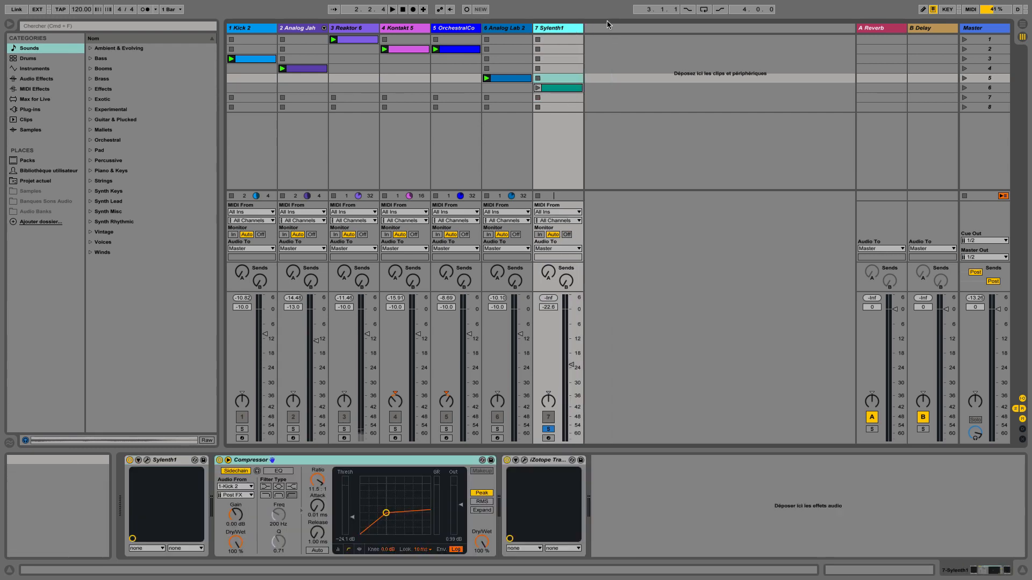
# Play the Sylenth1 clip through its sidechained Compressor, and turn off the track's solo.
pyautogui.click(537, 88)
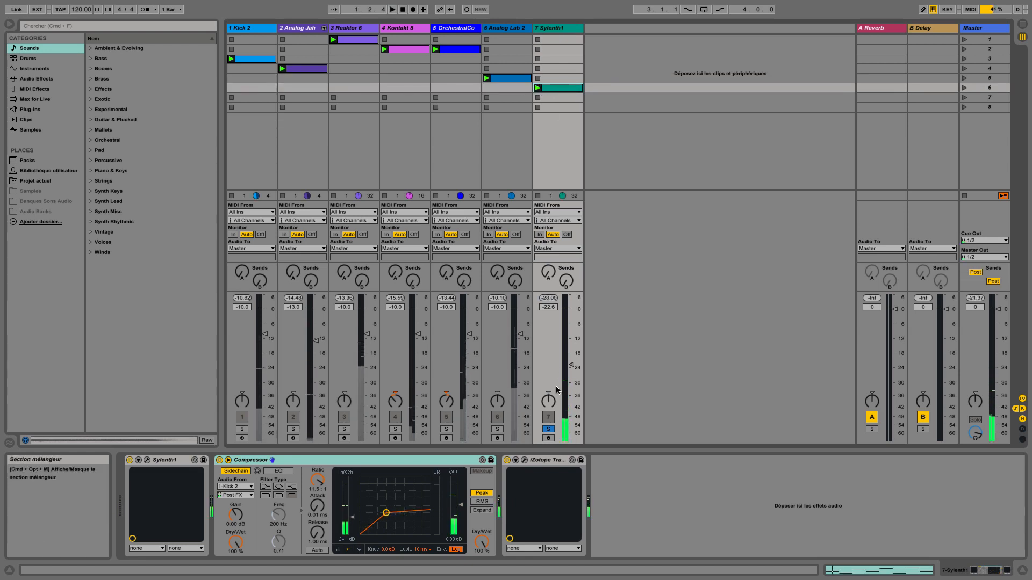
pyautogui.click(548, 429)
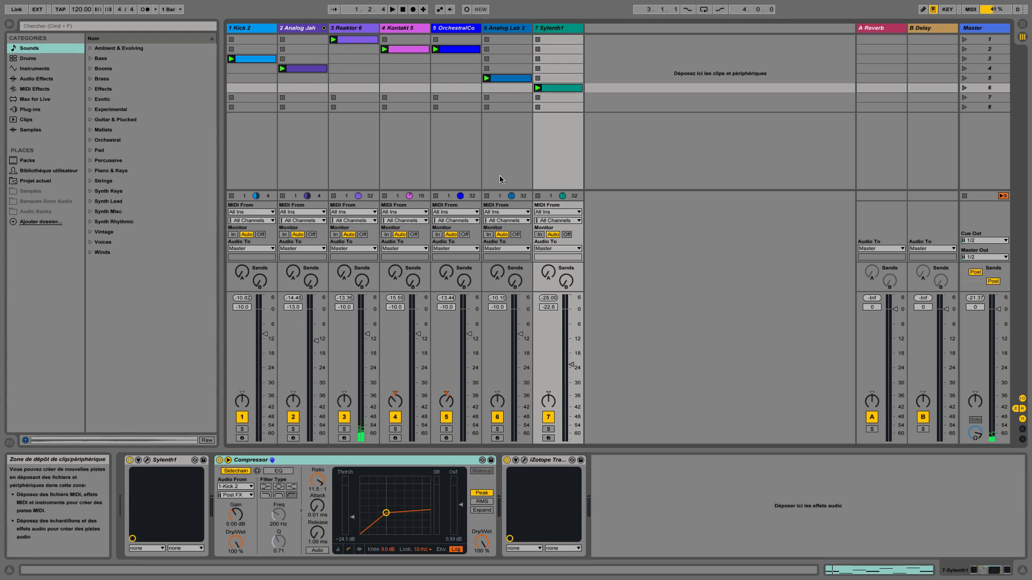
# Look at the devices on the A Reverb and B Delay return tracks.
pyautogui.click(885, 29)
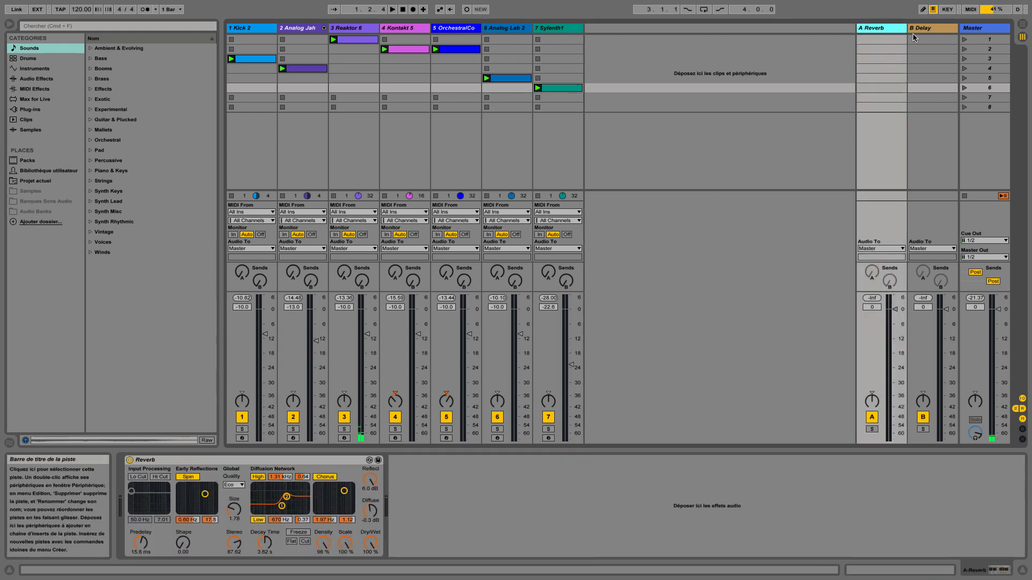
pyautogui.click(929, 30)
pyautogui.click(878, 33)
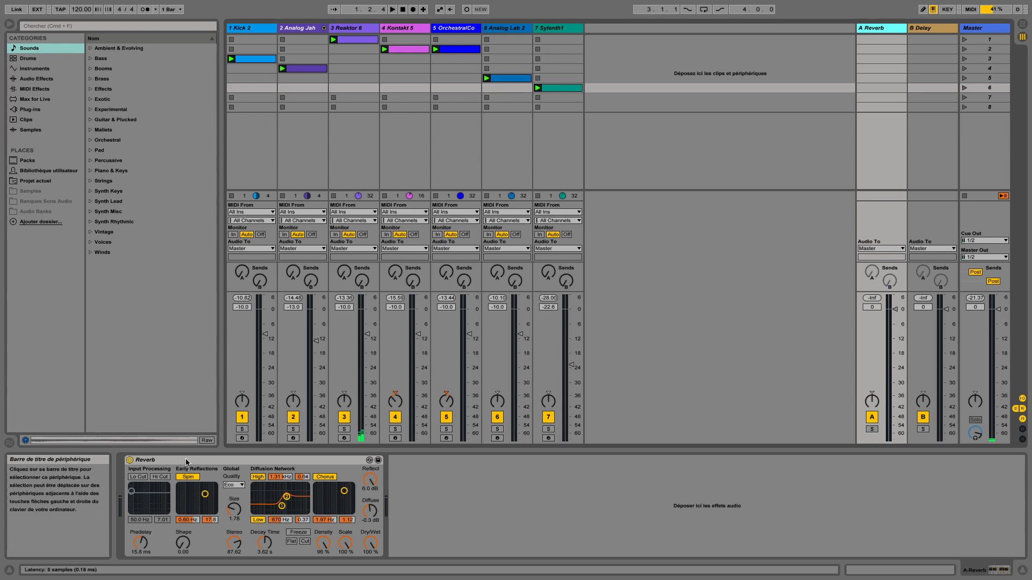
# Try sending the Reaktor 6 and Kontakt 5 tracks to the A Reverb return, and turn their sends back down.
pyautogui.moveTo(355, 275); pyautogui.dragTo(396, 236)
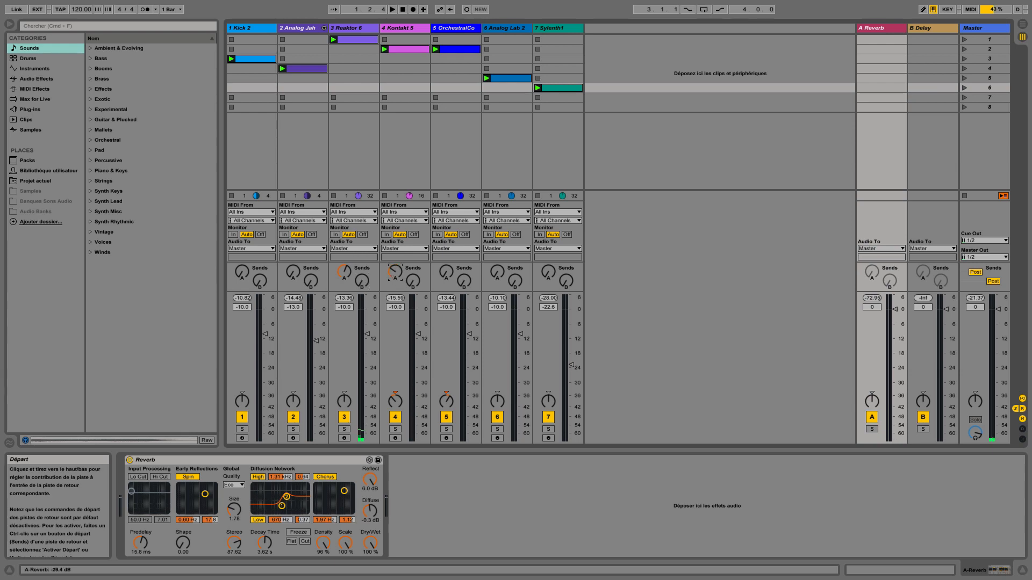
pyautogui.click(446, 272)
pyautogui.moveTo(396, 272); pyautogui.dragTo(396, 307)
pyautogui.moveTo(346, 273); pyautogui.dragTo(346, 301)
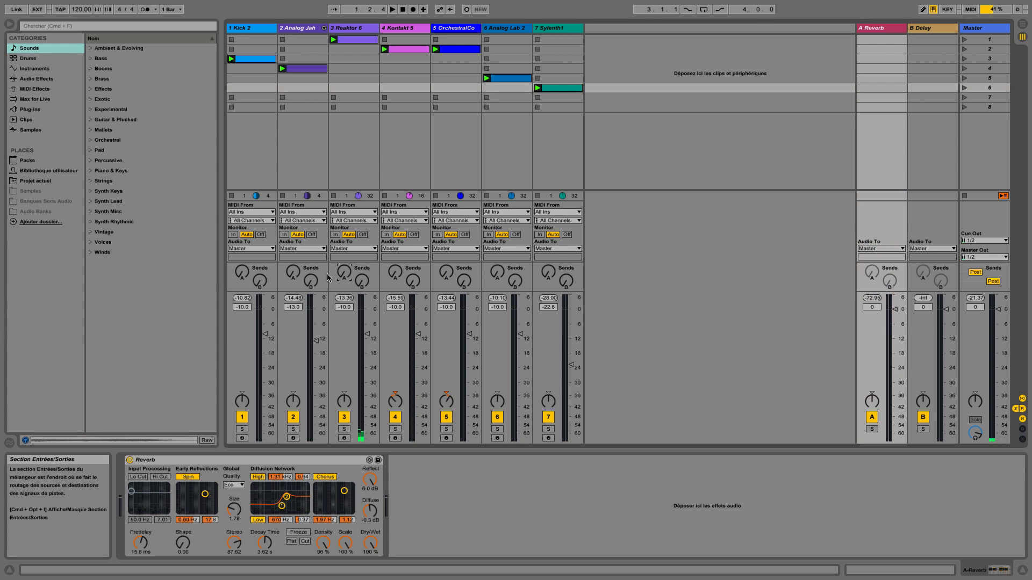
pyautogui.moveTo(344, 272); pyautogui.dragTo(394, 274)
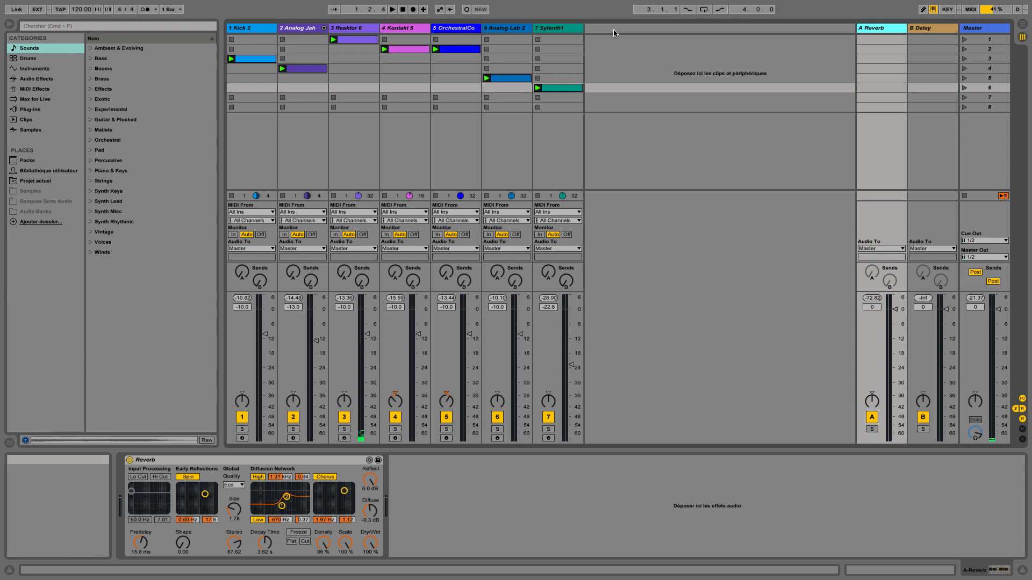
# Solo the Kontakt 5 and OrchestralCompanionStrings tracks together, play them, and view their device chains.
pyautogui.rightClick(561, 28)
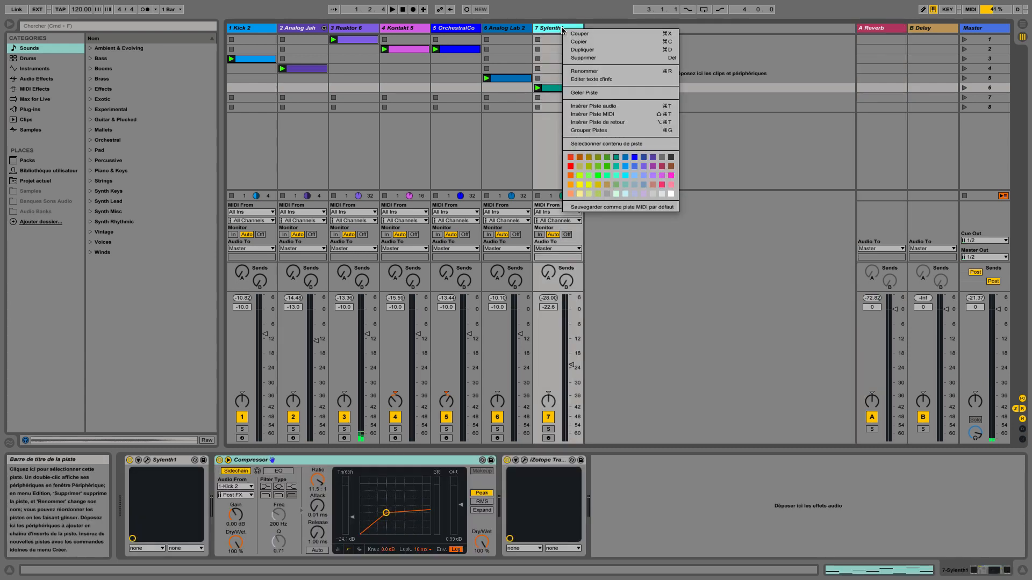
pyautogui.click(553, 28)
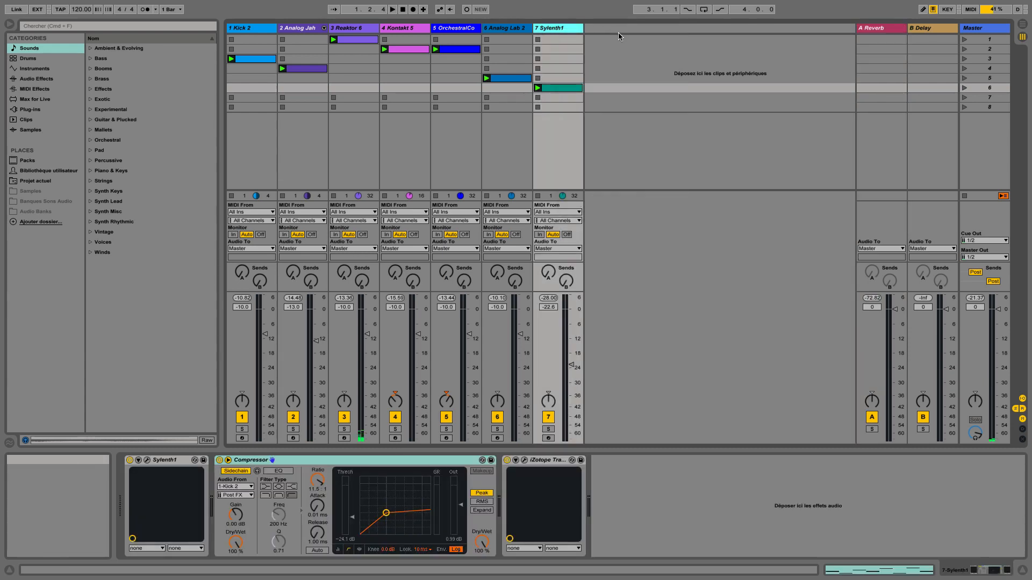
pyautogui.click(346, 429)
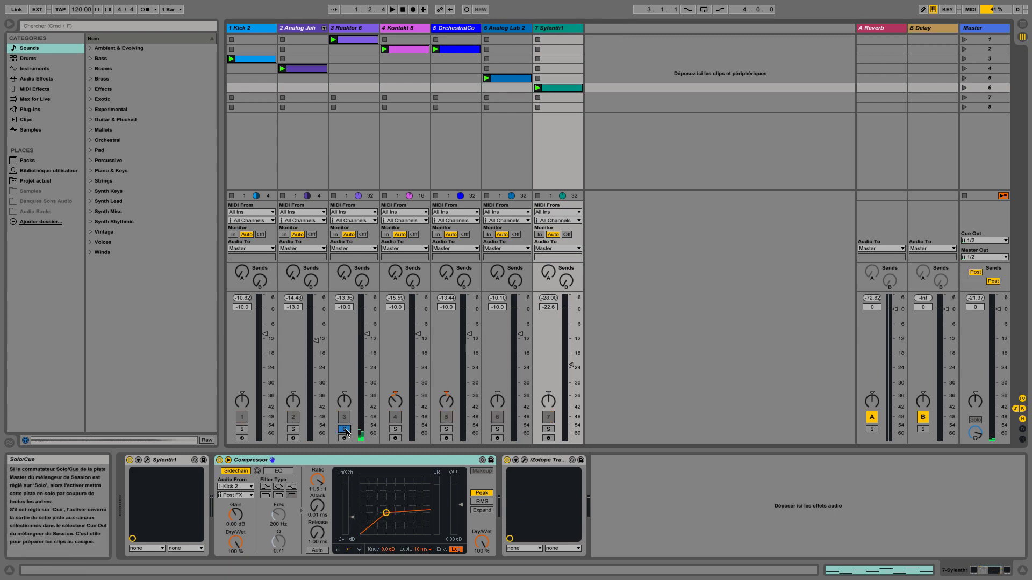
pyautogui.click(396, 430)
pyautogui.keyDown('super'); pyautogui.click(446, 430); pyautogui.keyUp('super')
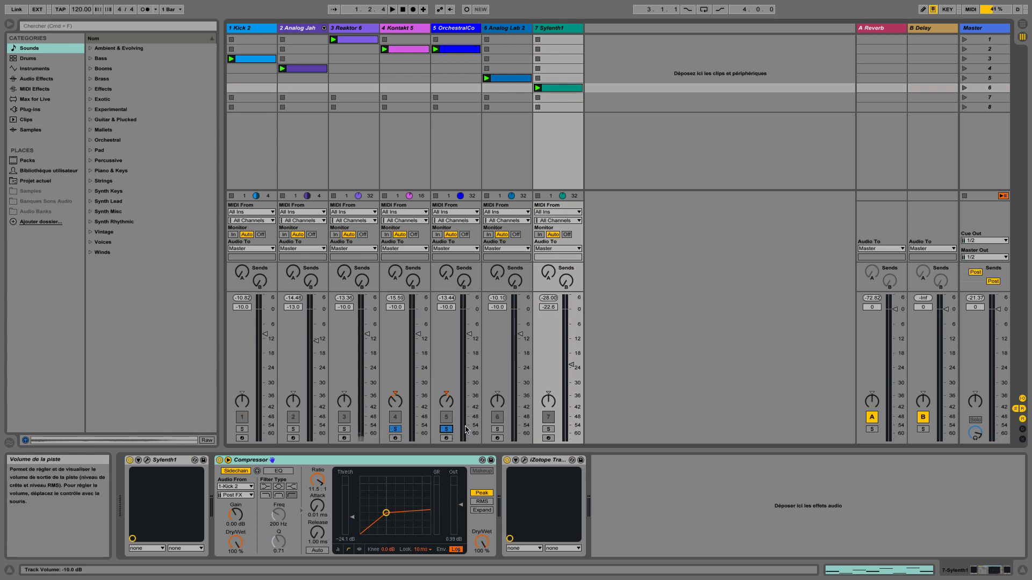
pyautogui.press('space')
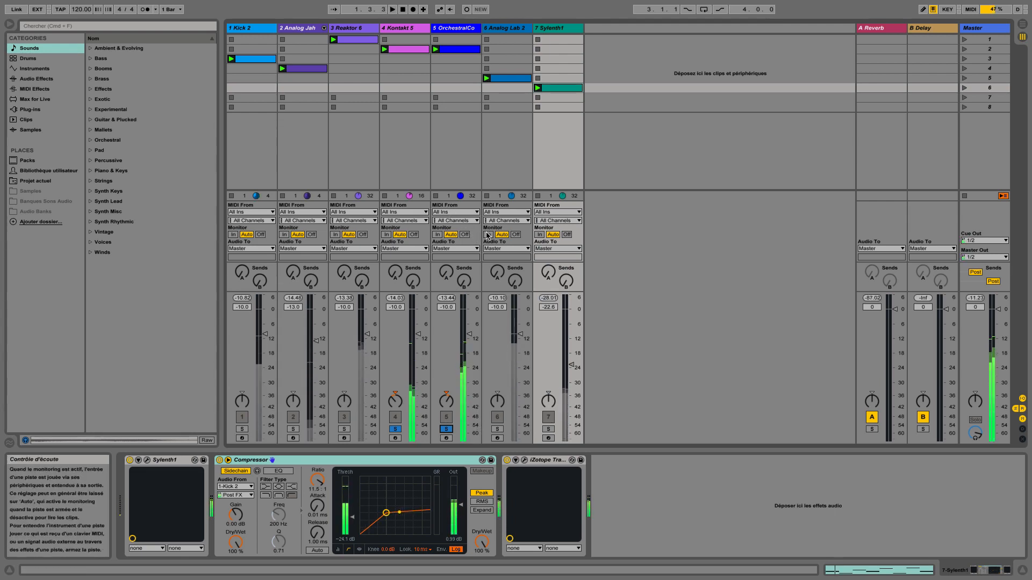
pyautogui.click(451, 28)
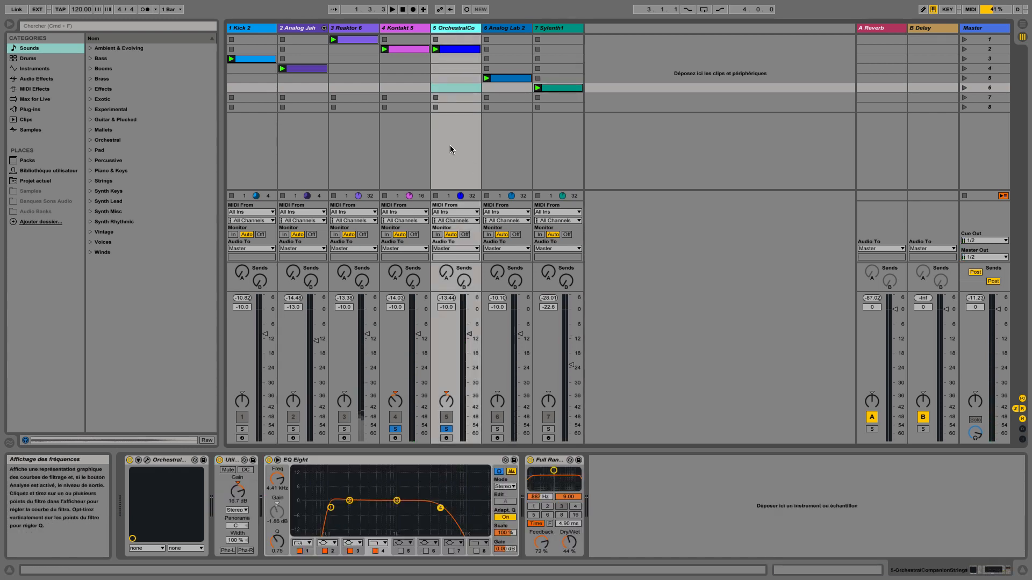
pyautogui.click(406, 28)
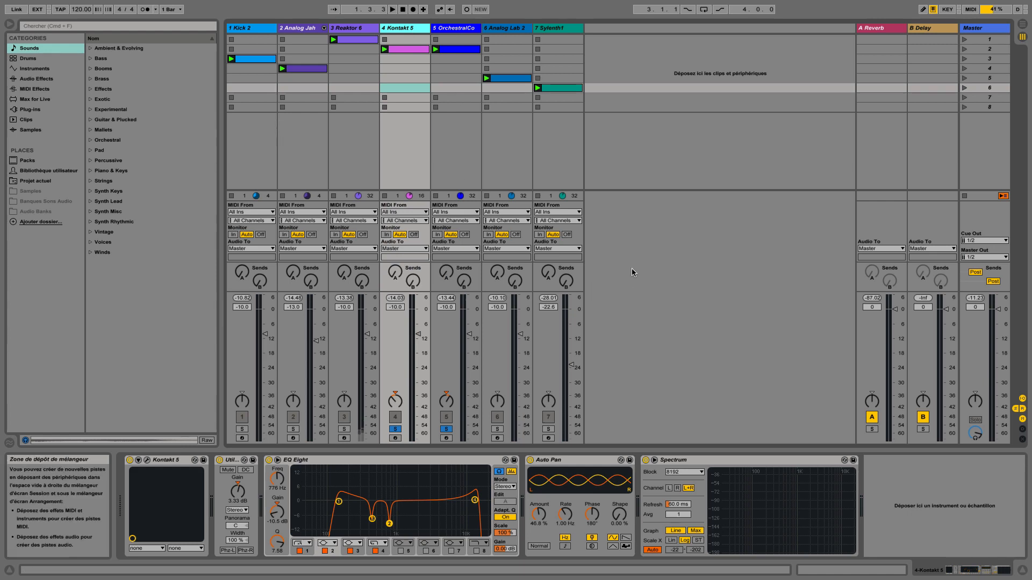
# Insert a new audio track after Sylenth1 and set its audio input to Resampling.
pyautogui.rightClick(608, 37)
pyautogui.click(626, 38)
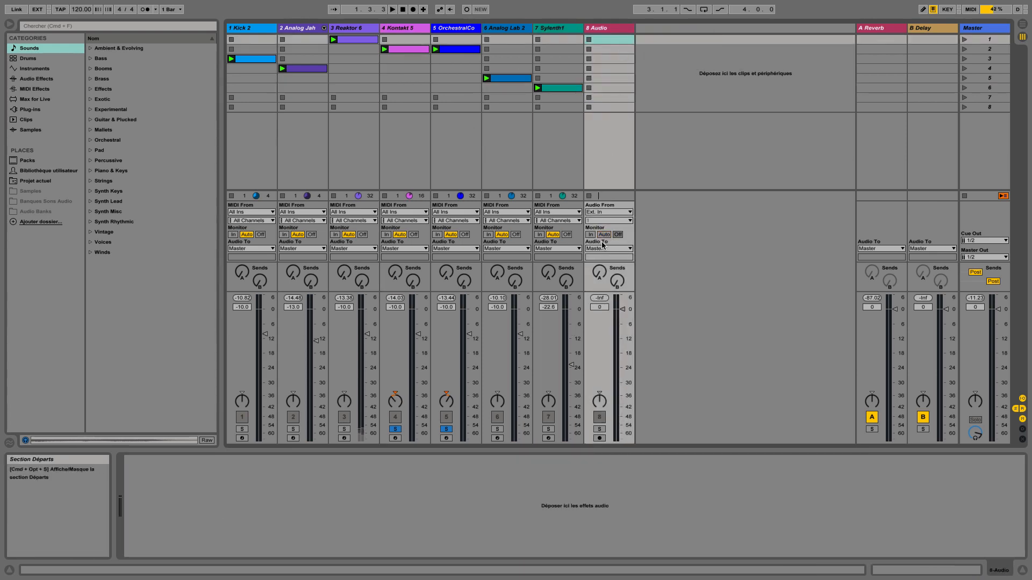
pyautogui.click(606, 212)
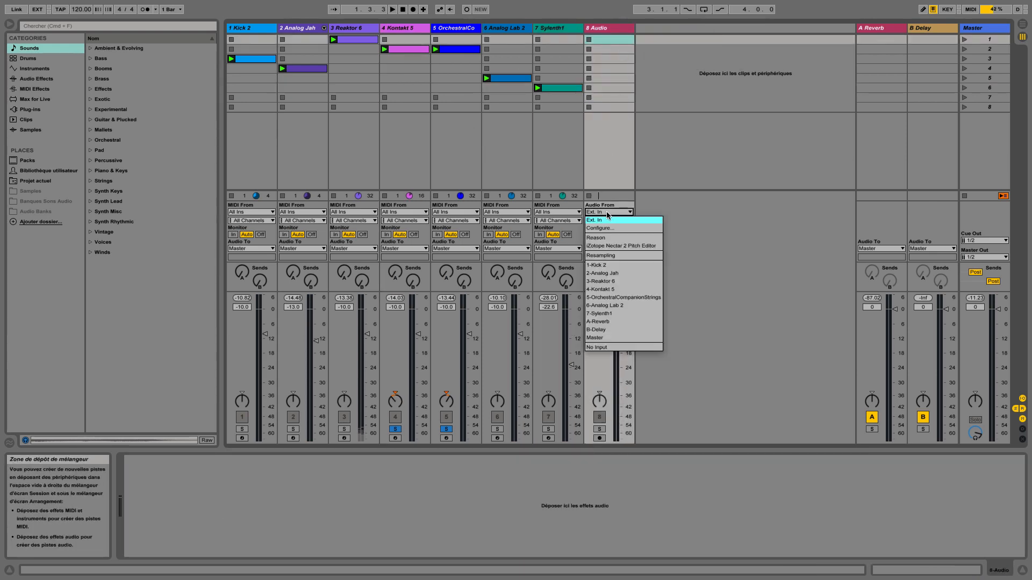
pyautogui.click(615, 256)
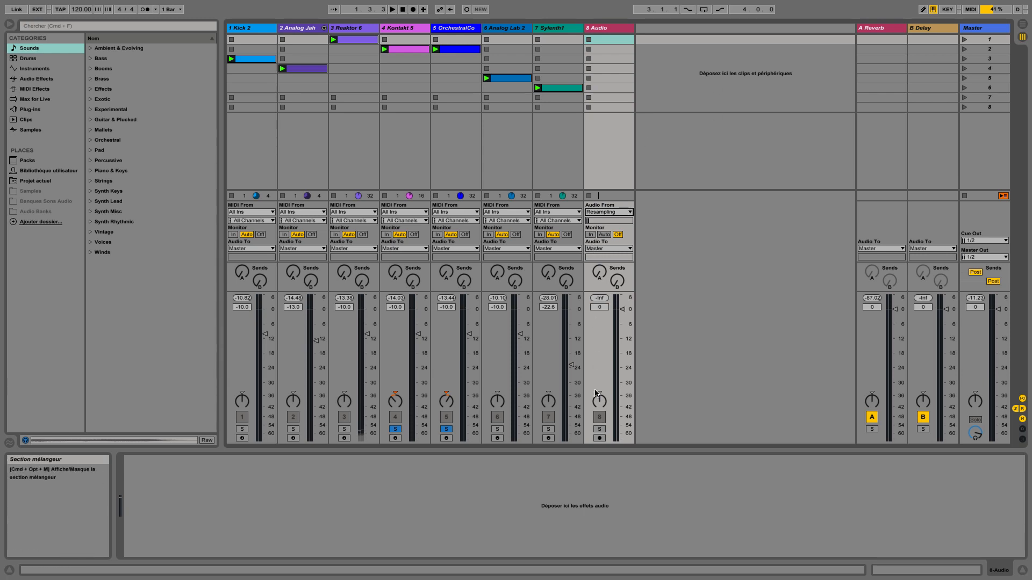
# Arm the new audio track for recording and set its monitoring to Auto.
pyautogui.press('space')
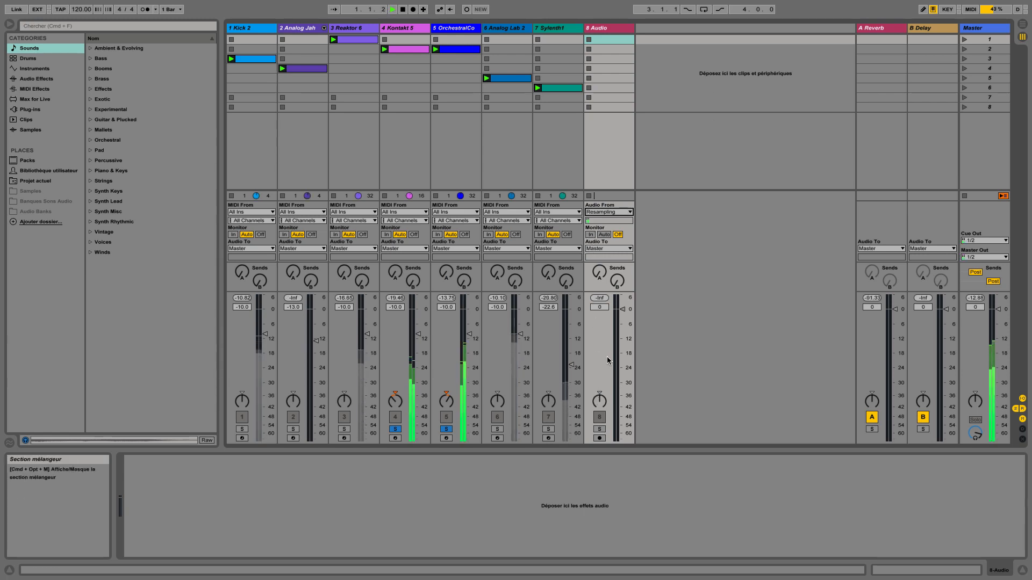
pyautogui.click(590, 234)
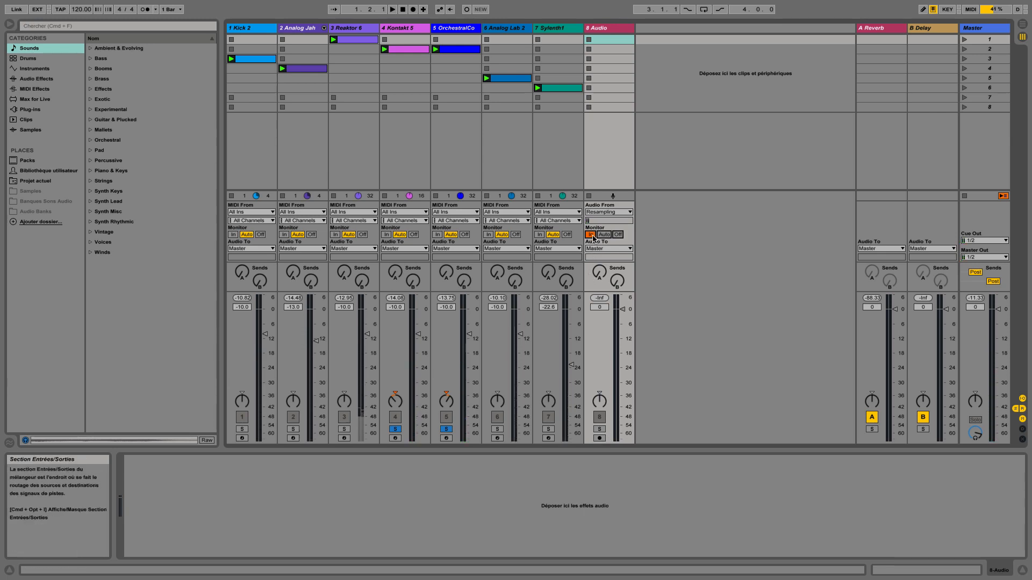
pyautogui.click(599, 438)
pyautogui.click(604, 234)
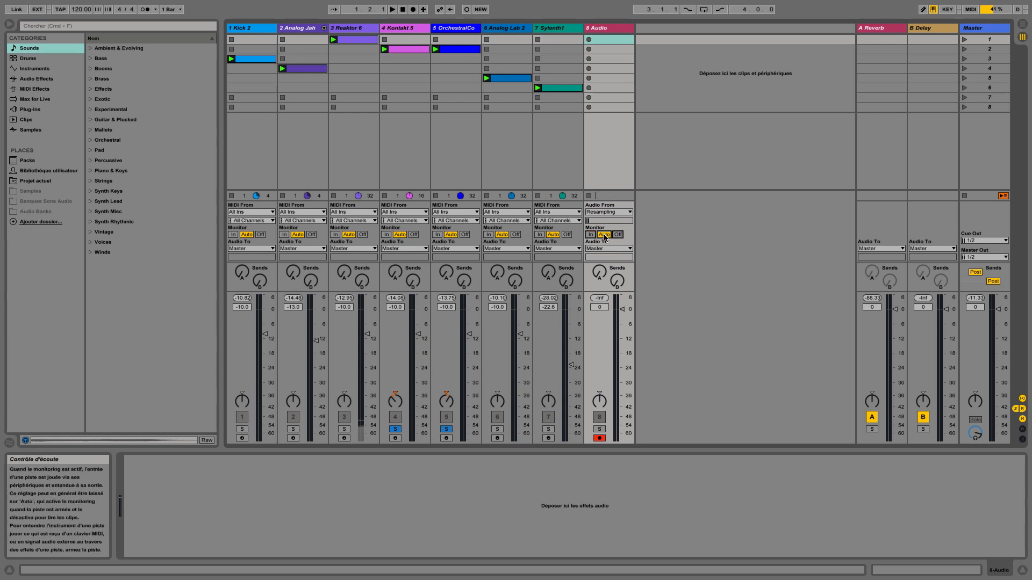
# Record the two soloed tracks into the audio track's first clip slot, and play the recorded clip with the audio track soloed.
pyautogui.press('space')
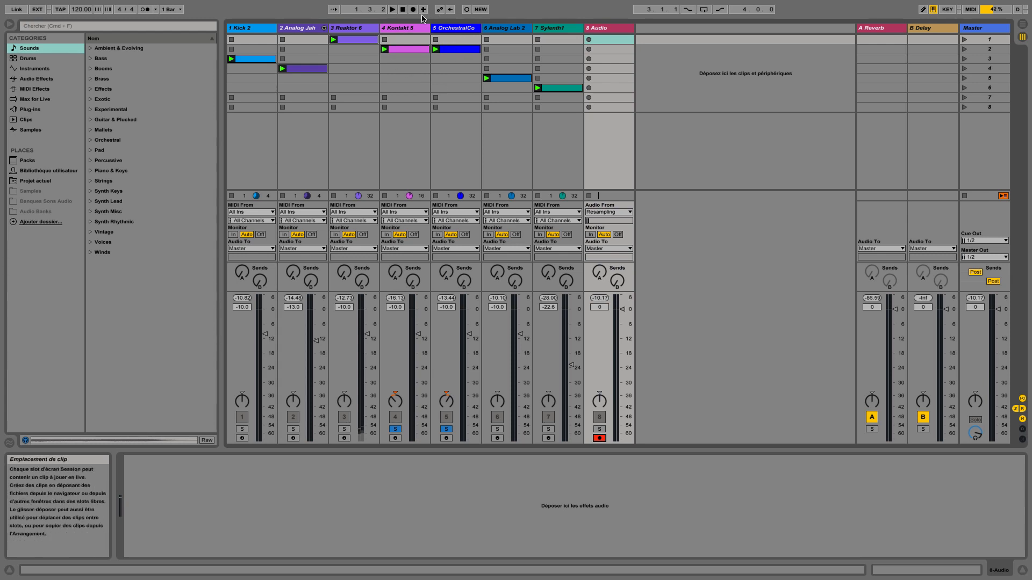
pyautogui.click(589, 41)
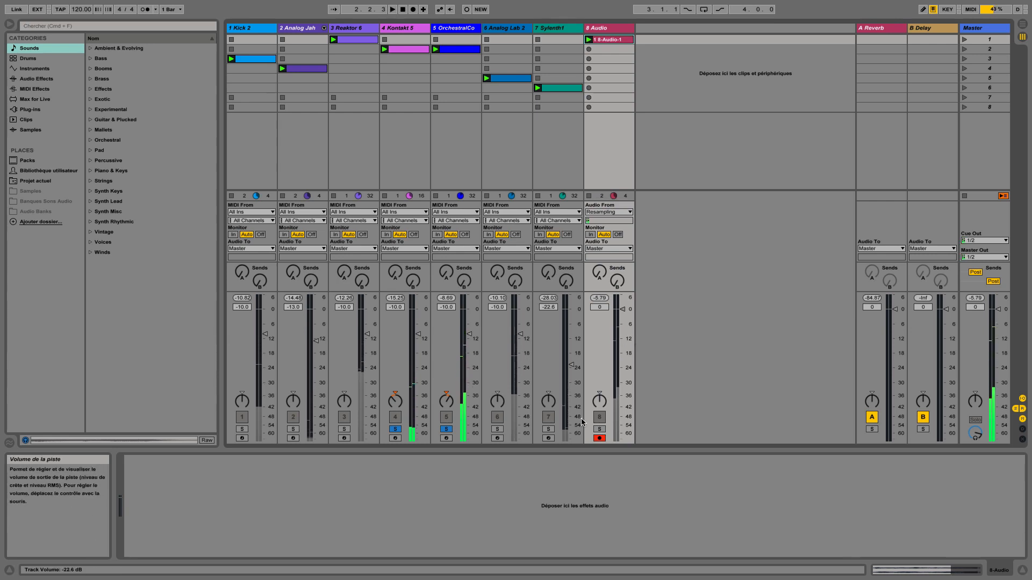
pyautogui.click(599, 429)
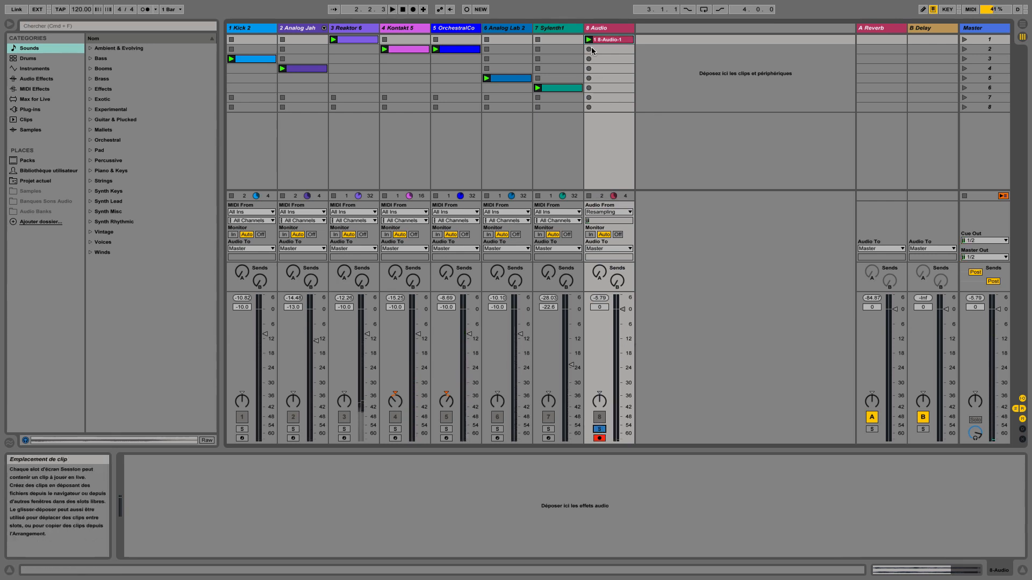
pyautogui.press('space')
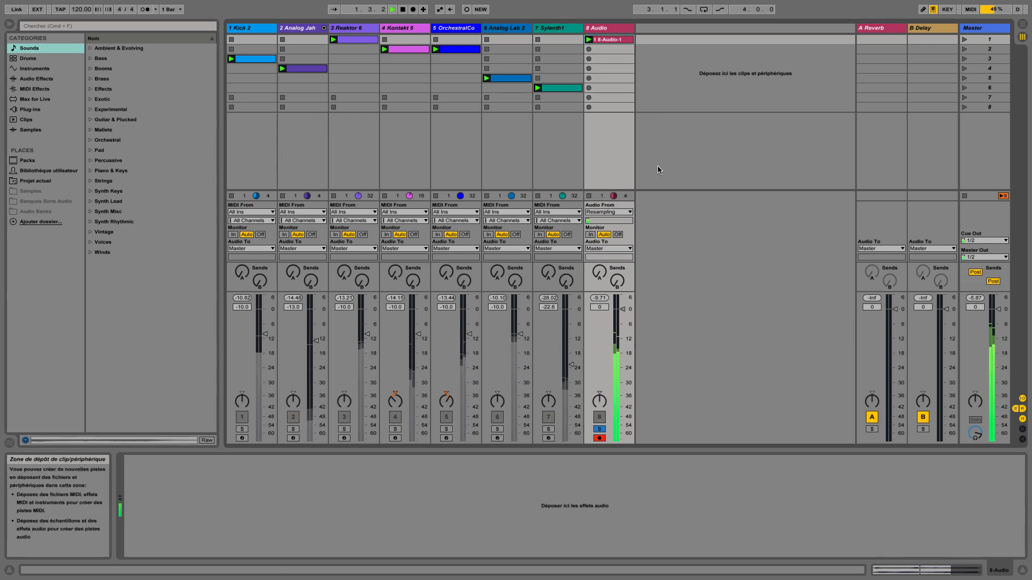
pyautogui.press('space')
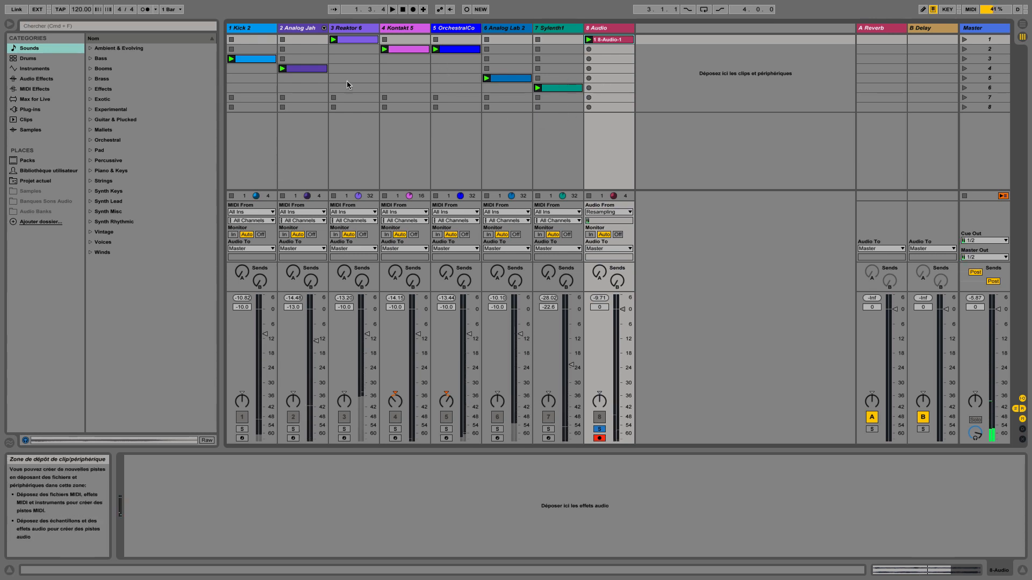
# Delete the resampled audio track that follows Sylenth1.
pyautogui.click(605, 30)
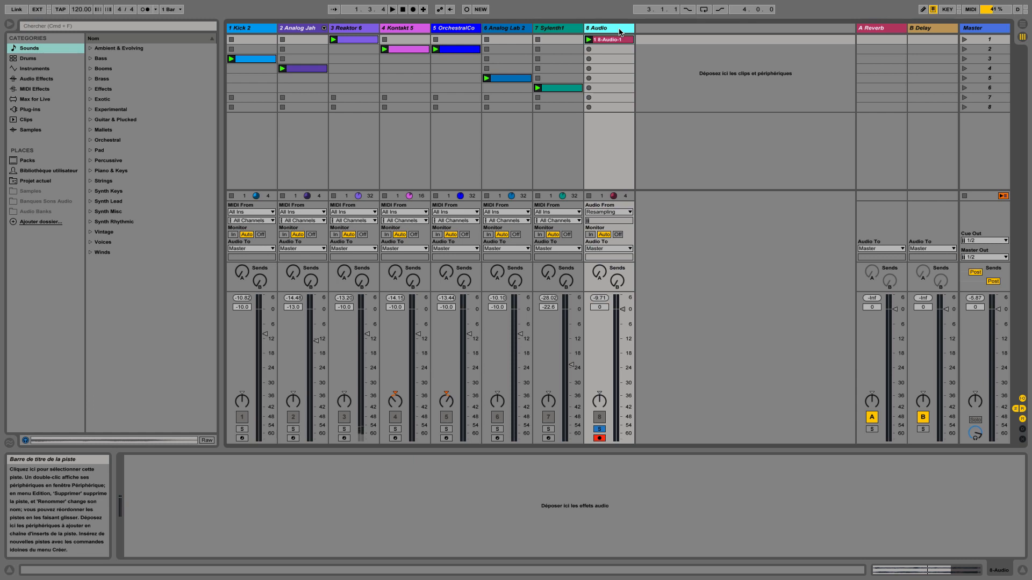
pyautogui.press('Delete')
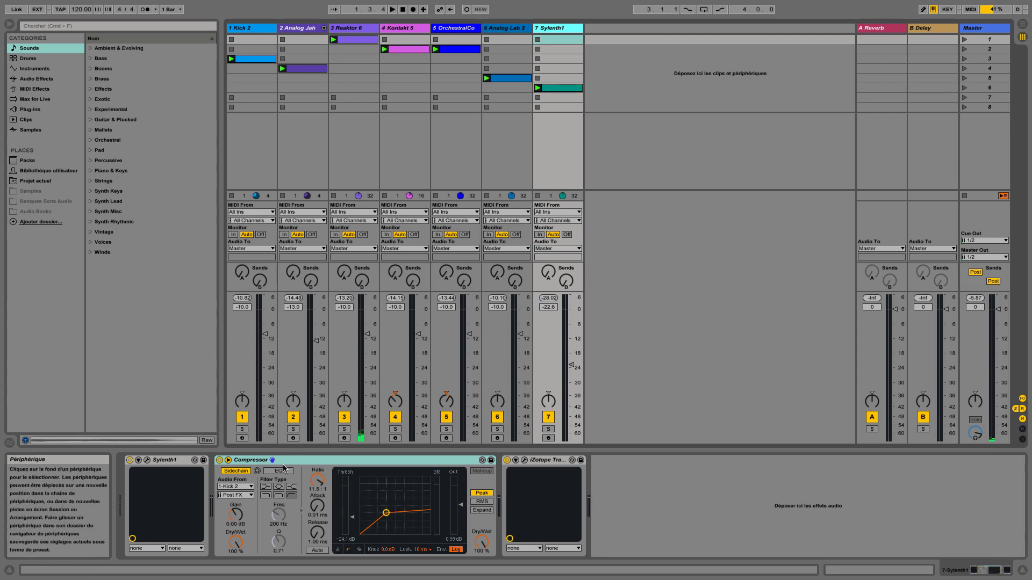
# View the iZotope Trash 2 interface on the Sylenth1 track, and move the effect onto a new audio track.
pyautogui.click(538, 462)
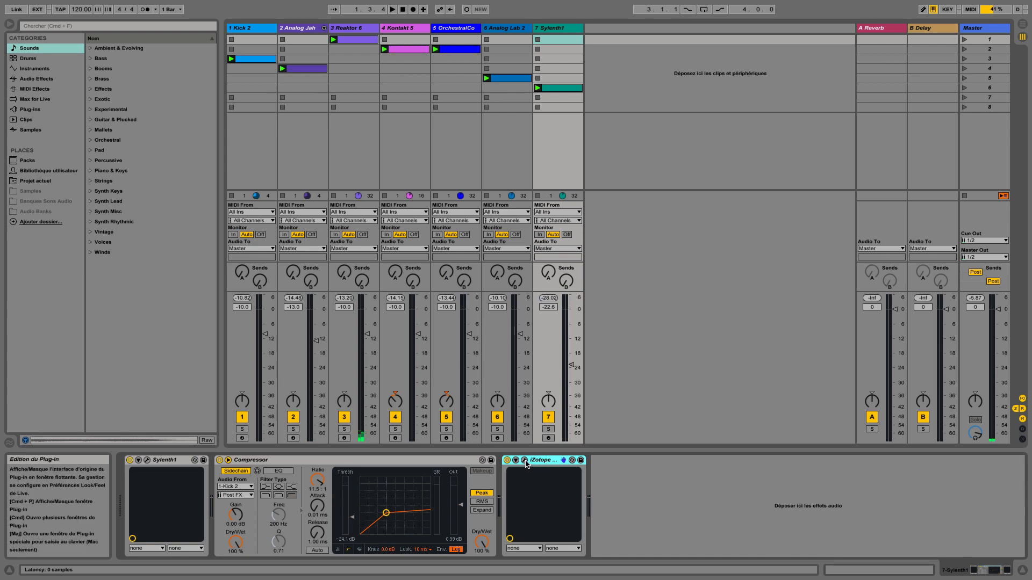
pyautogui.click(524, 461)
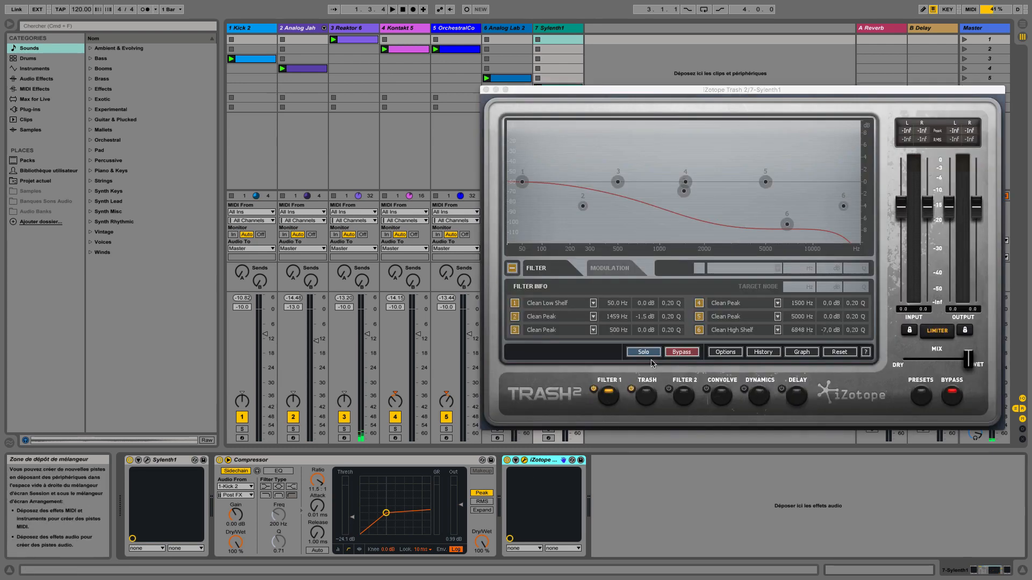
pyautogui.click(487, 90)
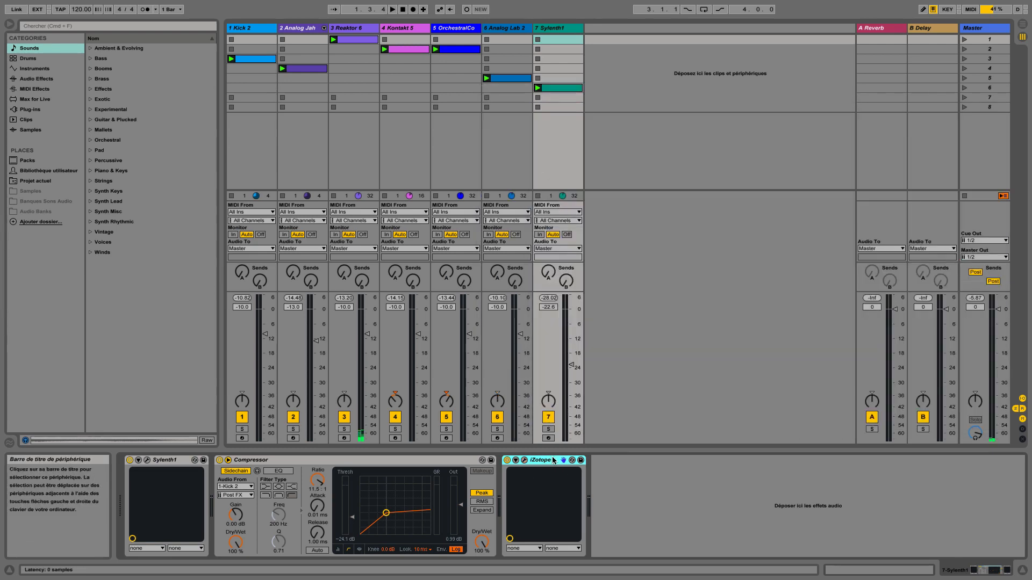
pyautogui.press('super+t')
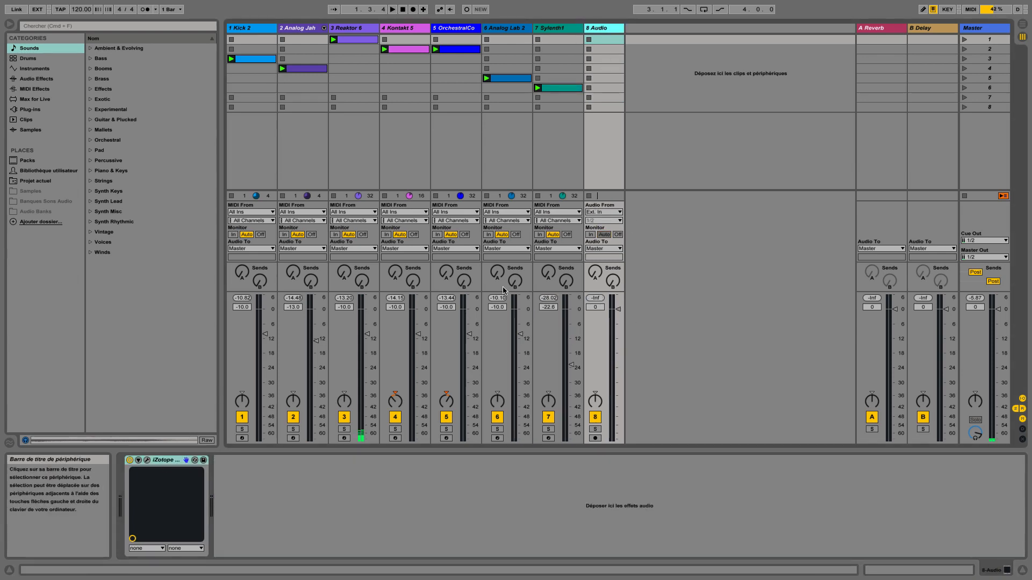
# Route the Sylenth1 track's audio output to 8-Audio and set the audio track's monitoring to In.
pyautogui.click(548, 38)
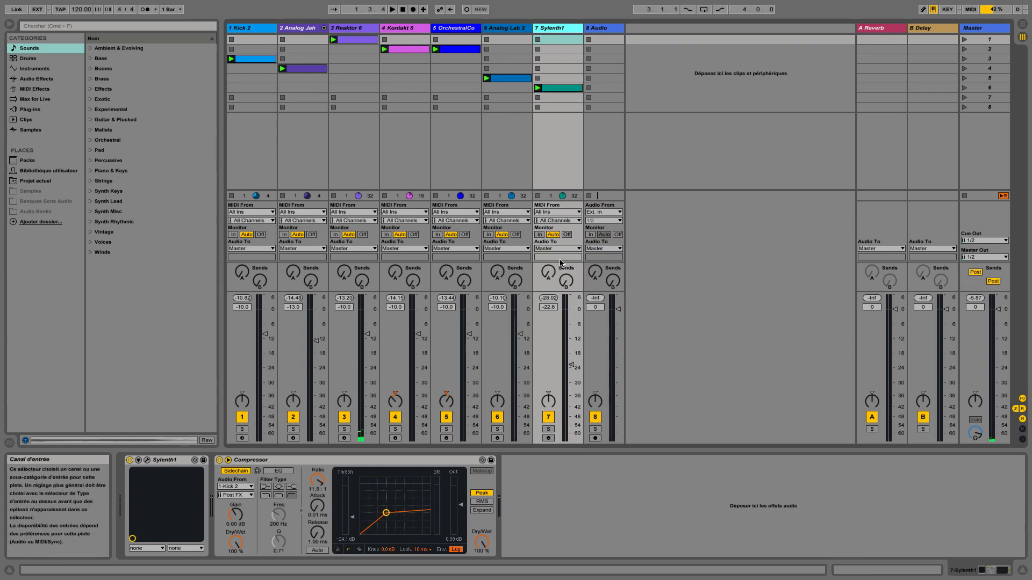
pyautogui.click(577, 249)
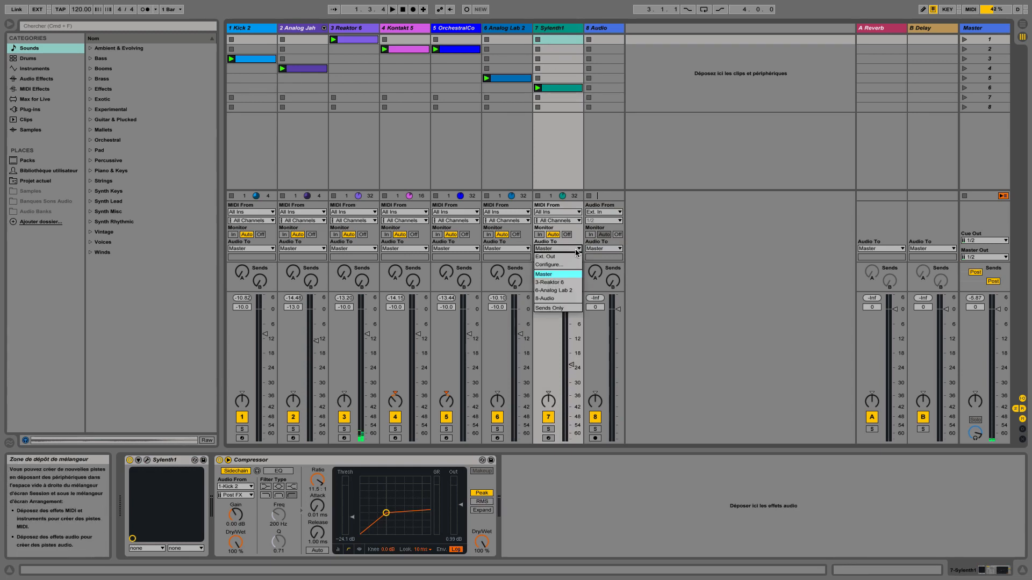
pyautogui.click(560, 299)
pyautogui.click(605, 29)
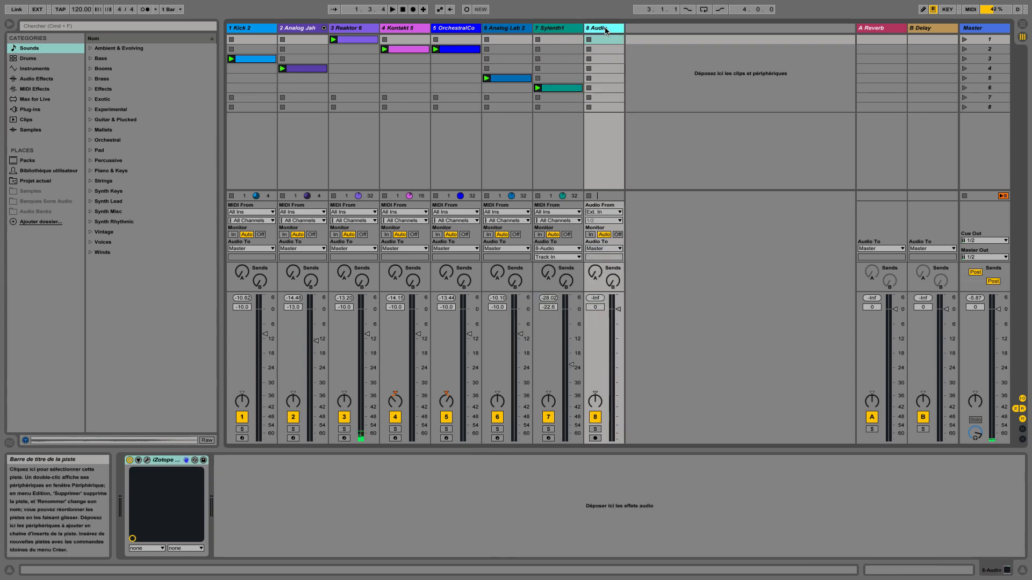
pyautogui.click(592, 235)
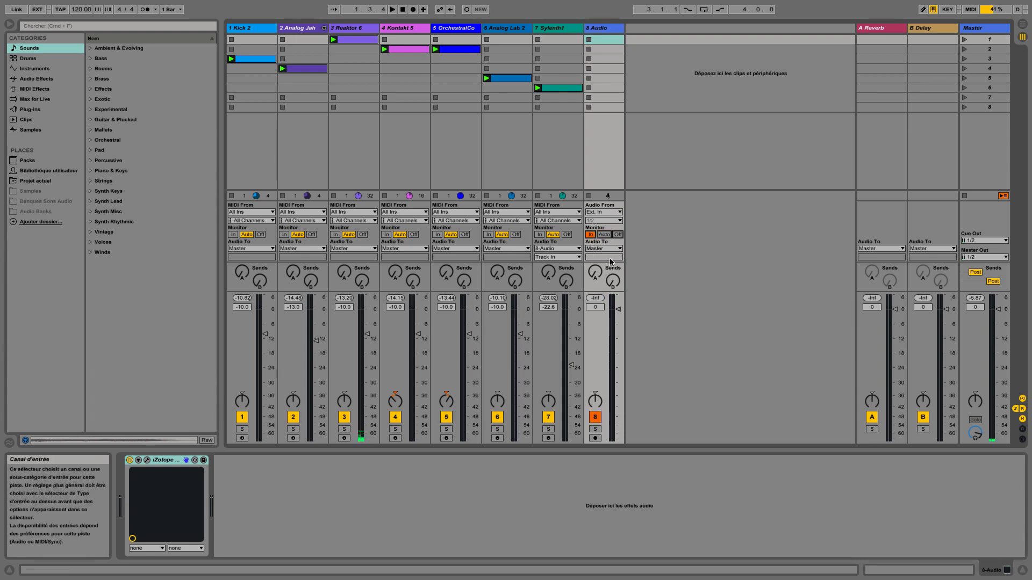
# Solo the Sylenth1 and 8 Audio tracks together, and play them briefly to hear the routed effect.
pyautogui.click(548, 429)
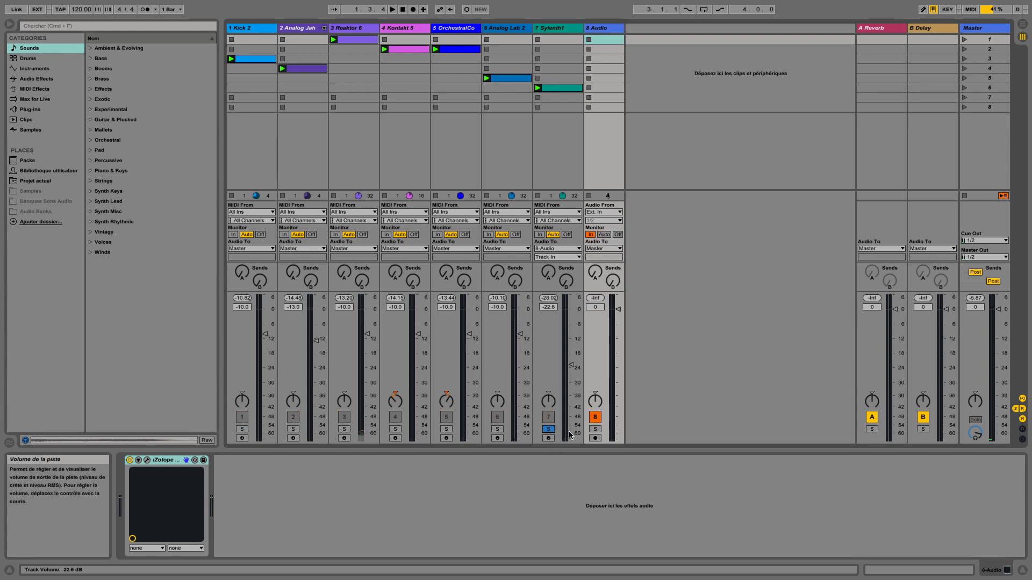
pyautogui.click(595, 429)
pyautogui.press('space')
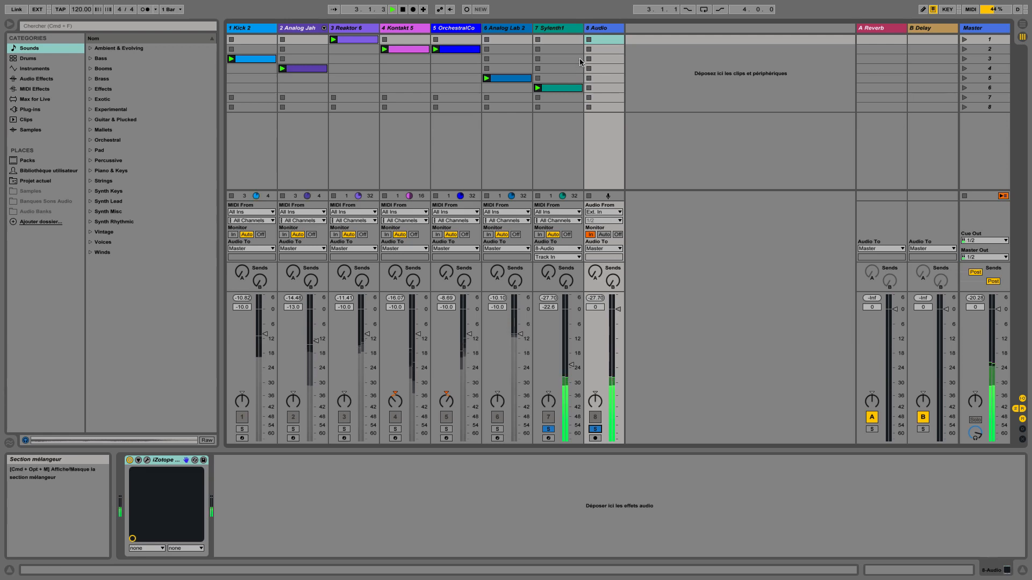
pyautogui.press('space')
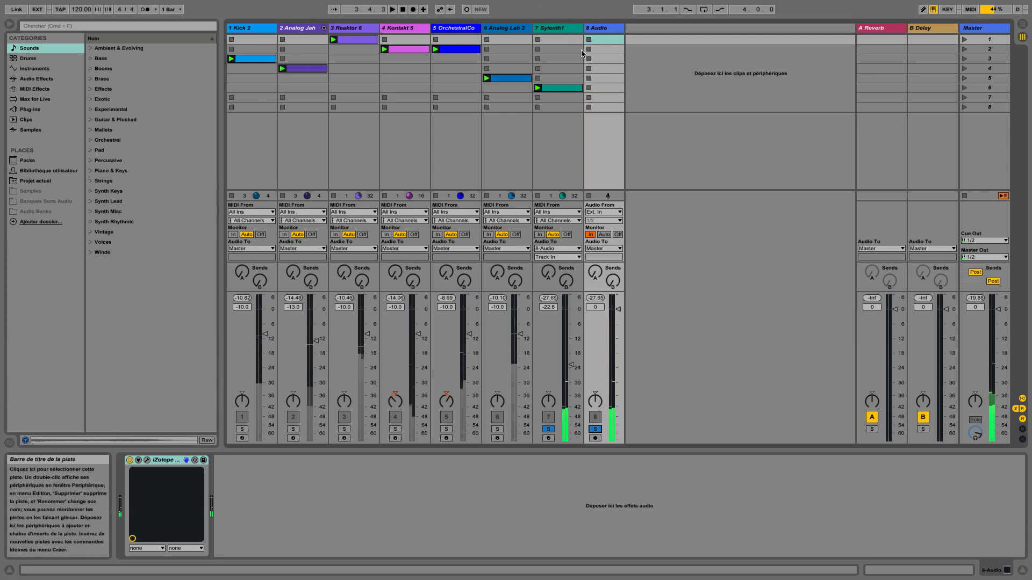
# Group the Sylenth1 and 8 Audio tracks, and unfold the group to show both tracks.
pyautogui.click(603, 31)
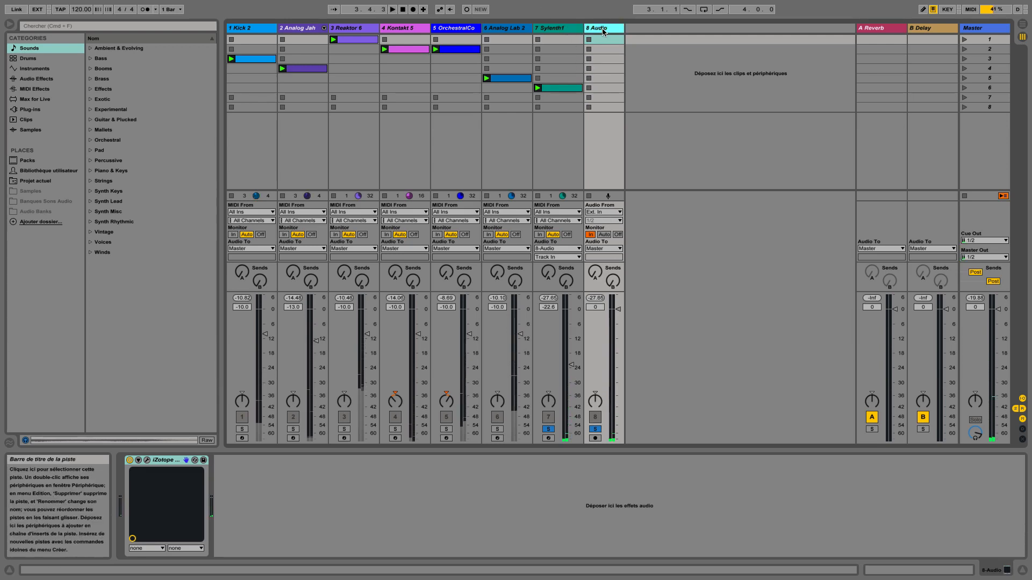
pyautogui.click(563, 31)
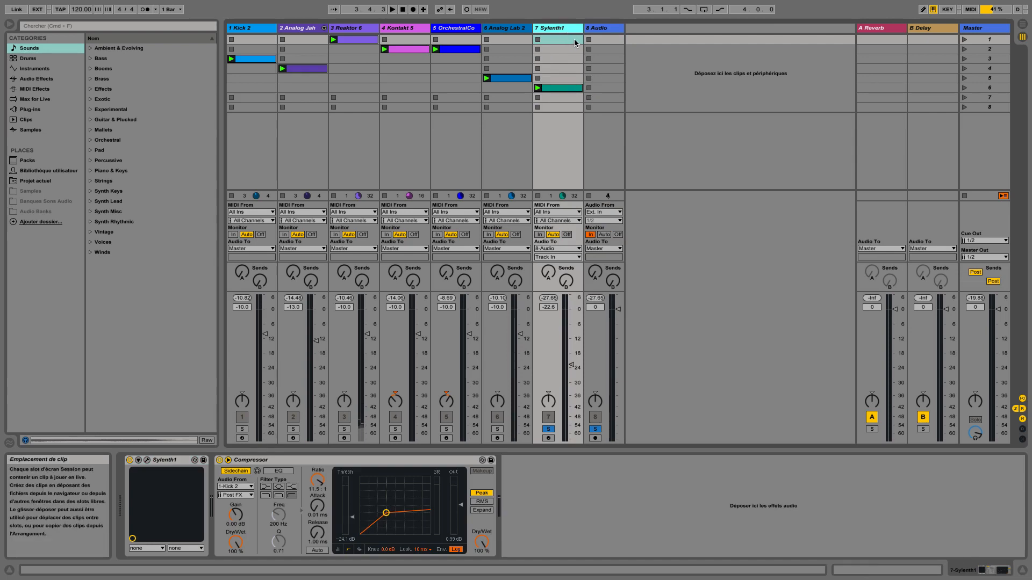
pyautogui.click(603, 31)
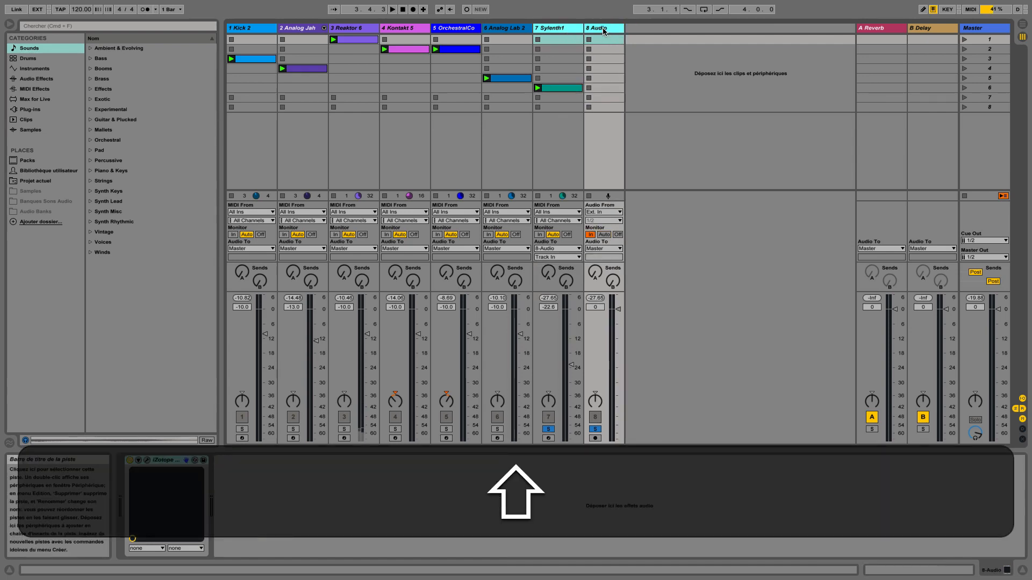
pyautogui.press('super+g')
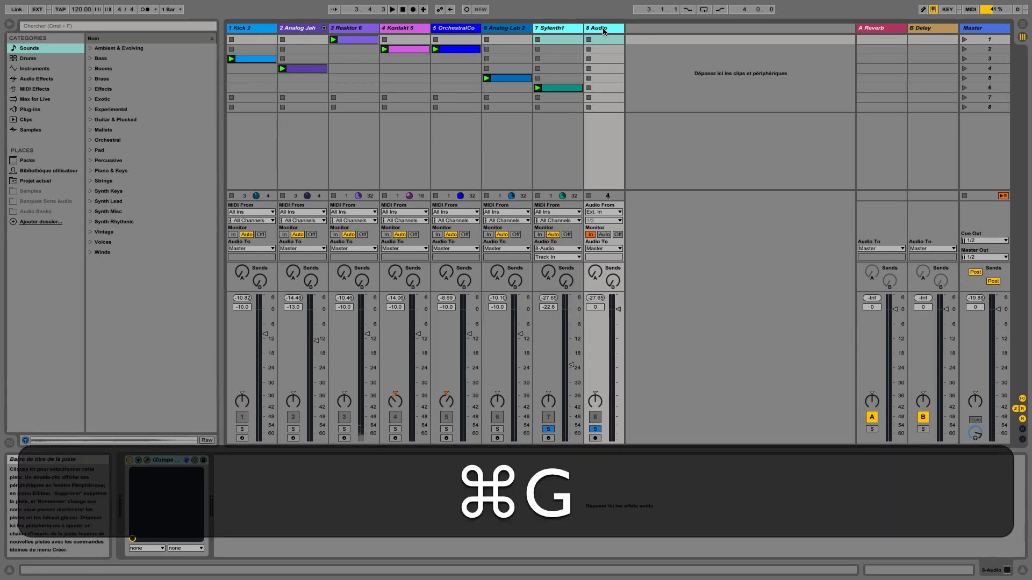
pyautogui.click(568, 38)
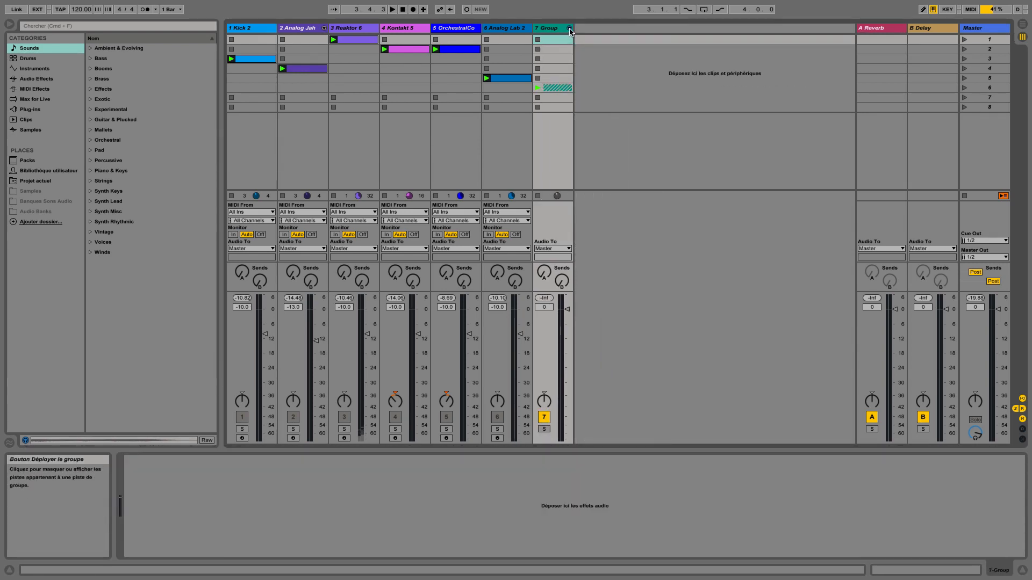
pyautogui.click(568, 39)
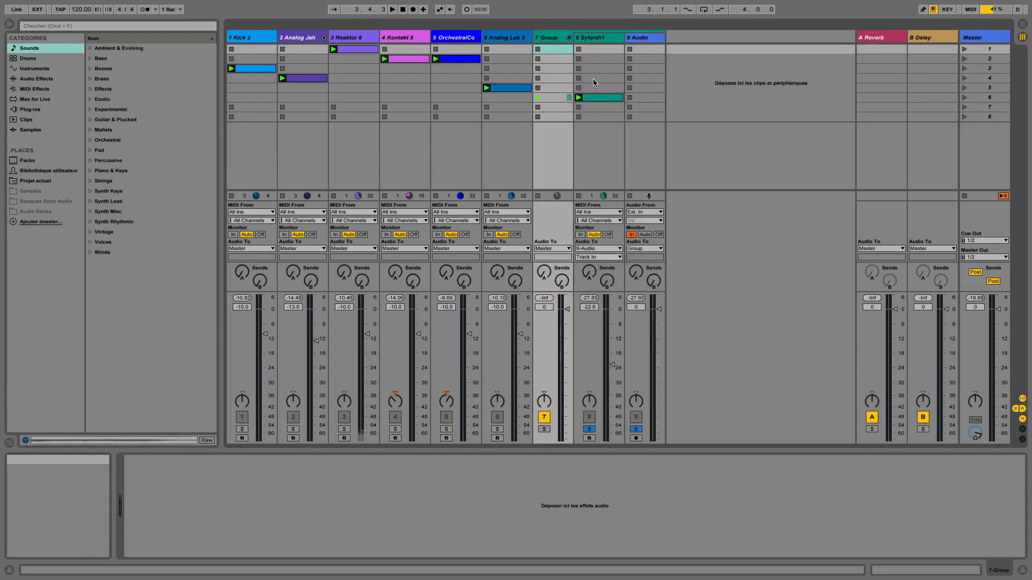
# Solo the new group containing Sylenth1 and the audio track, and play it briefly.
pyautogui.click(603, 40)
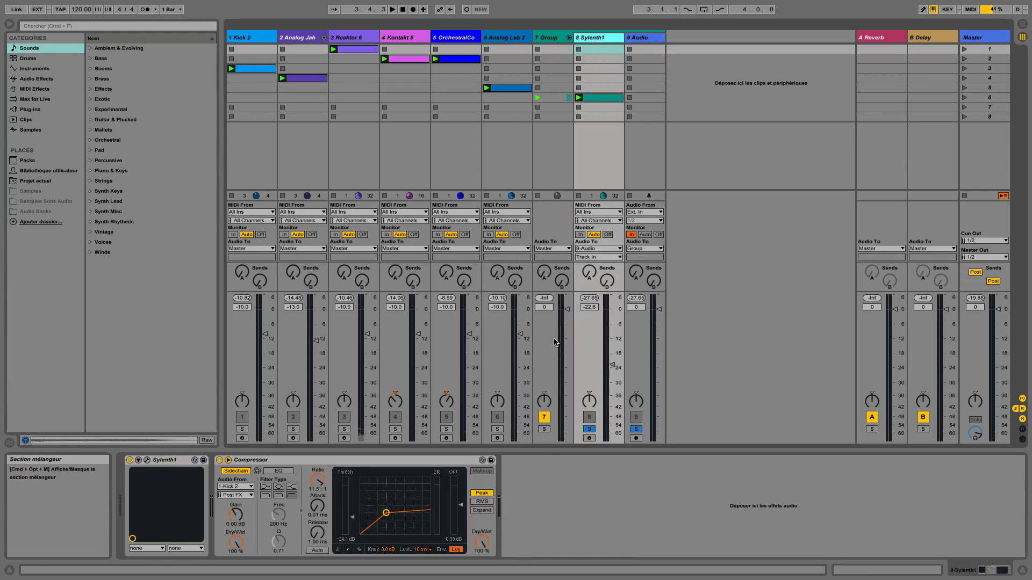
pyautogui.click(544, 429)
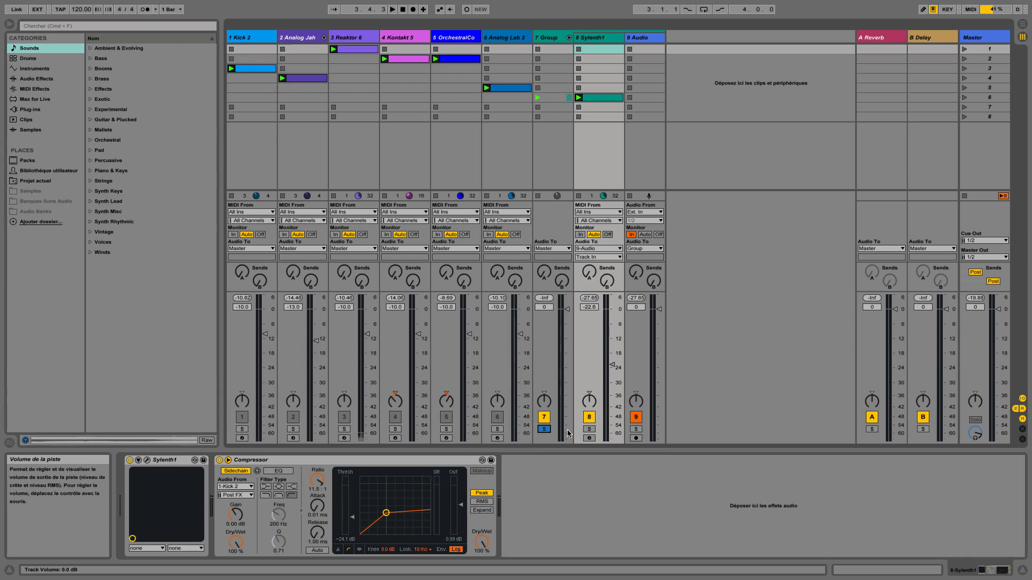
pyautogui.press('space')
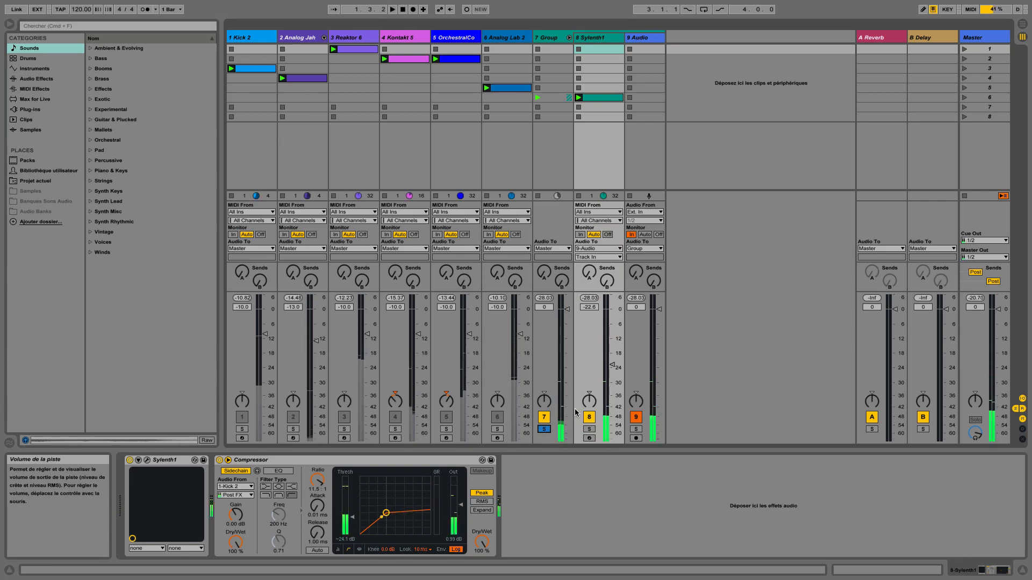
# Undo the track grouping, the Sylenth1 output routing, the effect's move and the earlier deletion of the resampled track.
pyautogui.press('super+z')
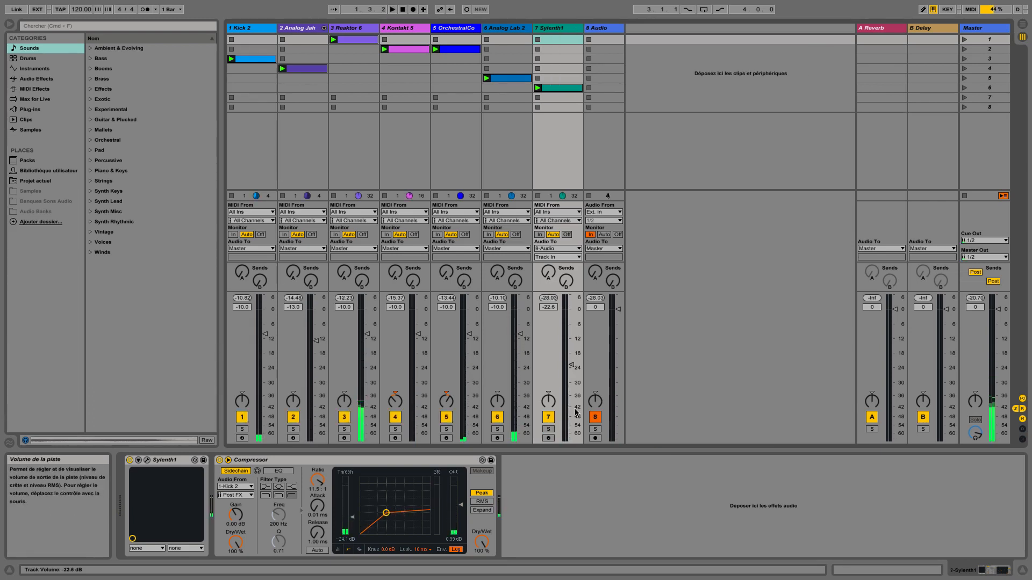
pyautogui.press('super+z')
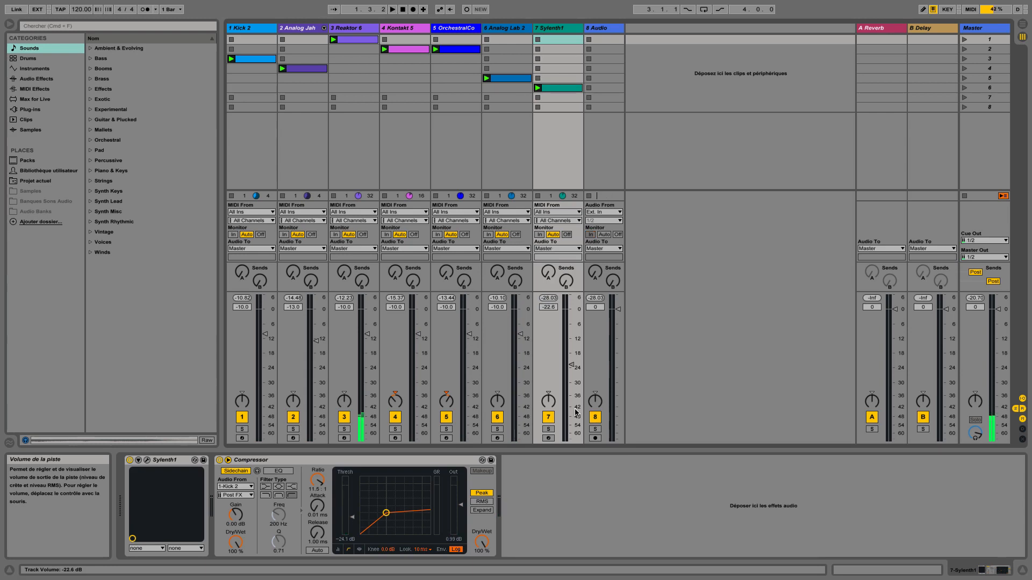
pyautogui.press('super+z')
pyautogui.press('super+z')
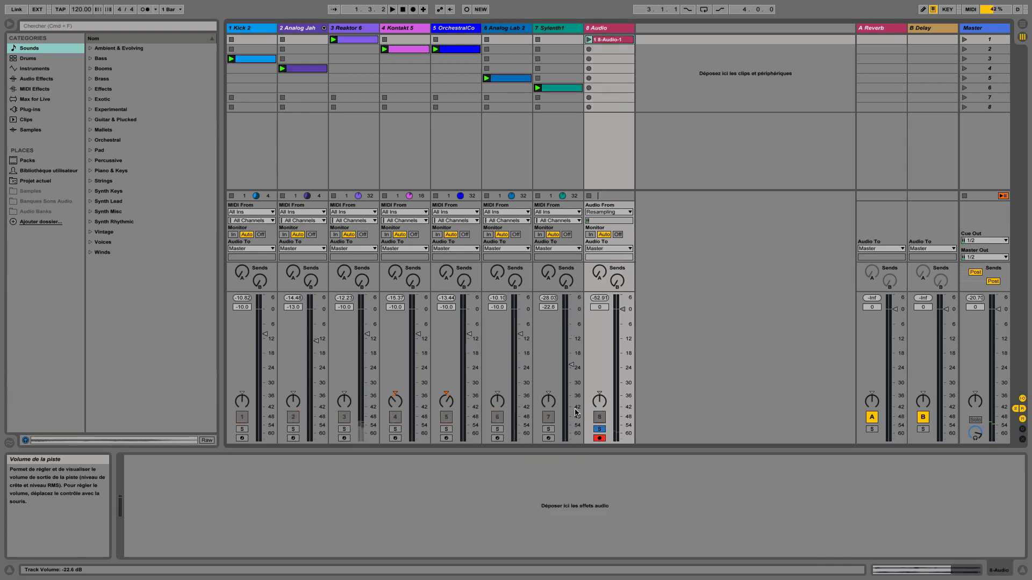
# Delete the restored 8 Audio track holding the resampled clip.
pyautogui.click(607, 32)
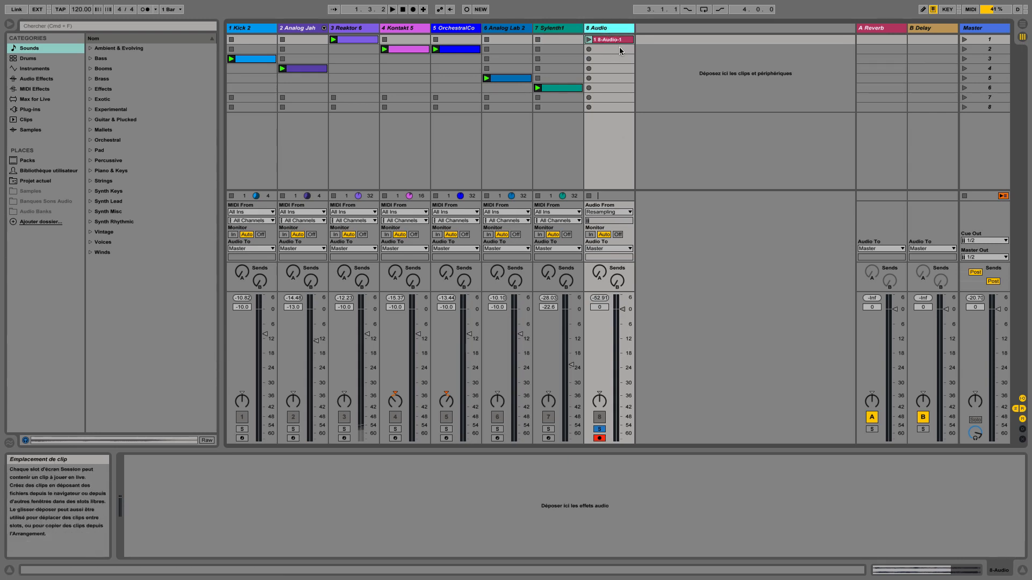
pyautogui.press('Delete')
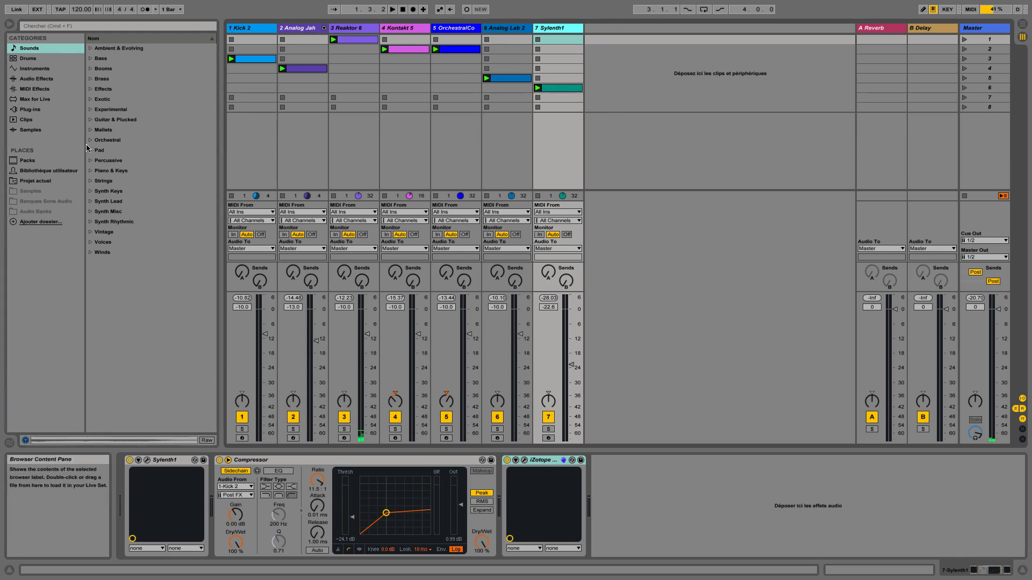
# Find Simpler among the instruments and load it on a new MIDI track after Sylenth1.
pyautogui.click(35, 130)
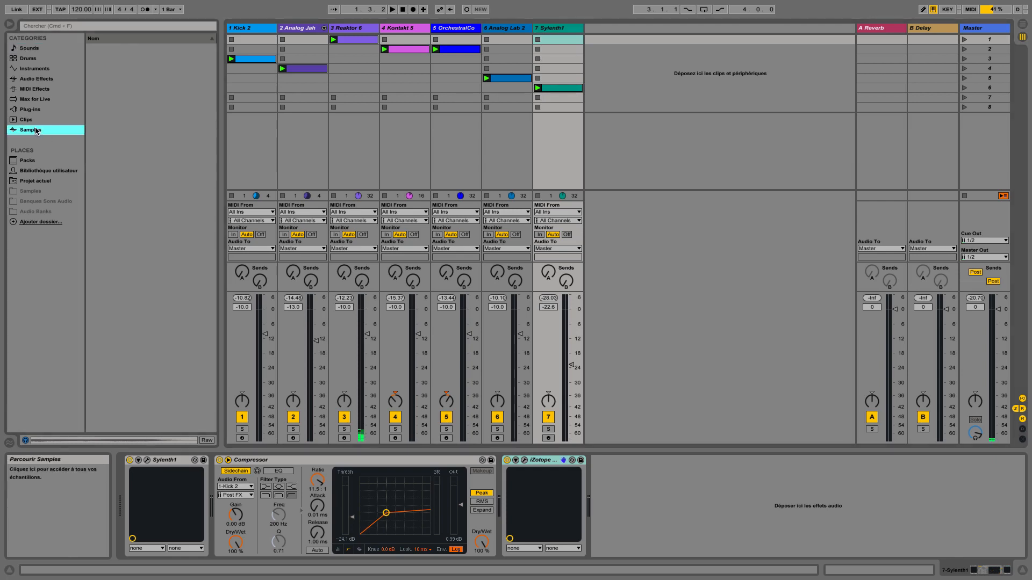
pyautogui.click(34, 70)
pyautogui.click(113, 140)
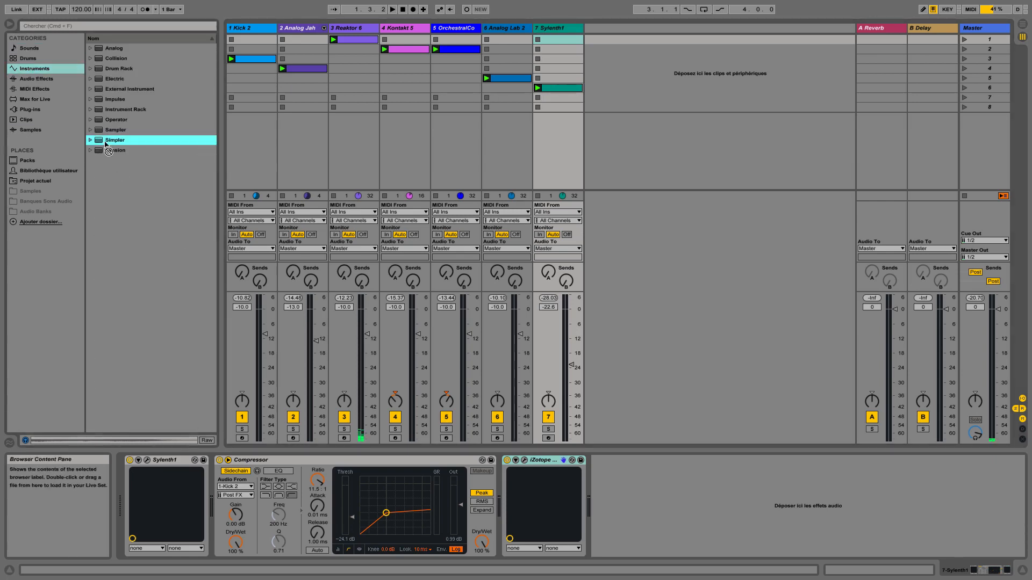
pyautogui.moveTo(637, 172); pyautogui.dragTo(634, 186)
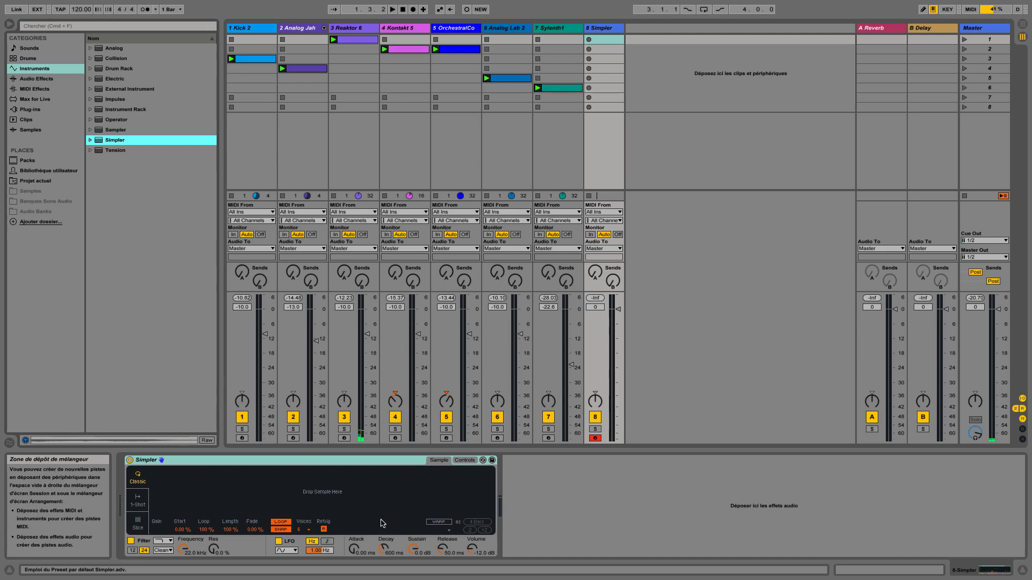
# View Simpler's Controls page and examine its Spread setting.
pyautogui.click(462, 461)
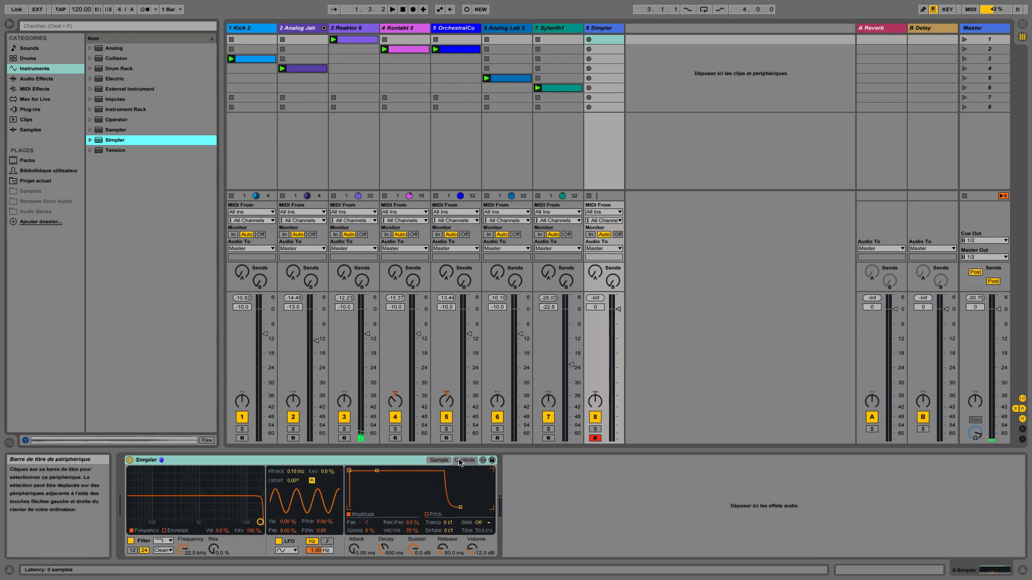
pyautogui.click(370, 532)
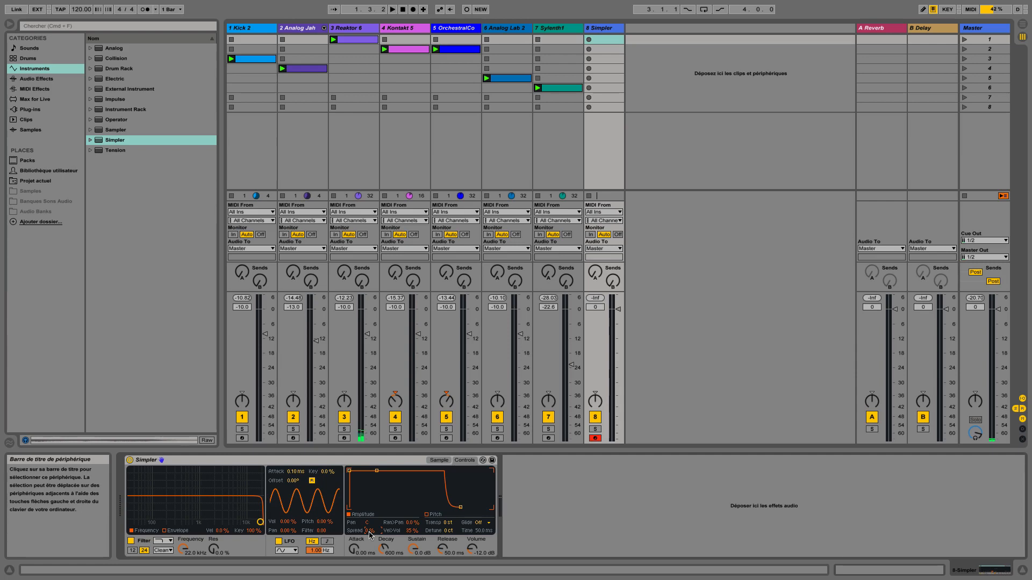
pyautogui.moveTo(369, 532); pyautogui.dragTo(370, 540)
# Replace Simpler with Sampler on the new track, and view its Filter/Global and Modulation settings.
pyautogui.click(119, 130)
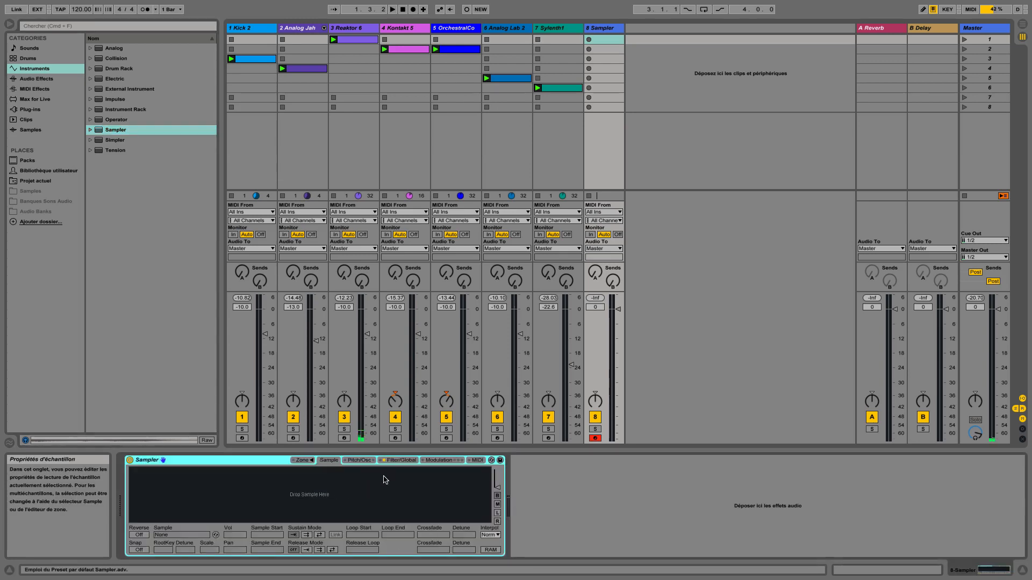
pyautogui.click(401, 461)
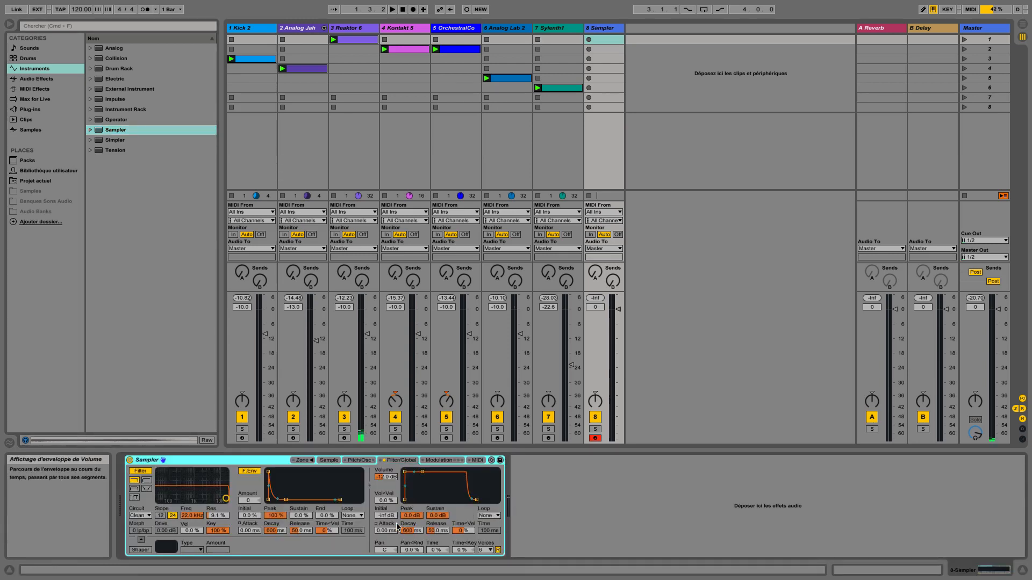
pyautogui.click(436, 461)
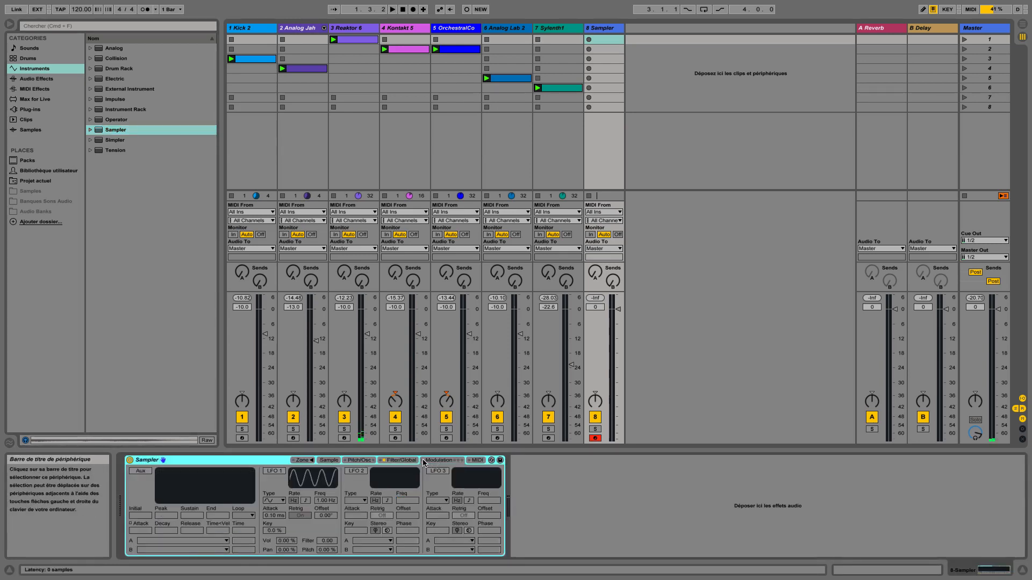
# View Sampler's Filter/Global page and its Pitch/Osc page, where the Spread setting is located.
pyautogui.click(403, 461)
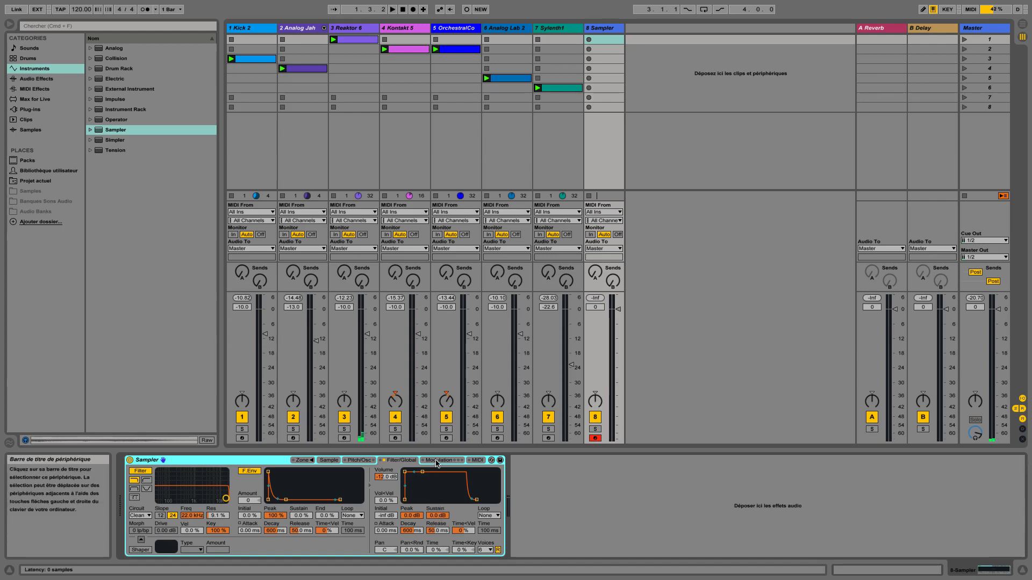
pyautogui.click(355, 461)
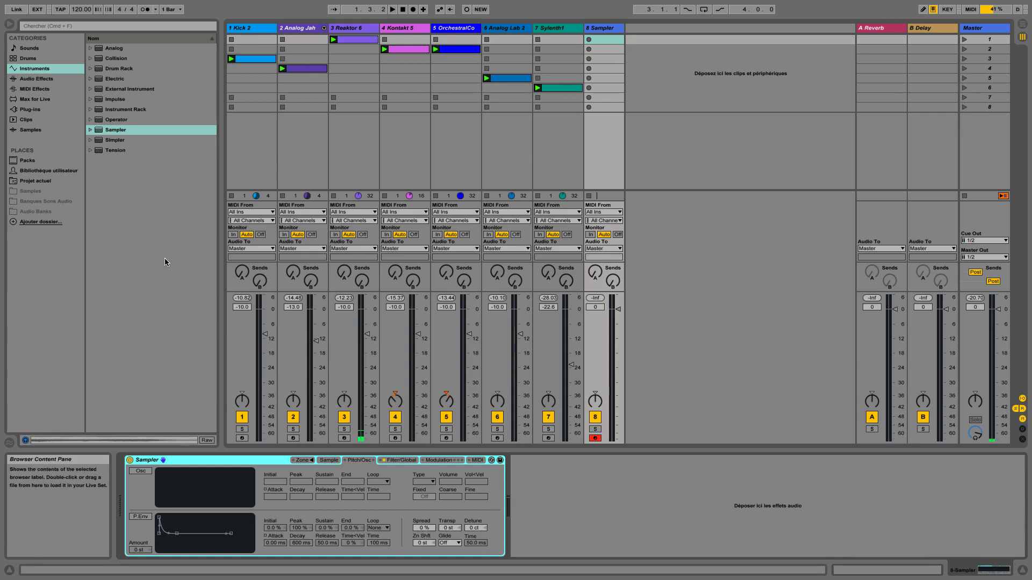
# Replace Sampler with Operator on the eighth track and try a Spread of about 66% before restoring it to 0%.
pyautogui.click(118, 120)
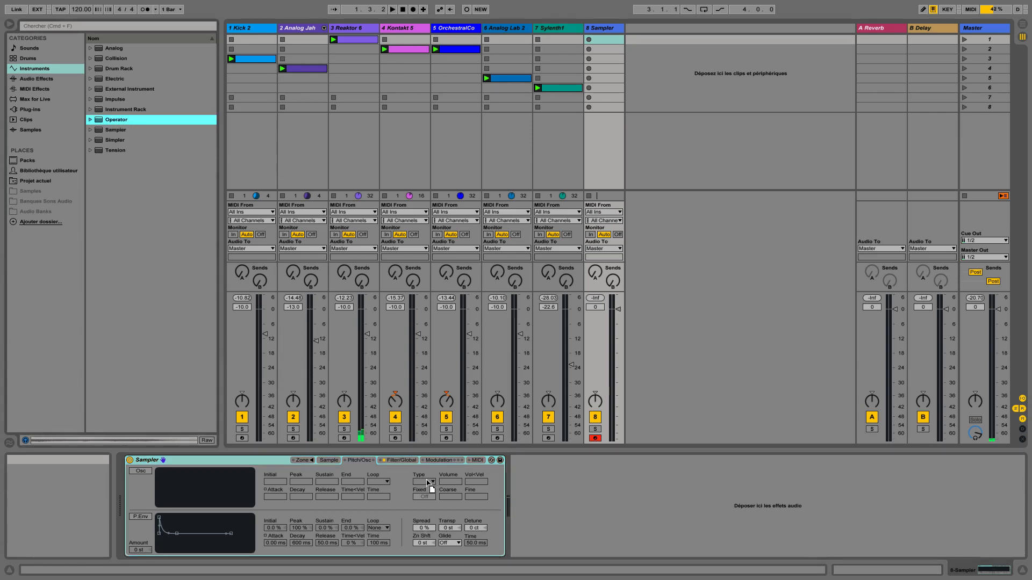
pyautogui.press('Return')
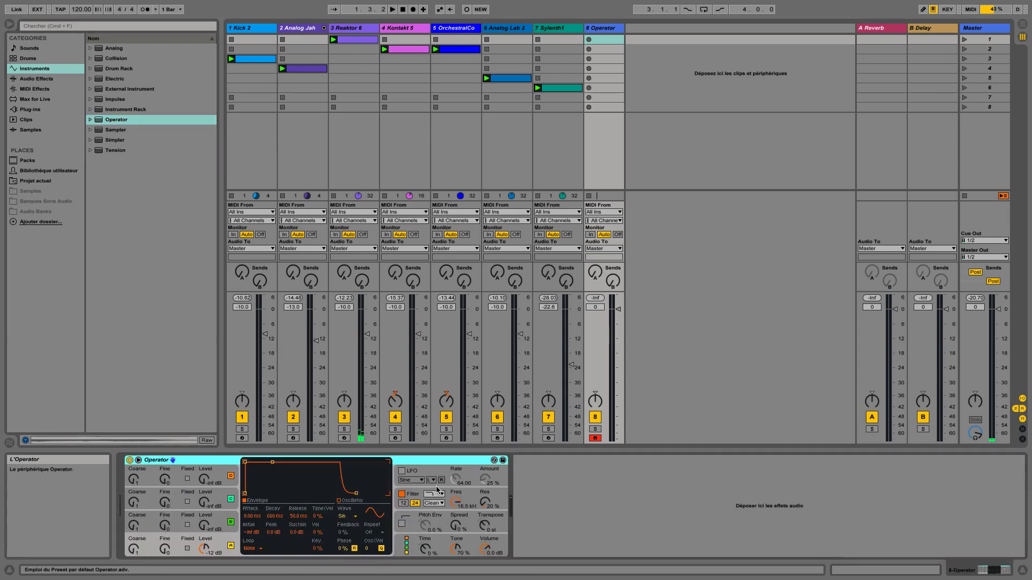
pyautogui.click(454, 527)
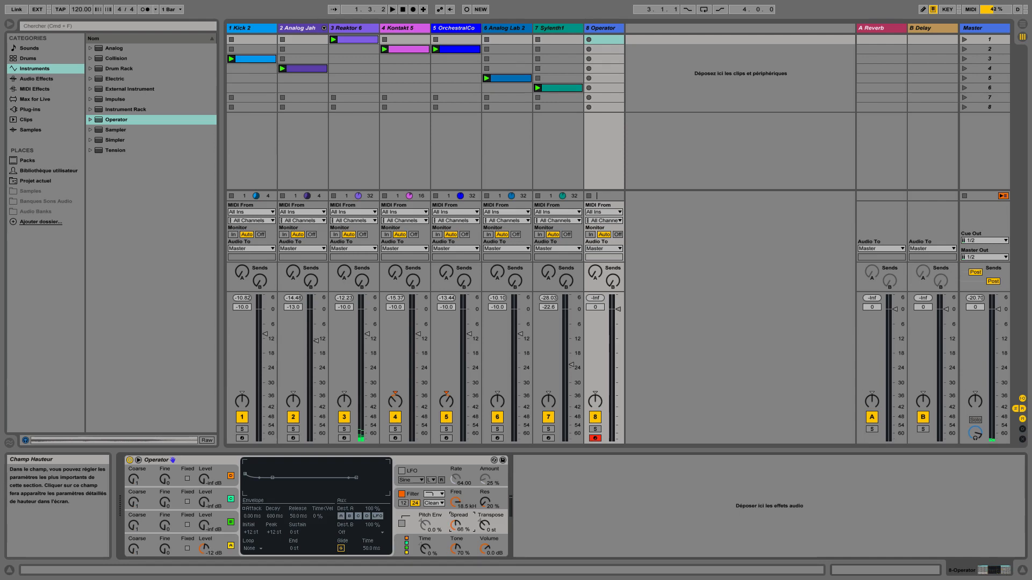
pyautogui.click(429, 460)
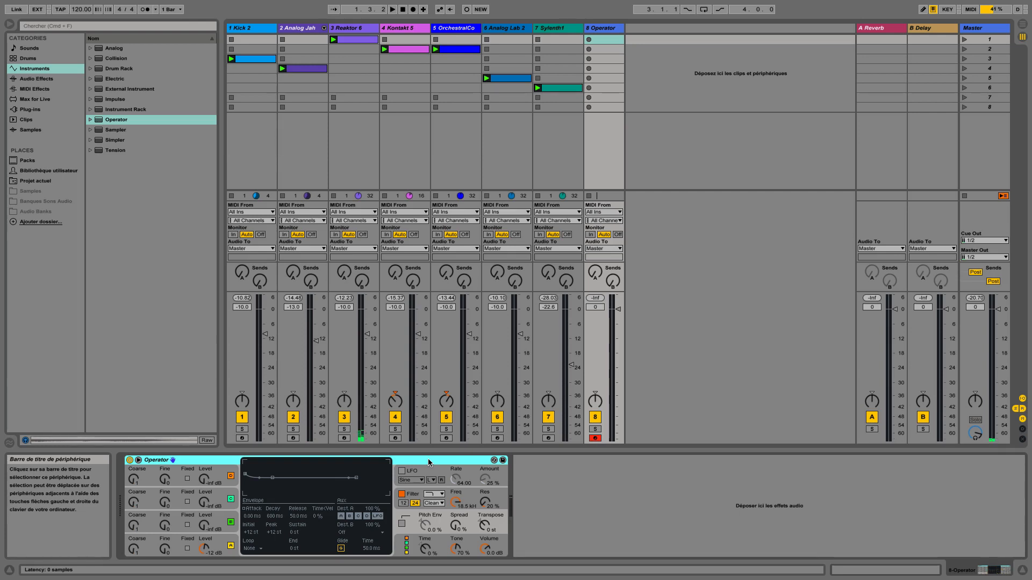
# Compare Operator with its LFO switched on and off, leaving it off, and view its Filter settings.
pyautogui.click(414, 474)
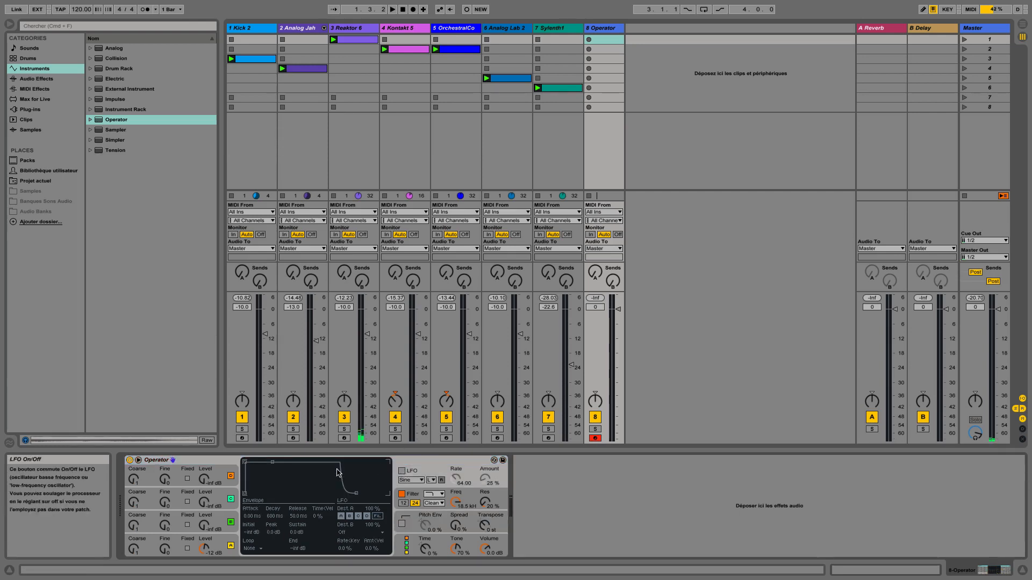
pyautogui.click(402, 471)
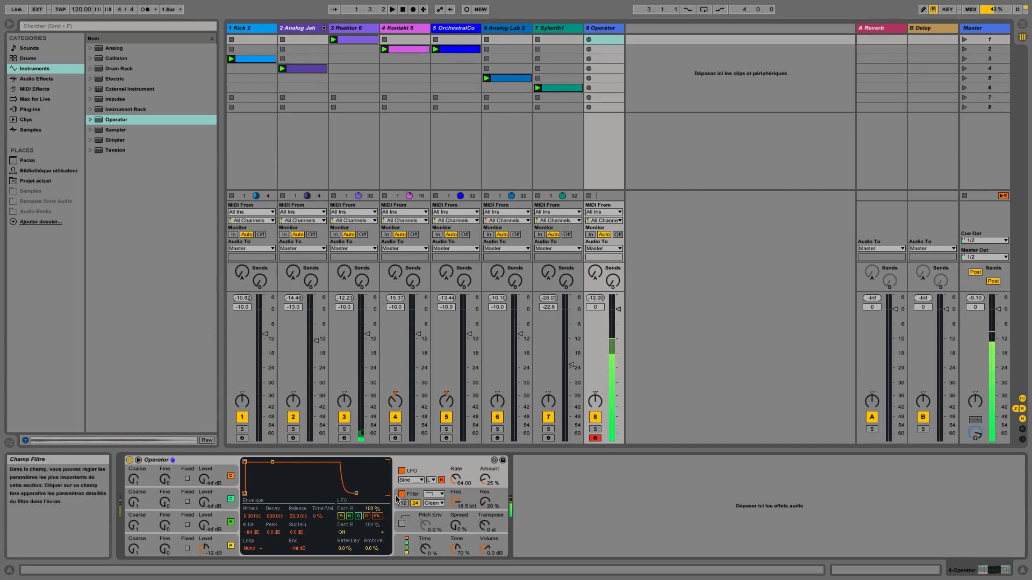
pyautogui.click(401, 471)
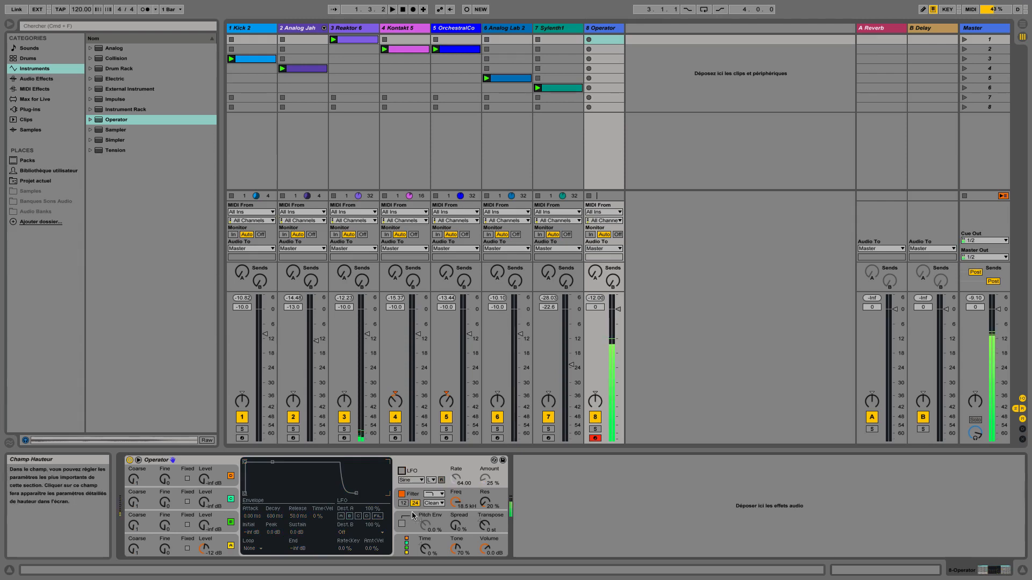
pyautogui.click(401, 471)
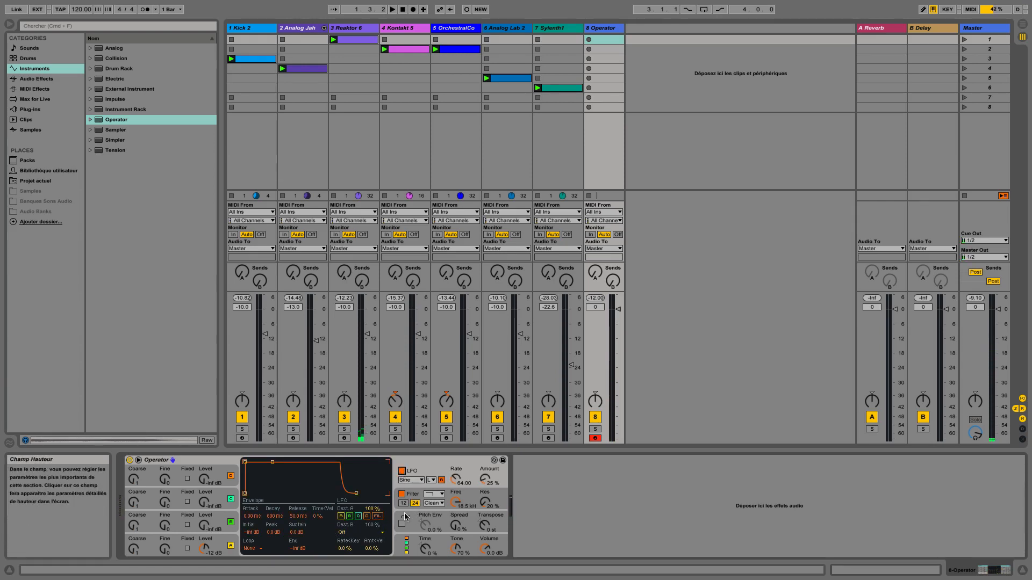
pyautogui.click(402, 472)
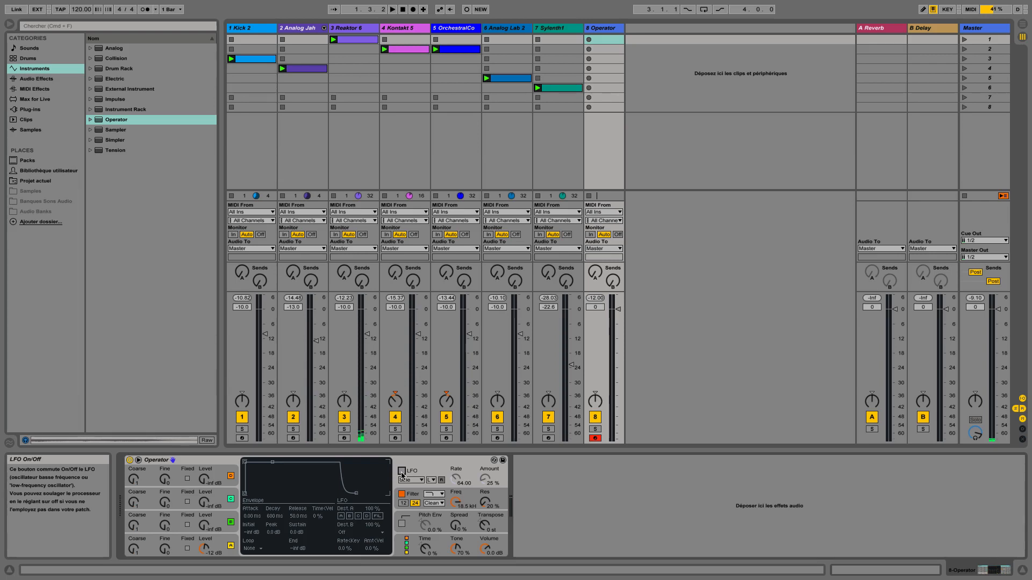
pyautogui.click(402, 496)
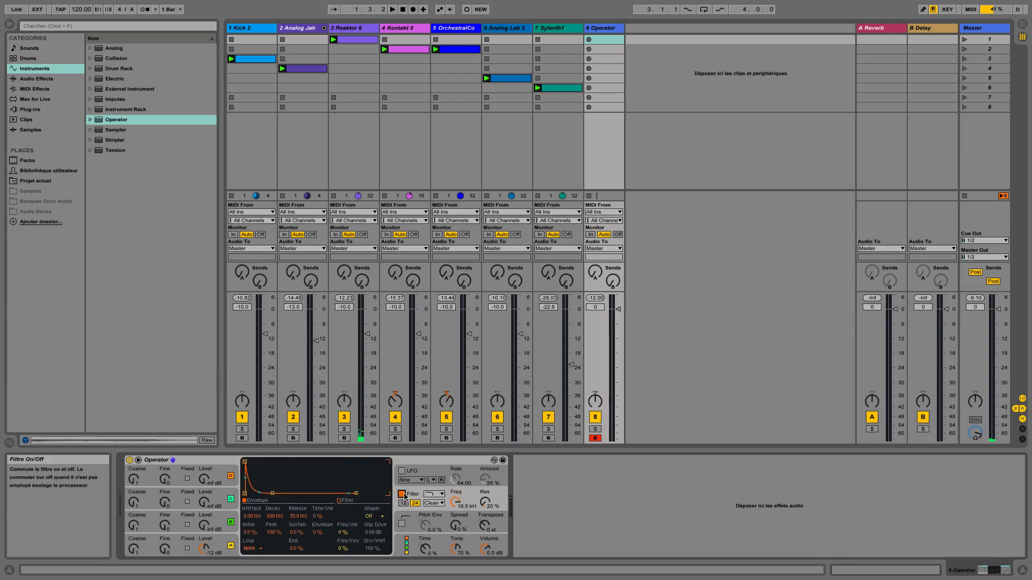
pyautogui.click(410, 463)
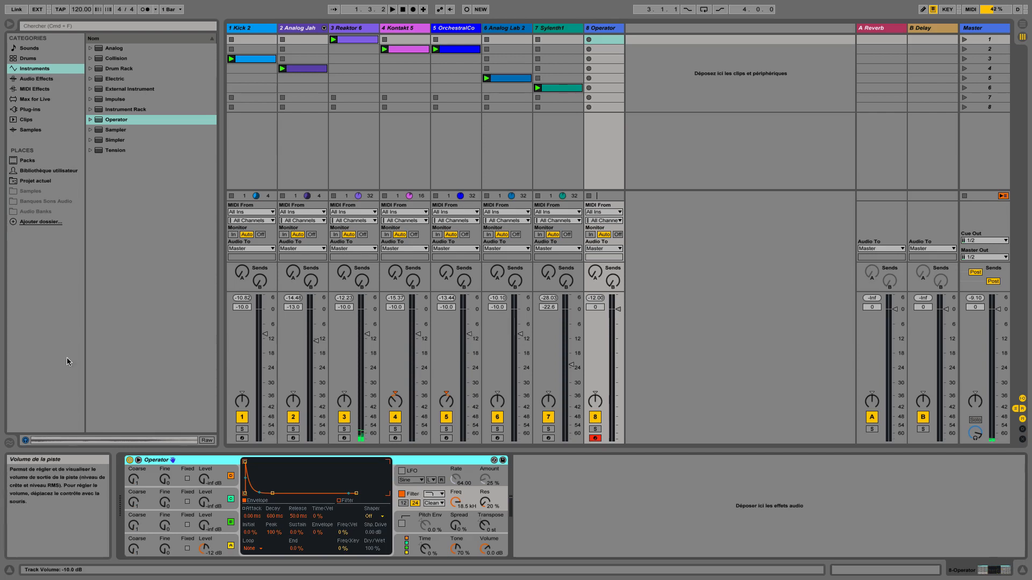
# Replace Operator with Simpler and load the Abandon.adg preset from Simpler's Bass presets.
pyautogui.doubleClick(97, 141)
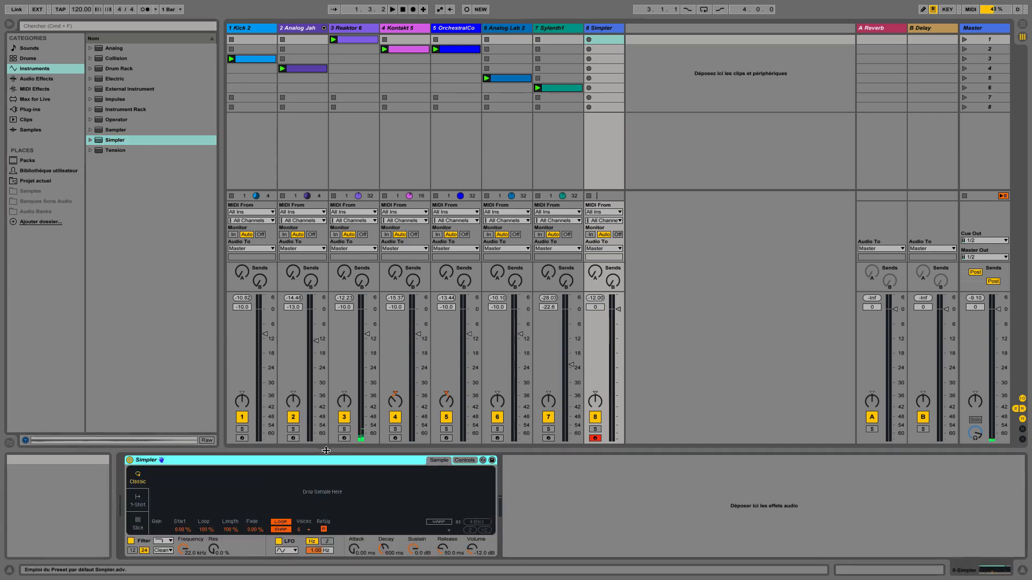
pyautogui.click(90, 140)
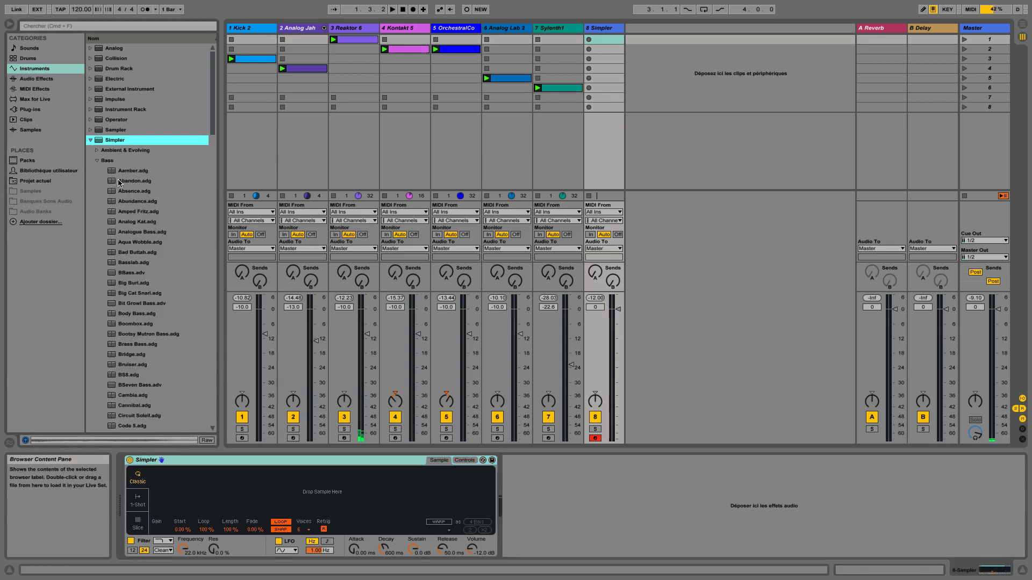
pyautogui.moveTo(122, 181); pyautogui.dragTo(360, 511)
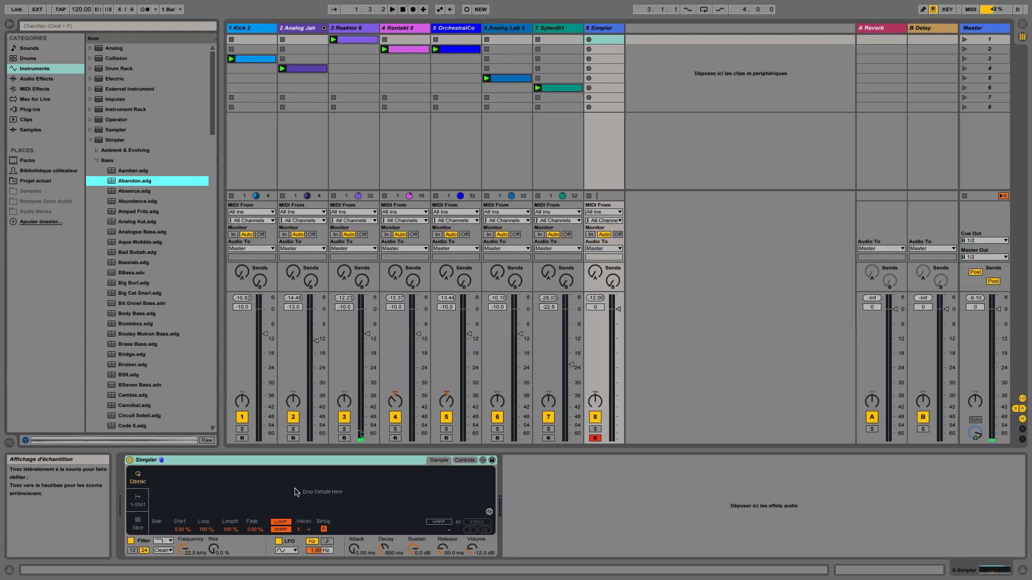
pyautogui.doubleClick(120, 183)
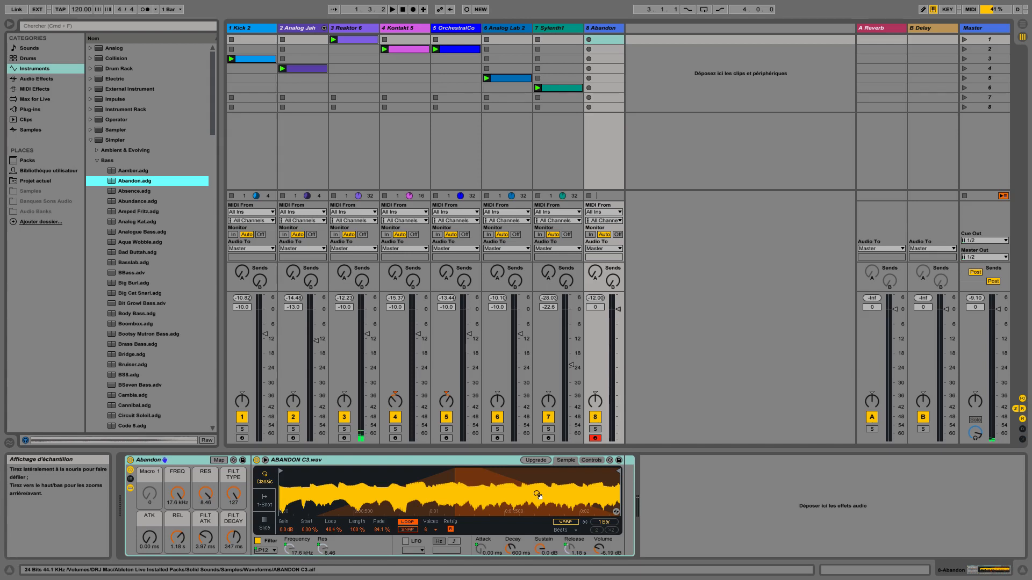
# Enable Warp for the Abandon sample in Simpler and examine the available warp modes, keeping Beats.
pyautogui.click(568, 523)
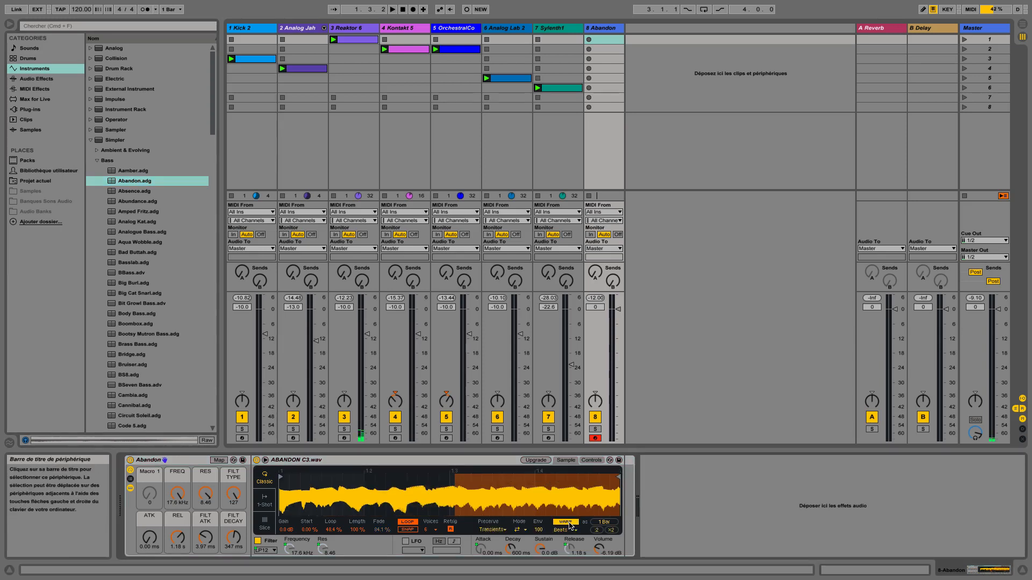
pyautogui.click(575, 526)
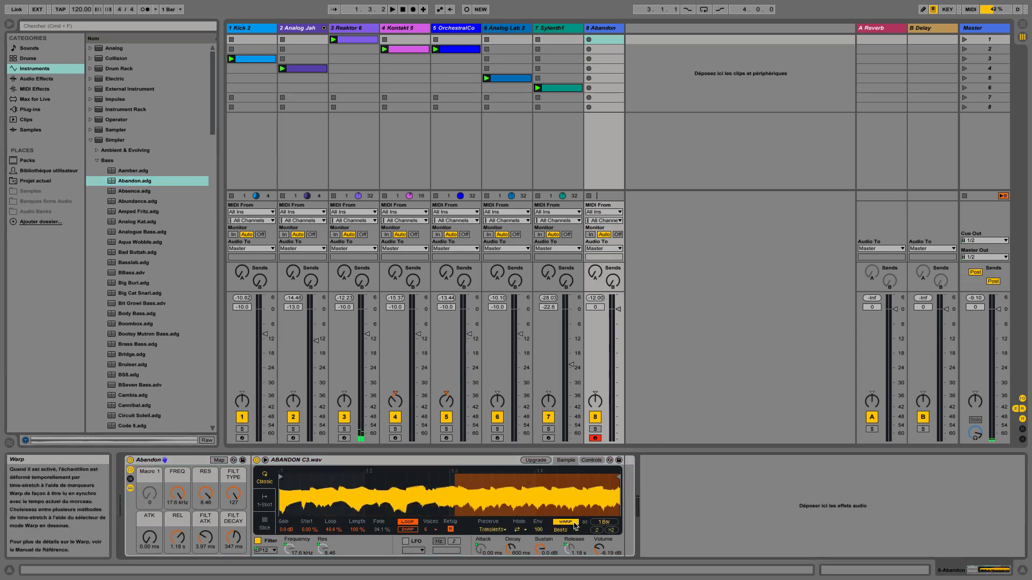
pyautogui.click(576, 530)
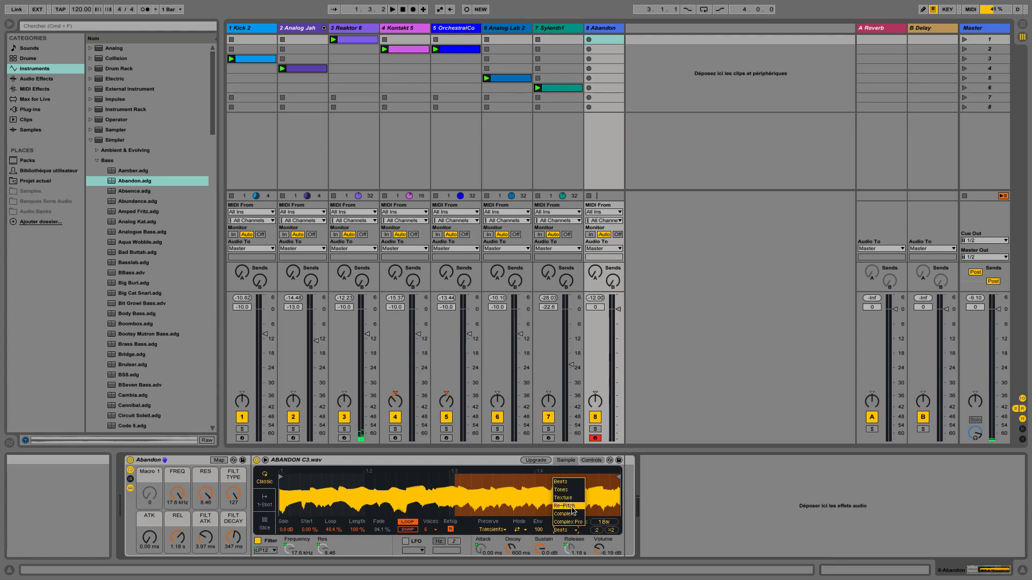
pyautogui.click(602, 493)
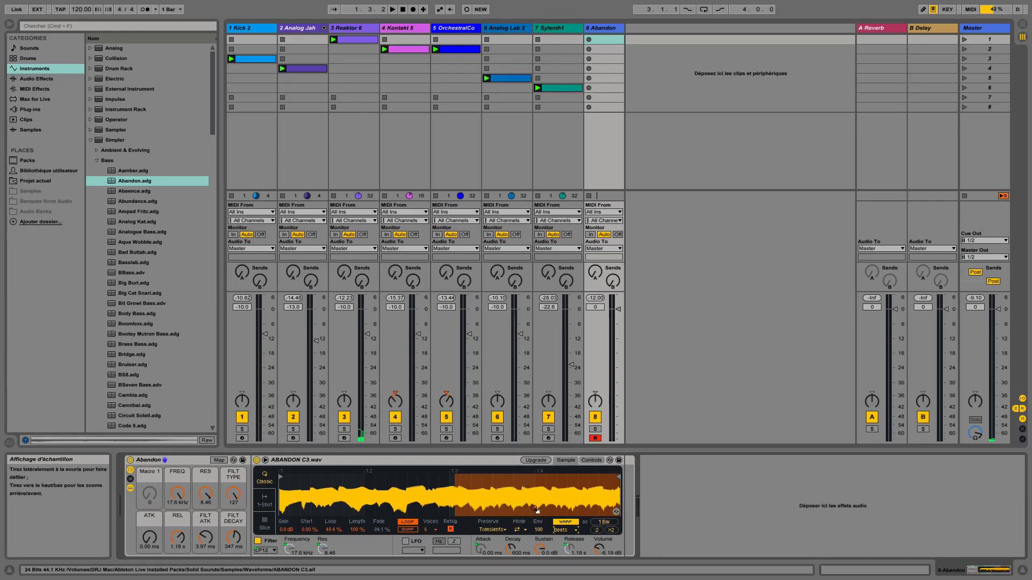
pyautogui.click(573, 528)
pyautogui.click(606, 496)
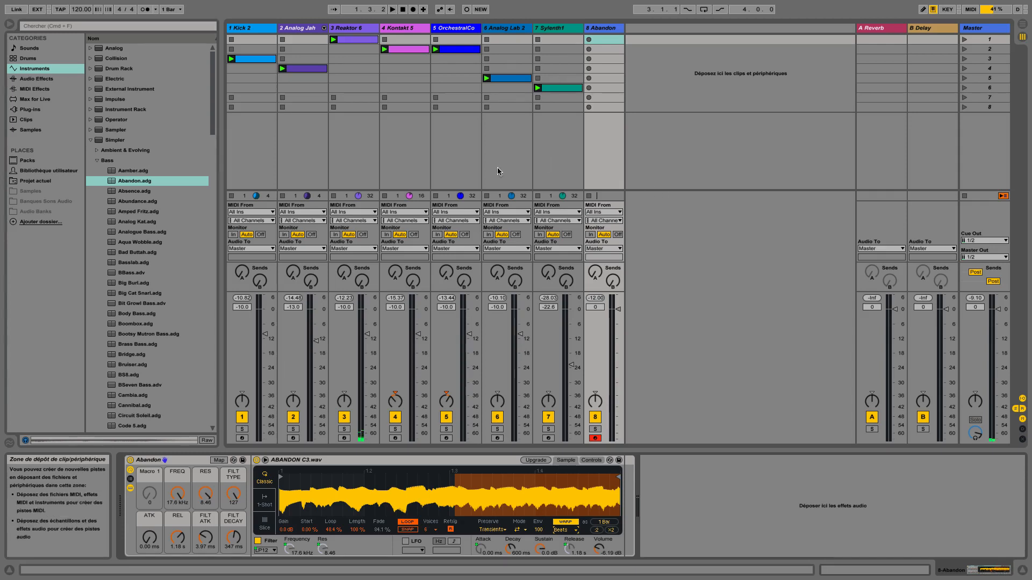
# Delete the Abandon track, place 00DB_Backbeast_F.aif on a new audio track, and open the clip's sample settings.
pyautogui.click(30, 130)
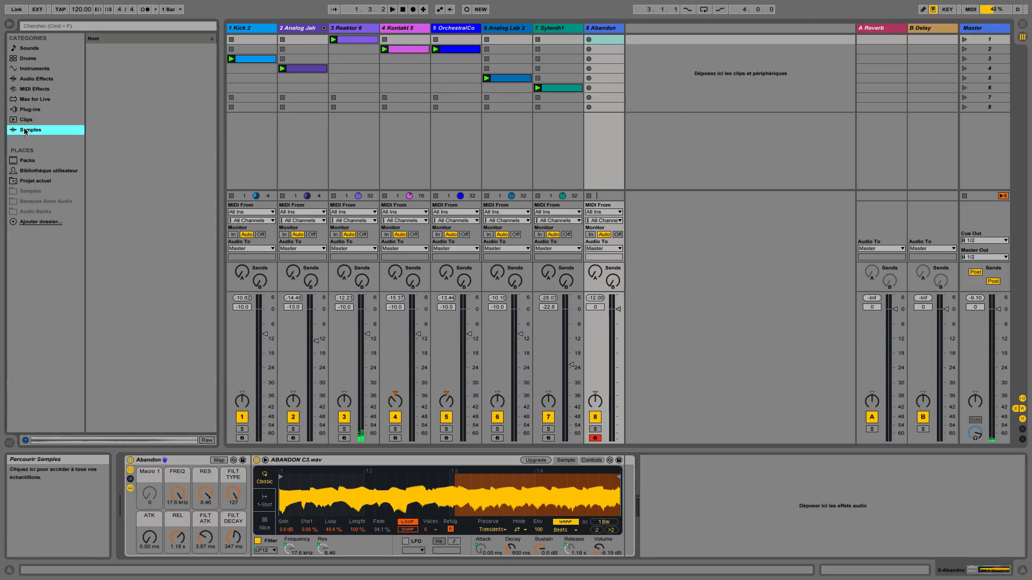
pyautogui.click(612, 33)
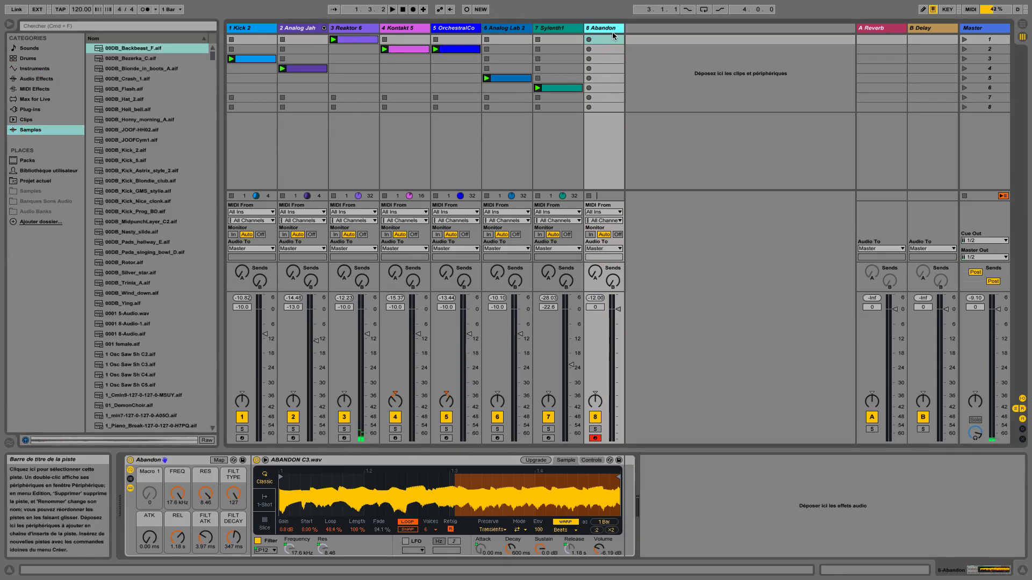
pyautogui.press('Delete')
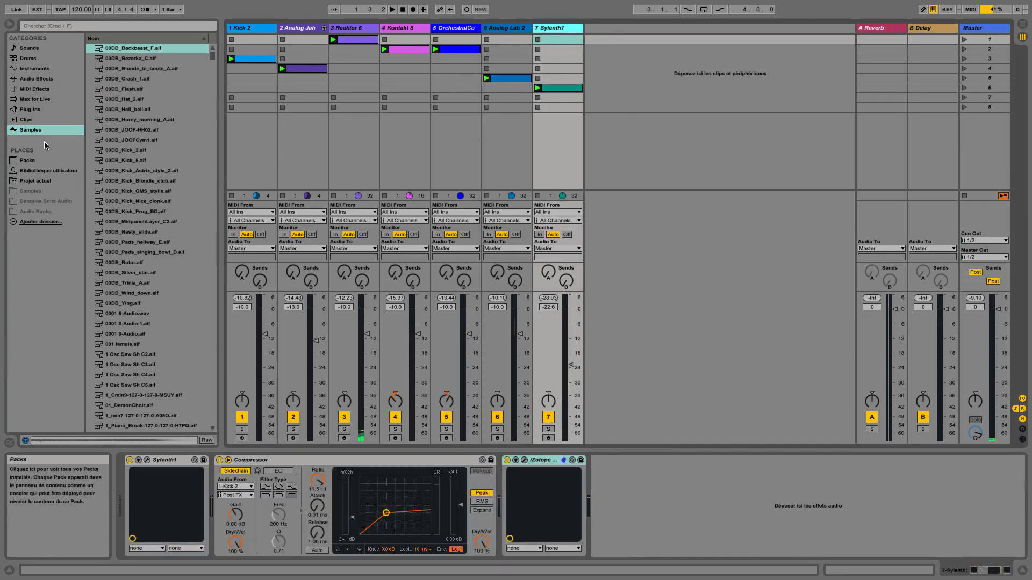
pyautogui.moveTo(127, 49); pyautogui.dragTo(628, 162)
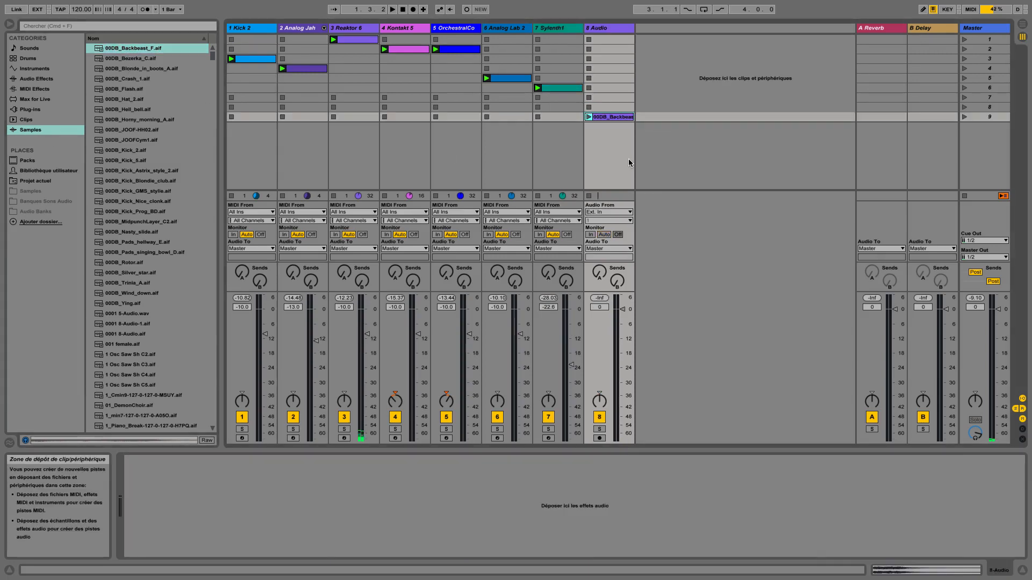
pyautogui.doubleClick(616, 117)
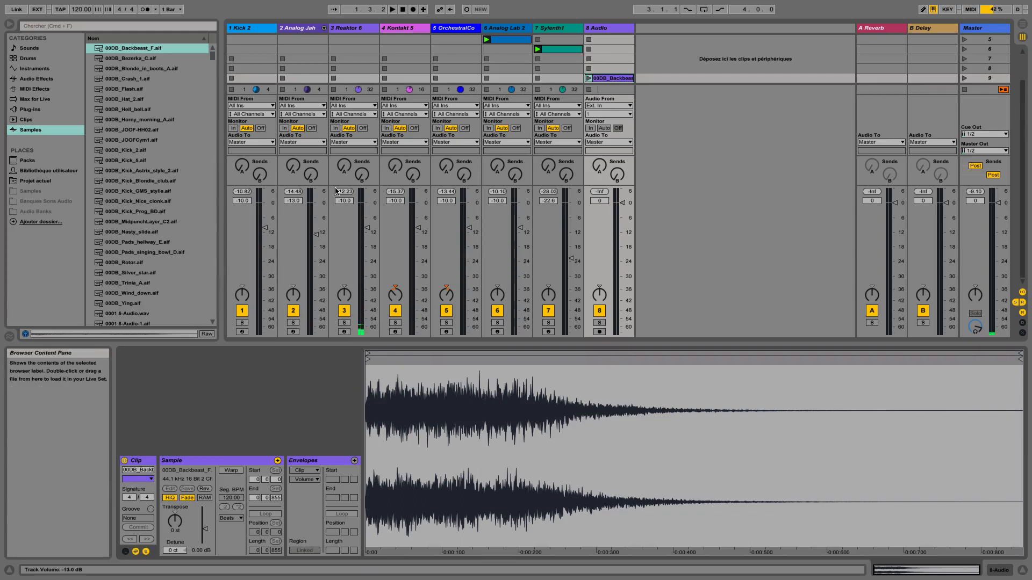
# View the device chains of the orchestral strings, Analog Lab 2 and Kontakt 5 tracks.
pyautogui.click(448, 30)
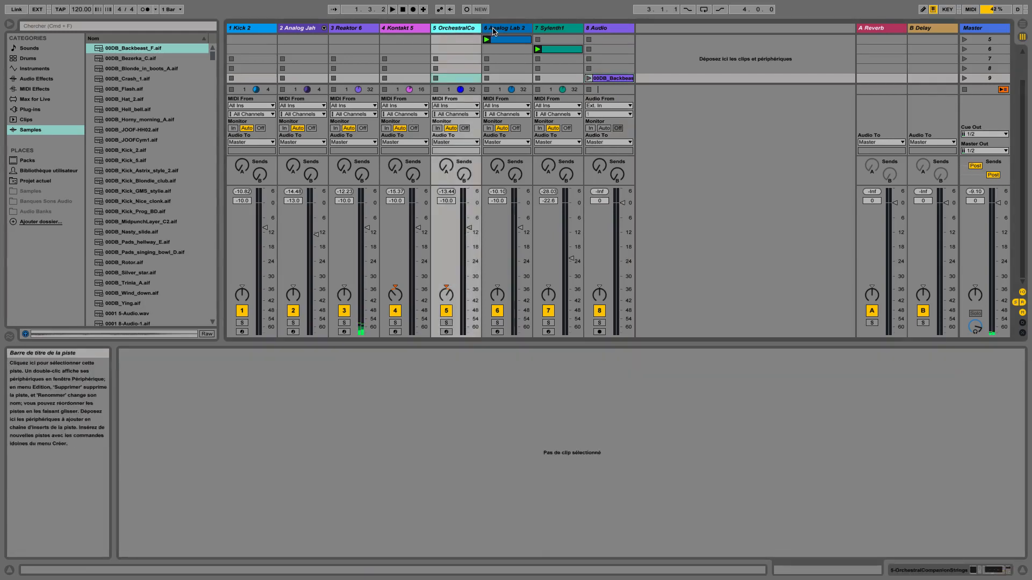
pyautogui.doubleClick(460, 31)
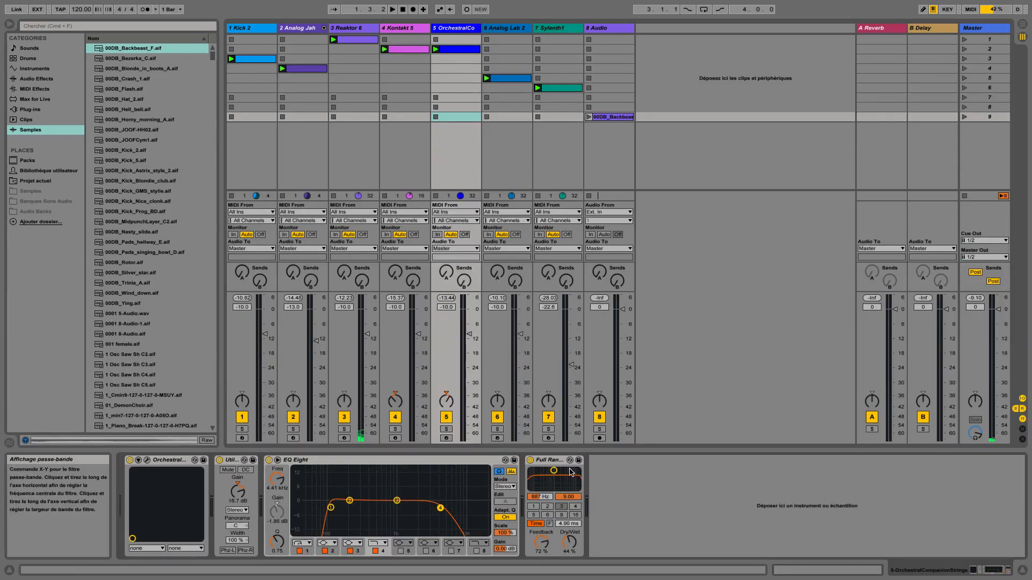
pyautogui.click(497, 29)
pyautogui.click(402, 29)
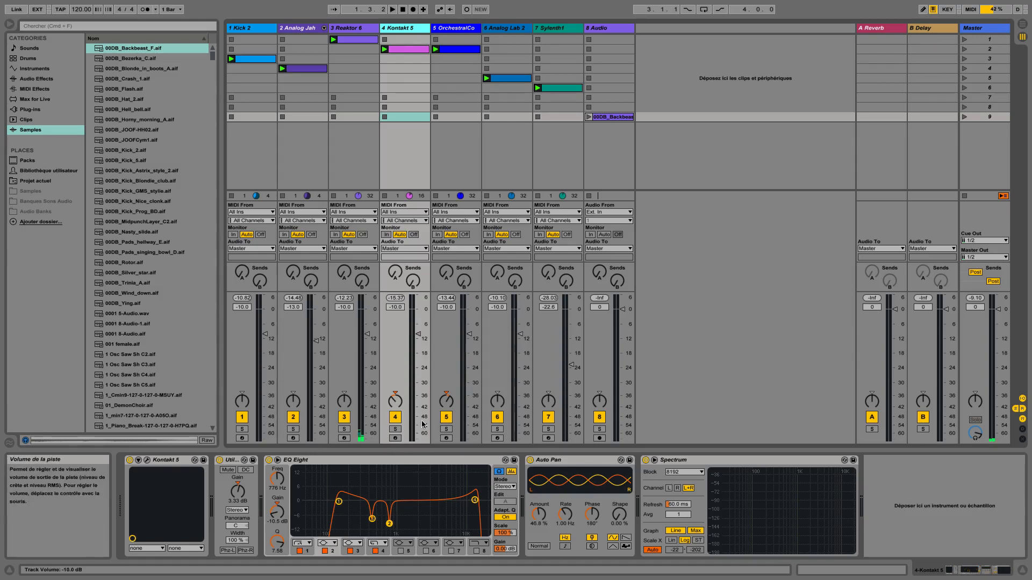
# Solo the Kontakt 5 track, start playback, and enlarge the Spectrum device's display.
pyautogui.click(395, 429)
pyautogui.press('space')
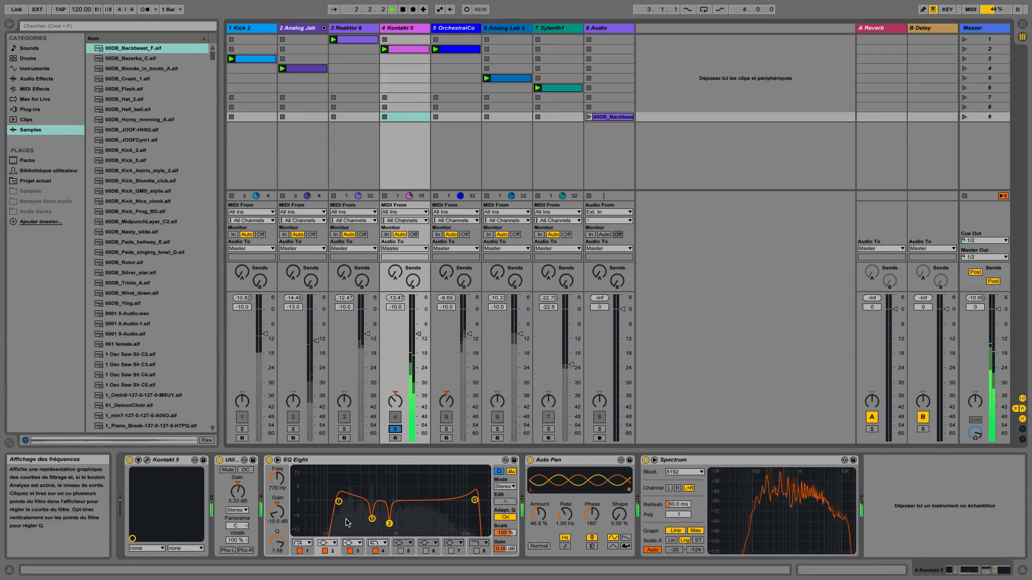
pyautogui.click(654, 460)
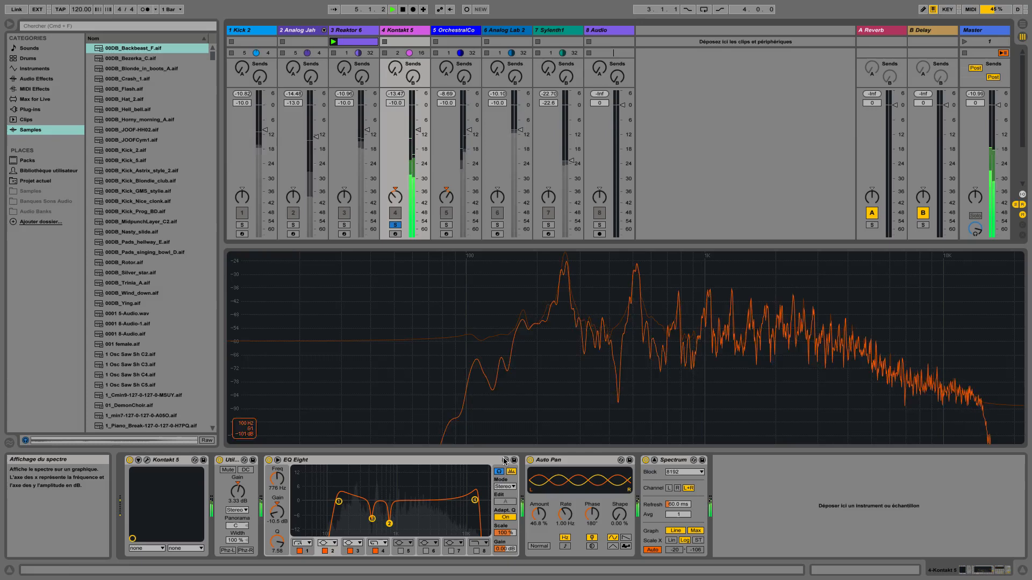
# Turn off Spectrum and EQ Eight's analyzer on the Kontakt 5 track, collapse the enlarged Spectrum display, and briefly play the set.
pyautogui.click(645, 460)
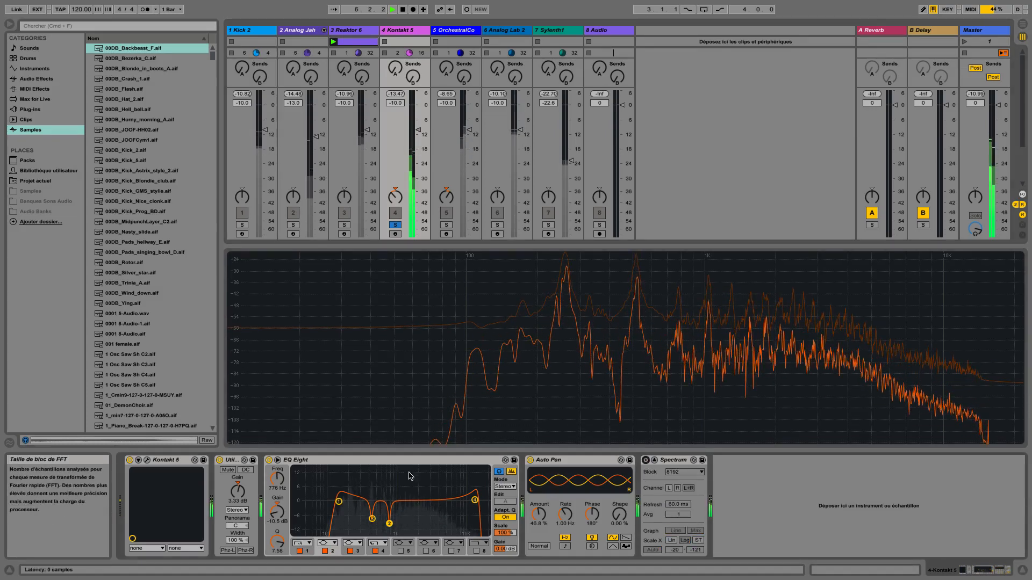
pyautogui.click(653, 461)
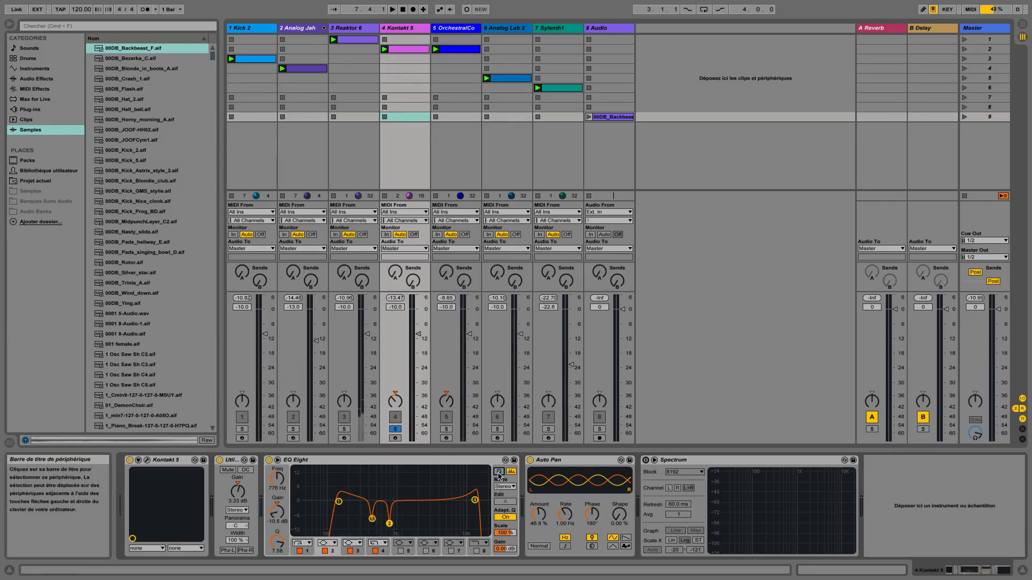
pyautogui.click(511, 473)
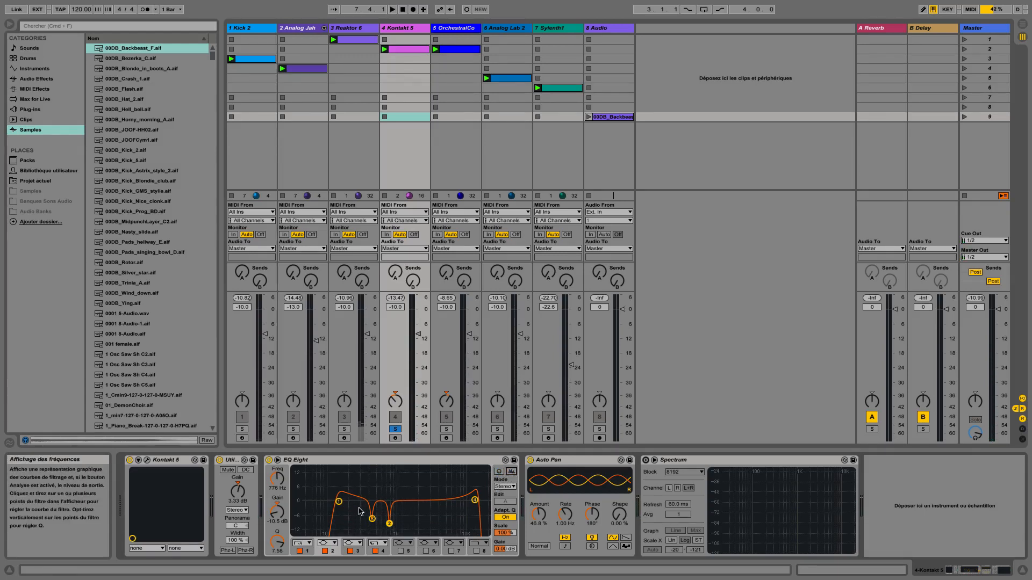
pyautogui.press('space')
pyautogui.press('space')
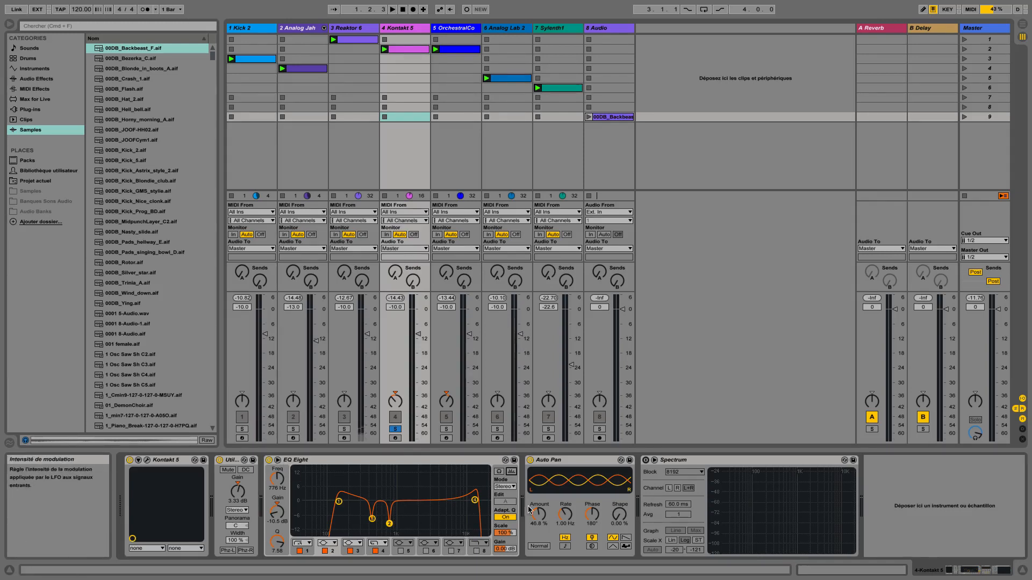
# Bypass Auto Pan on the Kontakt 5 track and switch it back on.
pyautogui.click(563, 460)
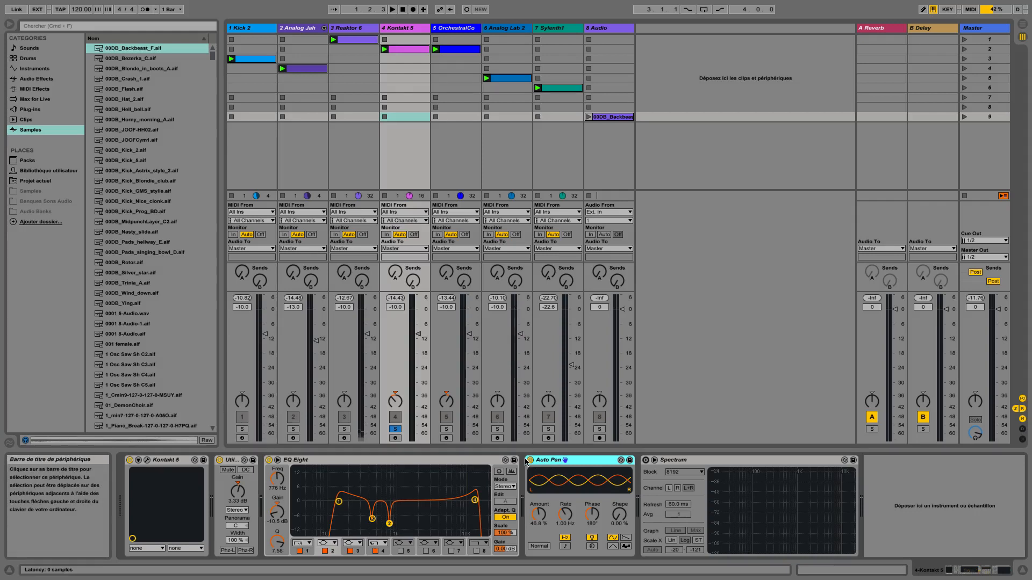
pyautogui.click(531, 461)
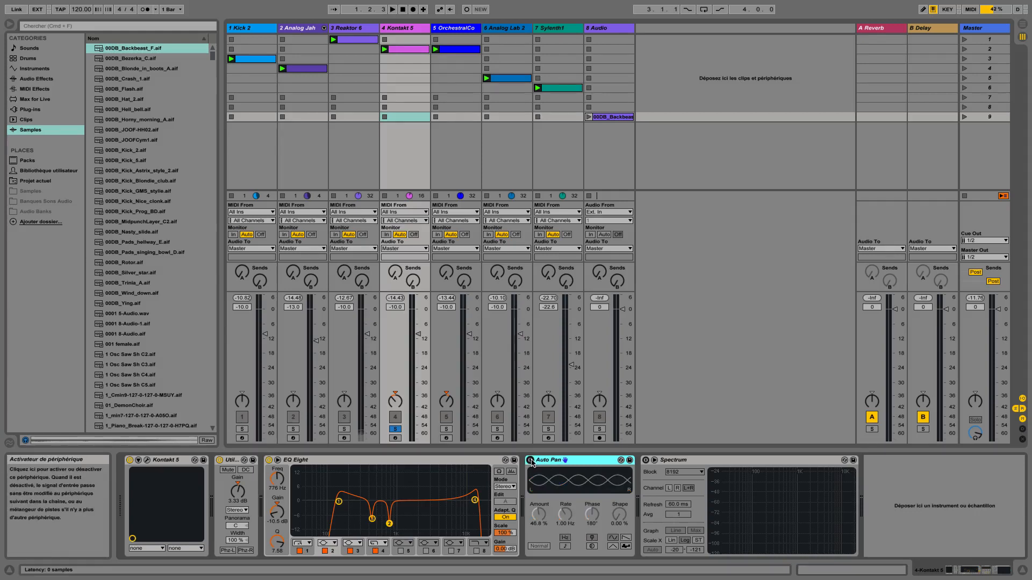
pyautogui.click(531, 461)
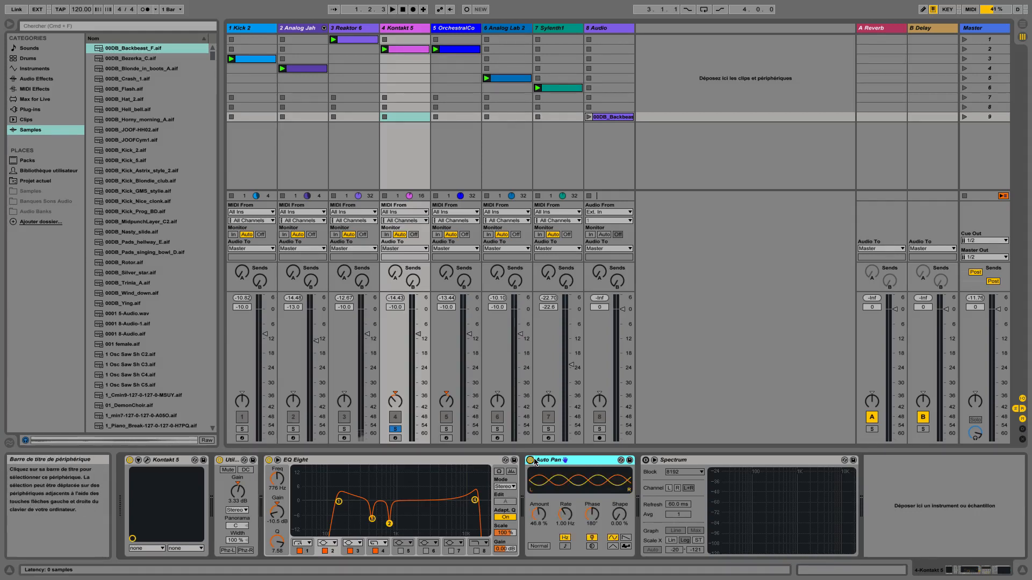